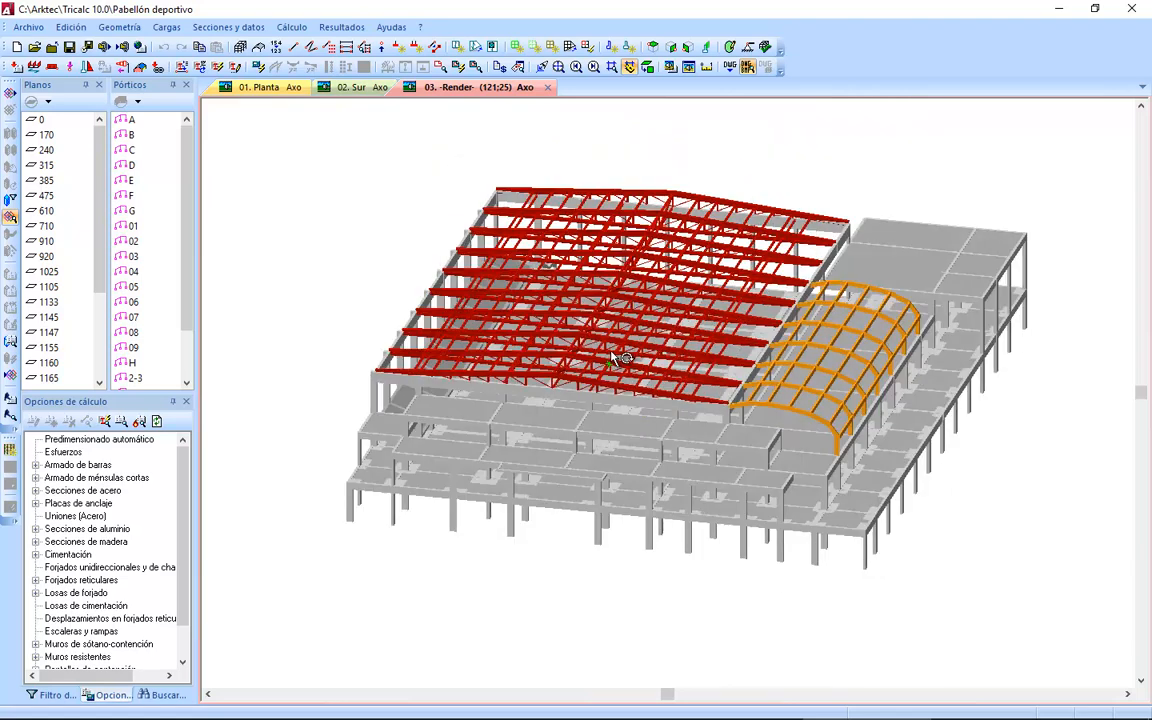
Look over the rendered roof trusses and arched gallery, and switch the pavilion model to wireframe display.
scroll(714, 320, "up", 5)
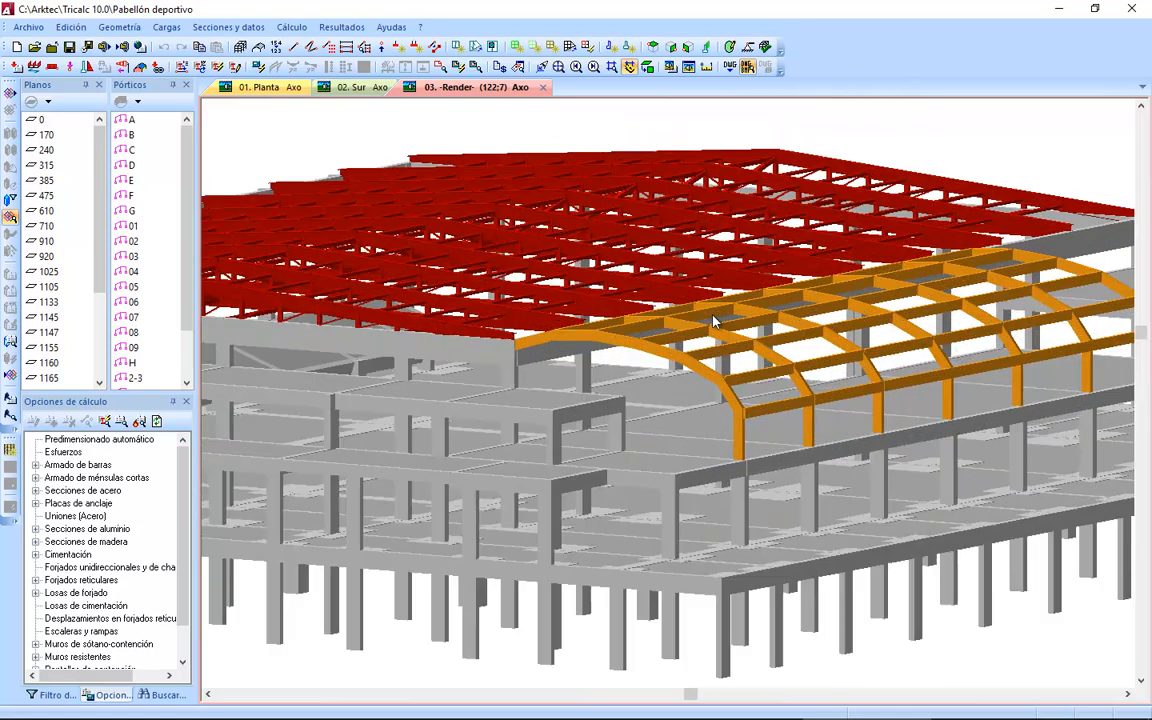
left_click_drag(693, 308, 758, 328)
scroll(550, 313, "up", 3)
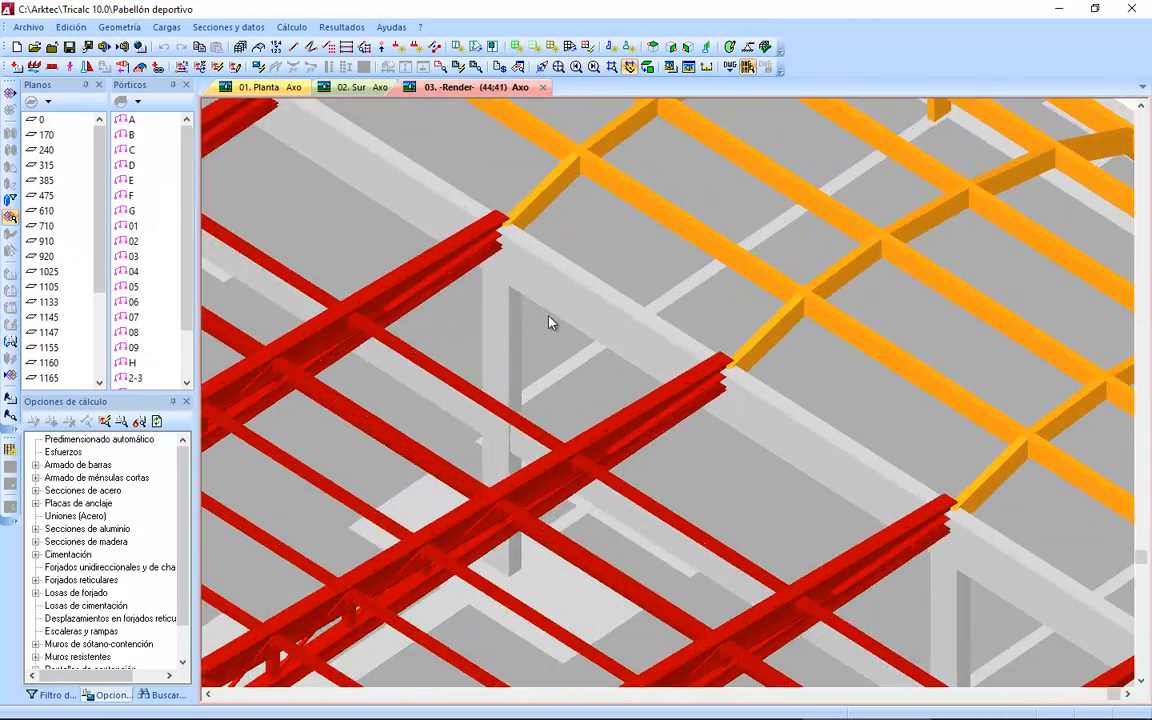
middle_click_drag(582, 335, 514, 323)
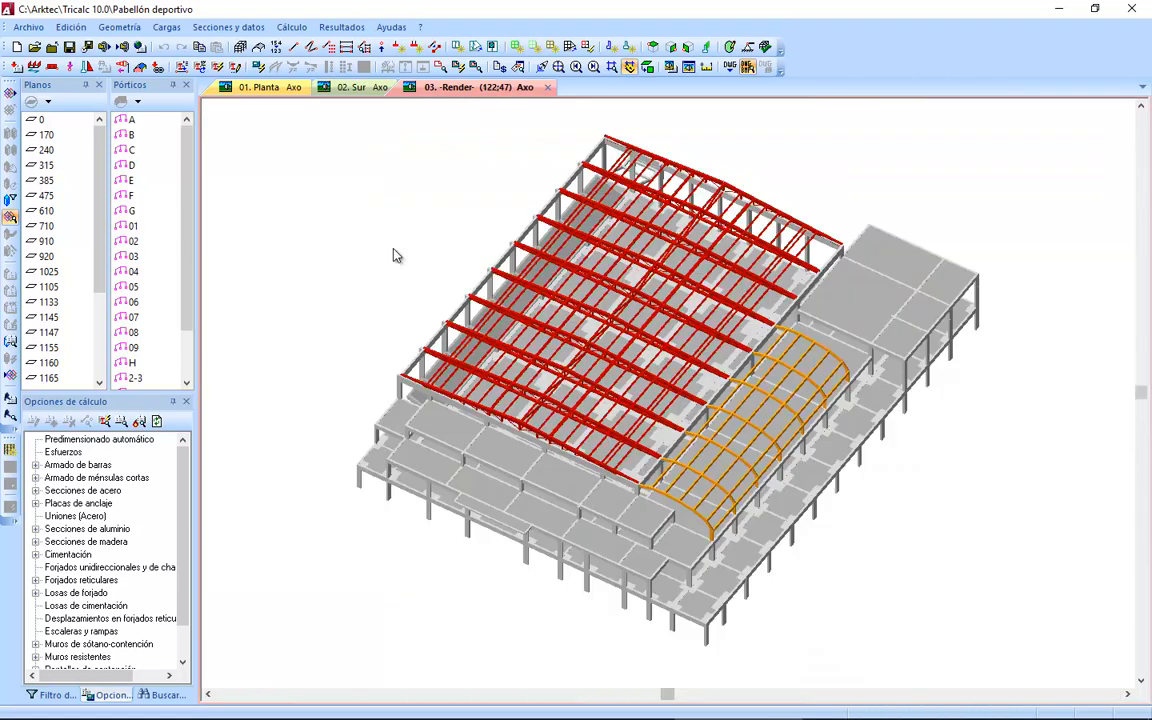
left_click(688, 67)
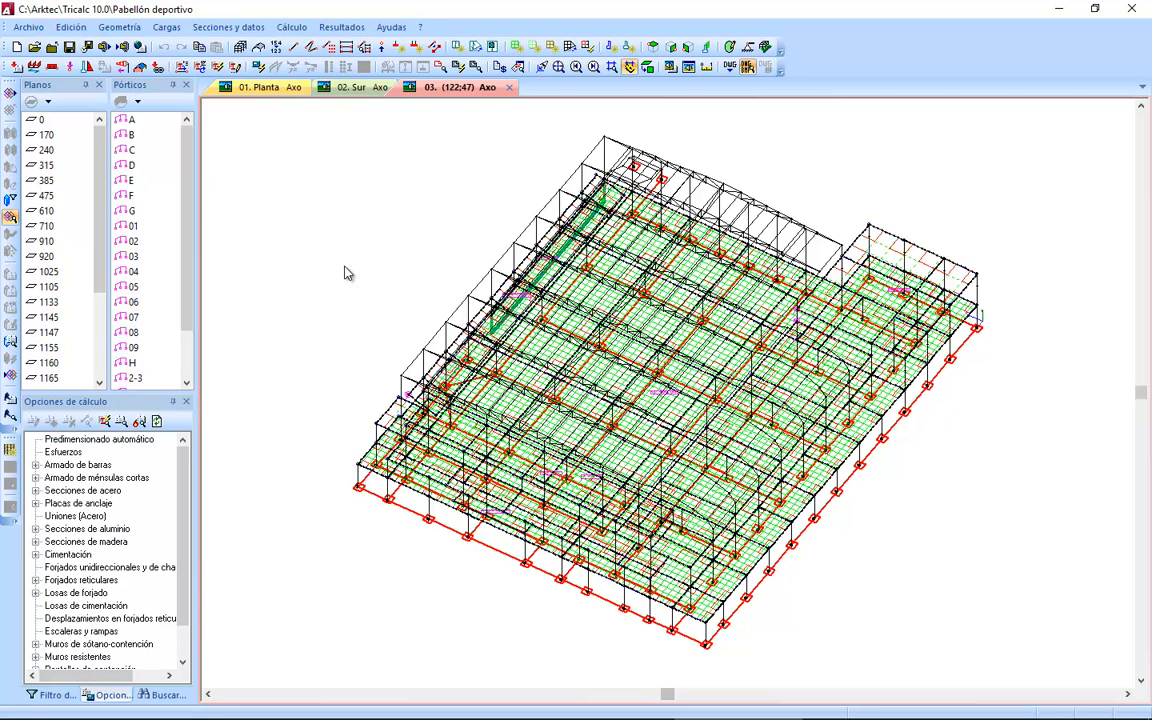
Isolate the horizontal plane at level 385 through a point on the model and show it in plan around the recessed corner.
left_click(653, 48)
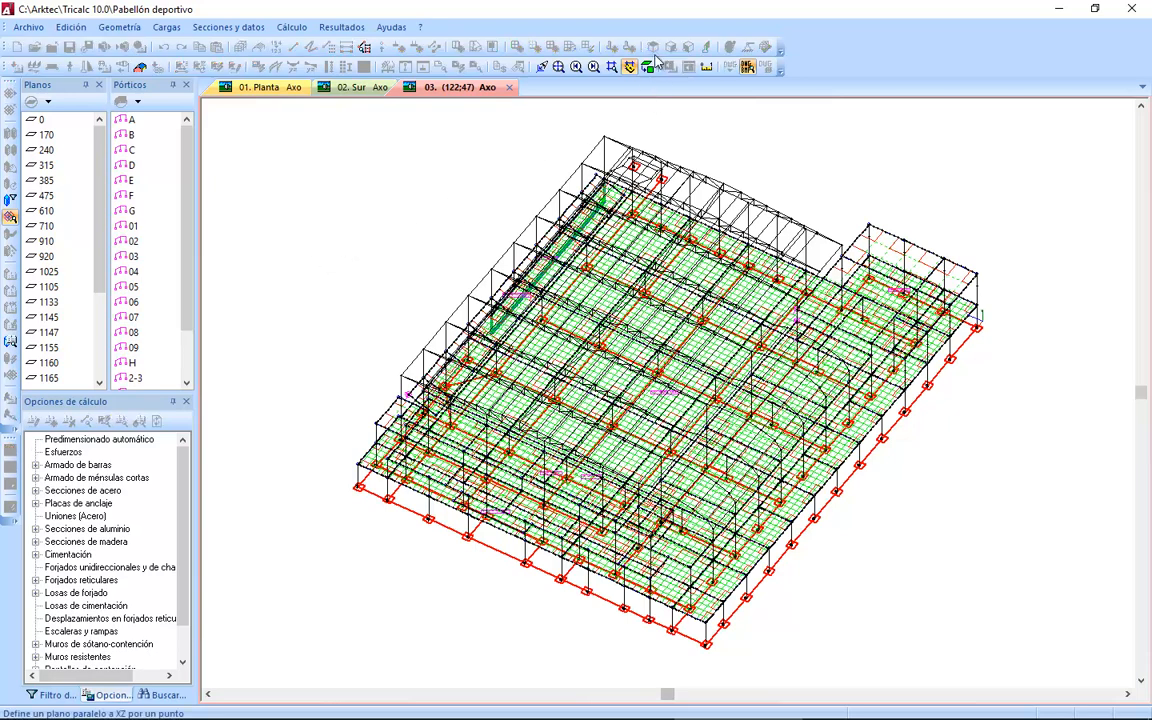
left_click(978, 312)
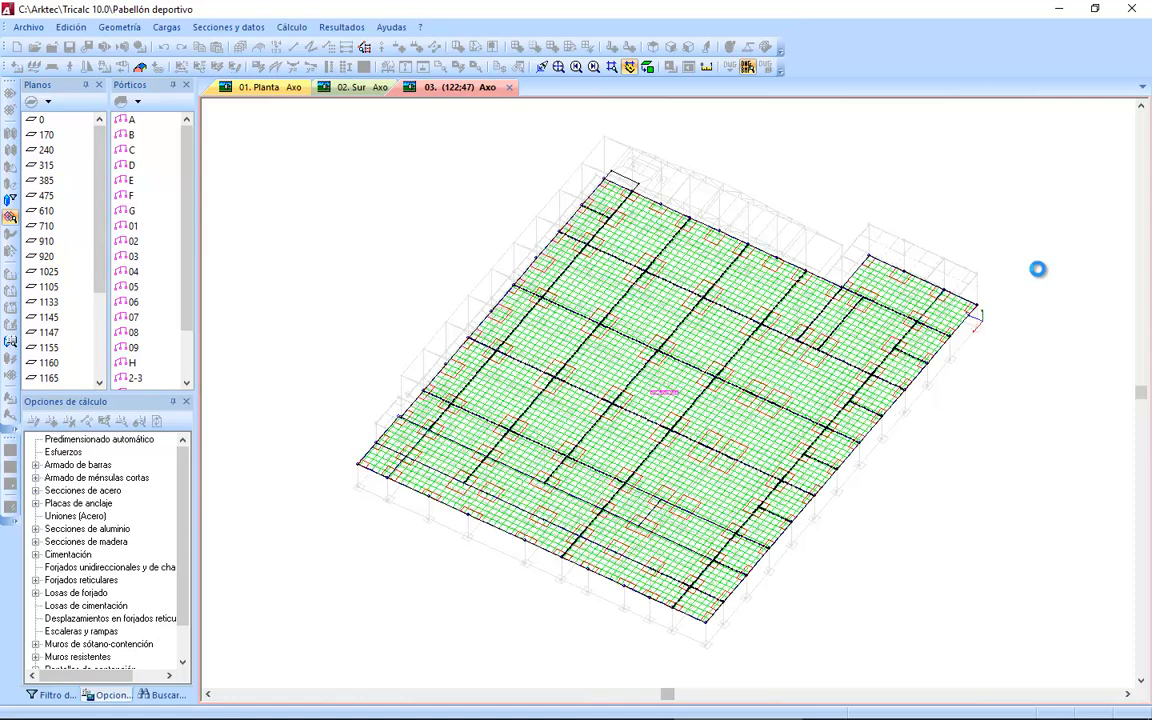
left_click(647, 67)
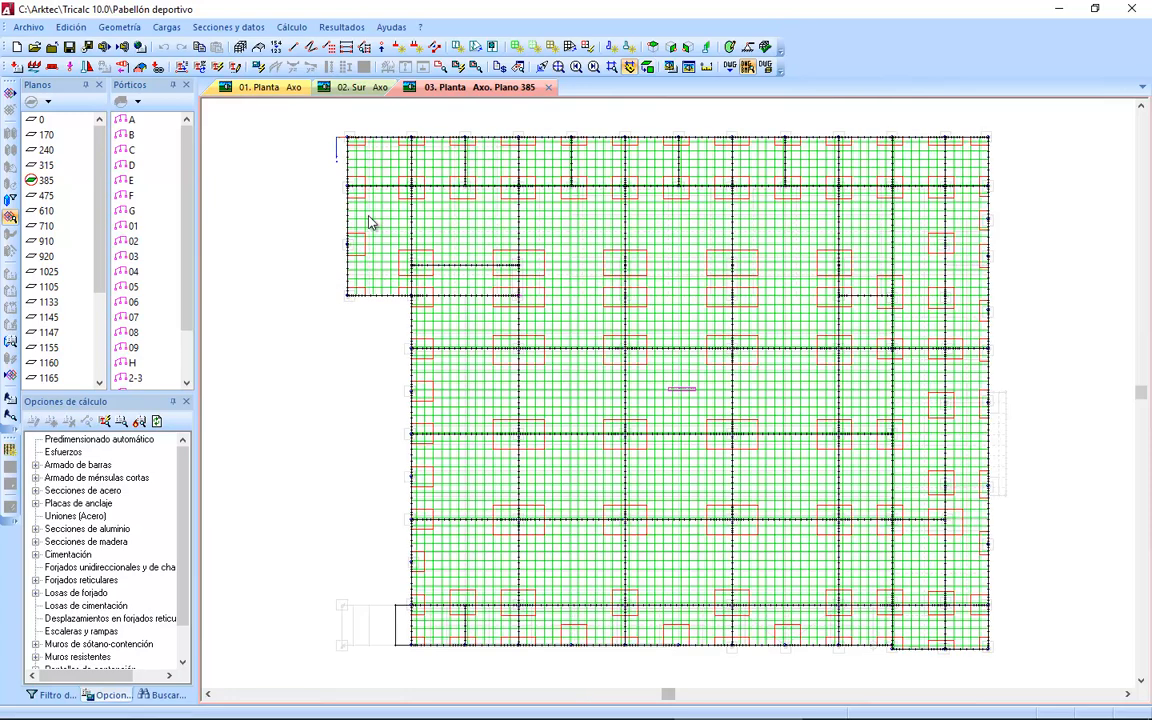
left_click_drag(335, 198, 435, 326)
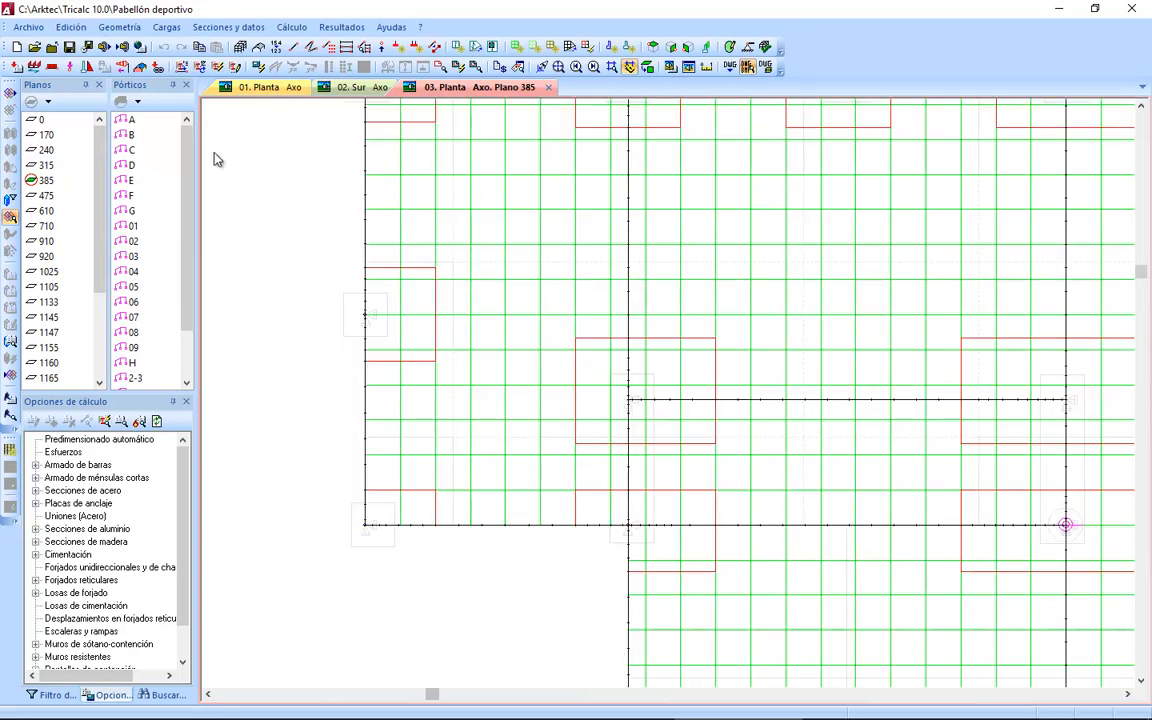
Hide the waffle slab's ribs and drop panels (Nervios y ábacos) and turn on the display of its Modelización.
left_click(120, 27)
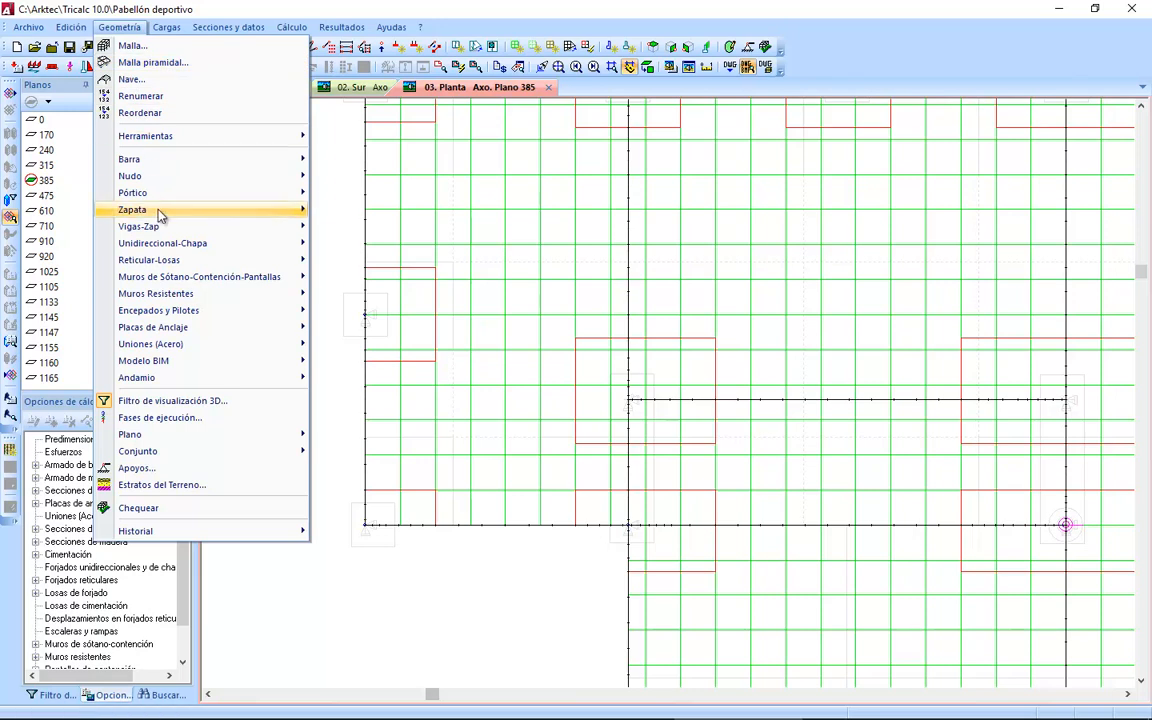
mouse_move(185, 261)
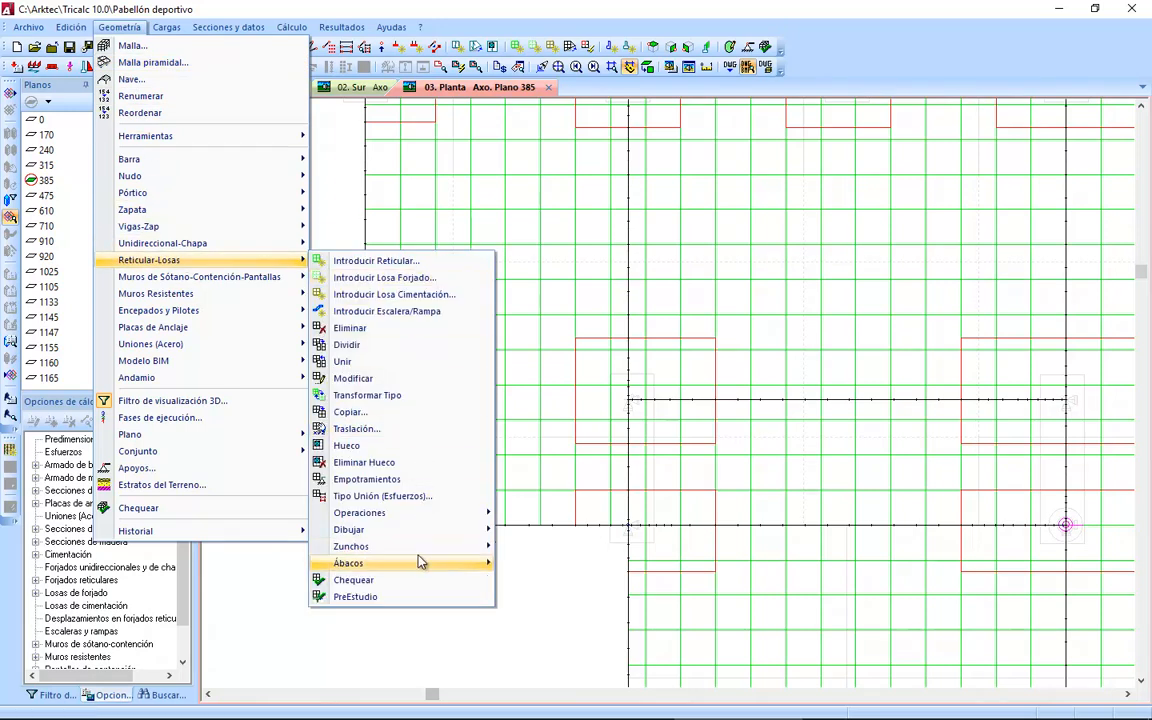
mouse_move(447, 532)
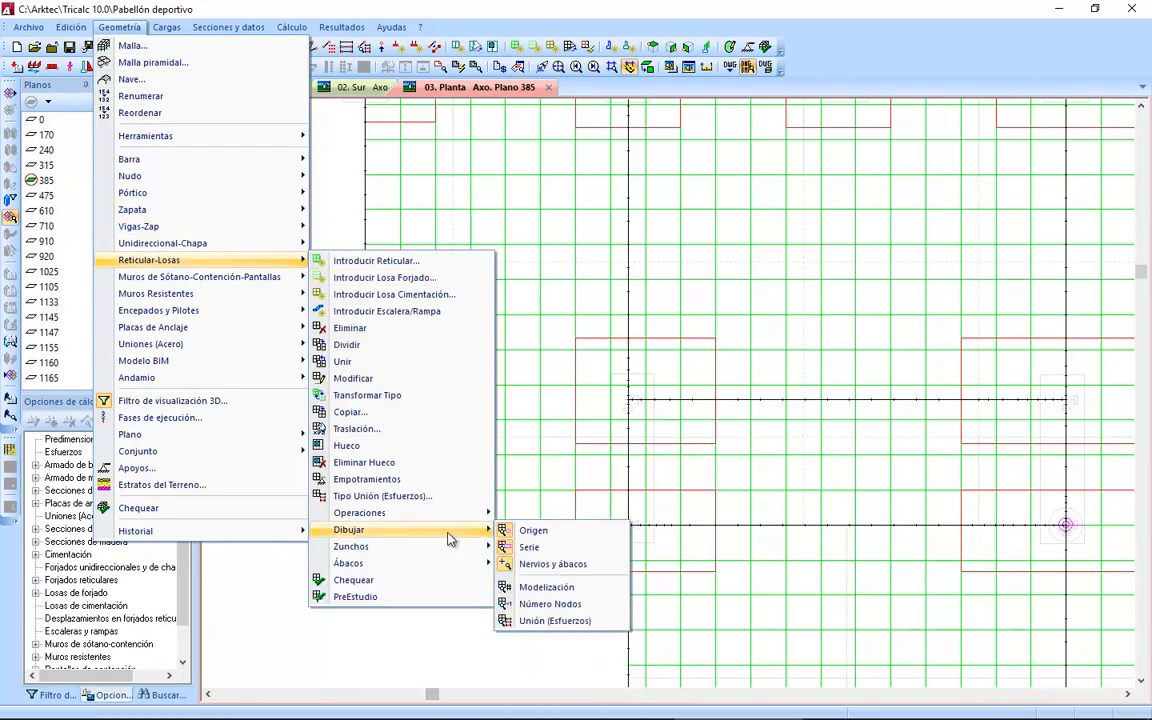
left_click(553, 565)
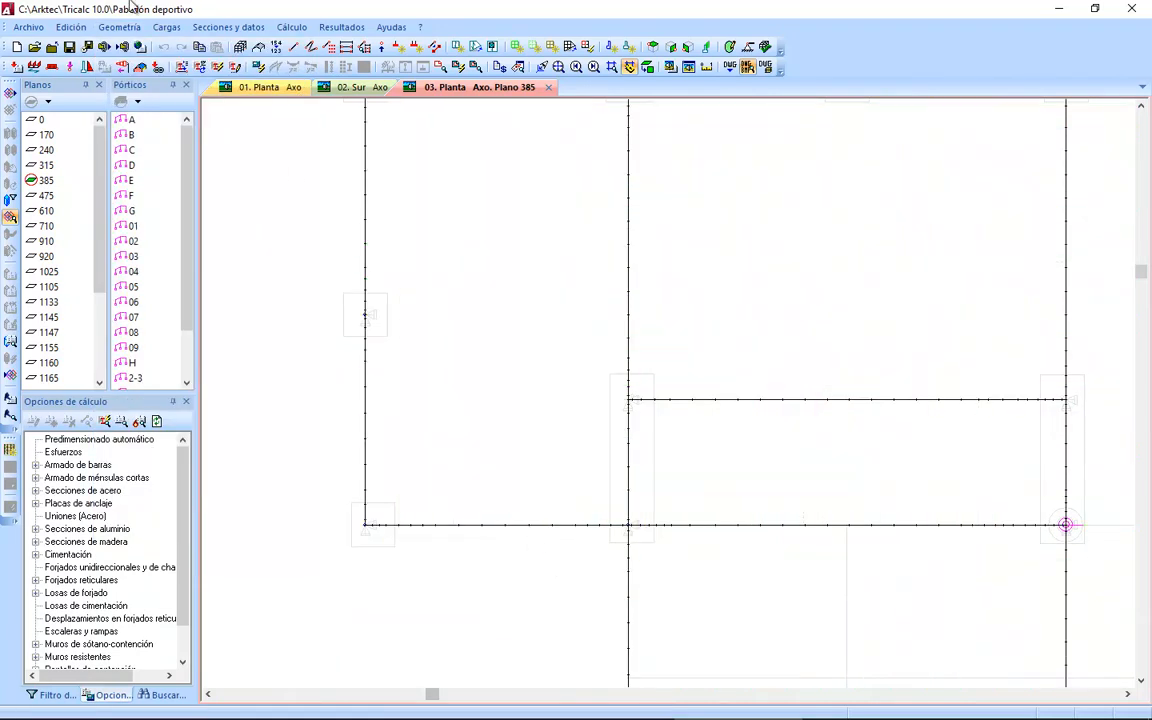
left_click(119, 27)
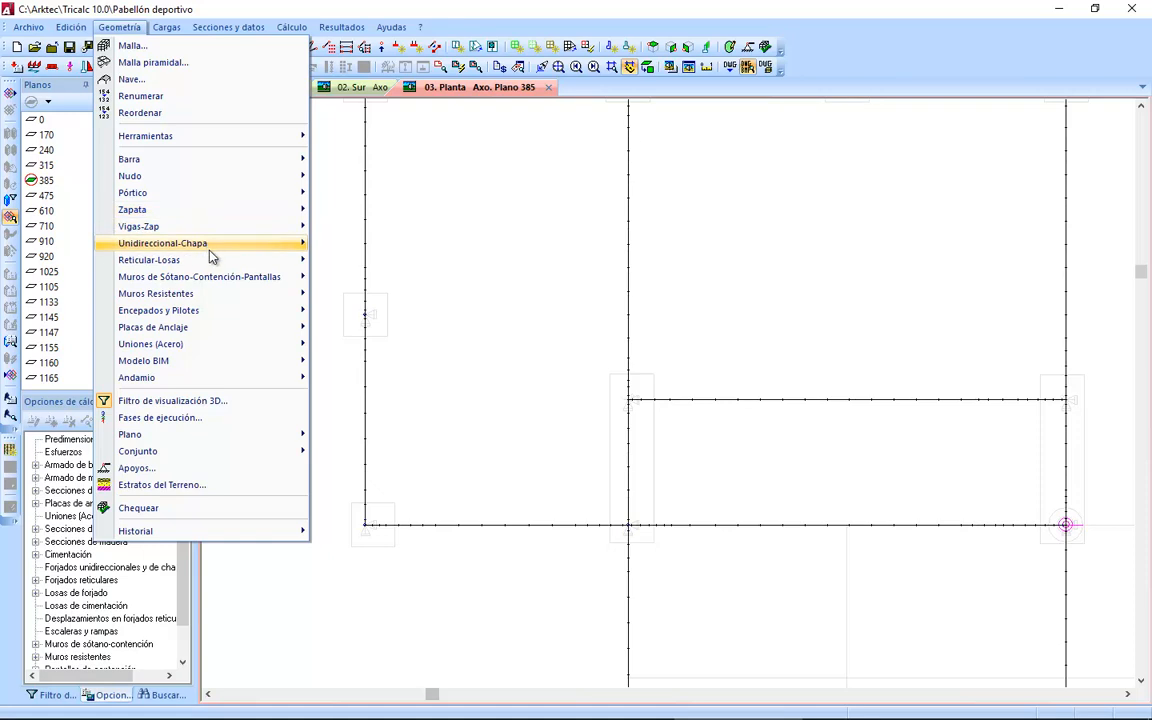
left_click(566, 586)
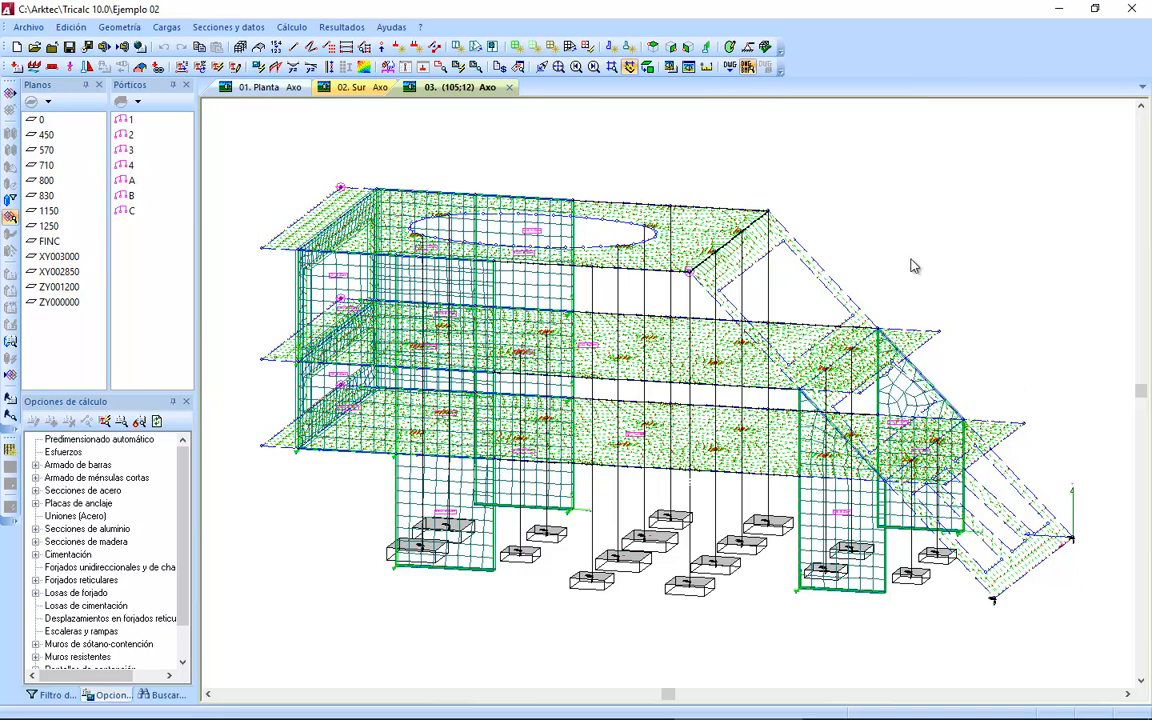
Examine the finite element mesh of the Ejemplo 02 building at the sloped slabs, the wall and the edge of the roof's oval opening.
scroll(931, 298, "up", 2)
scroll(923, 311, "up", 2)
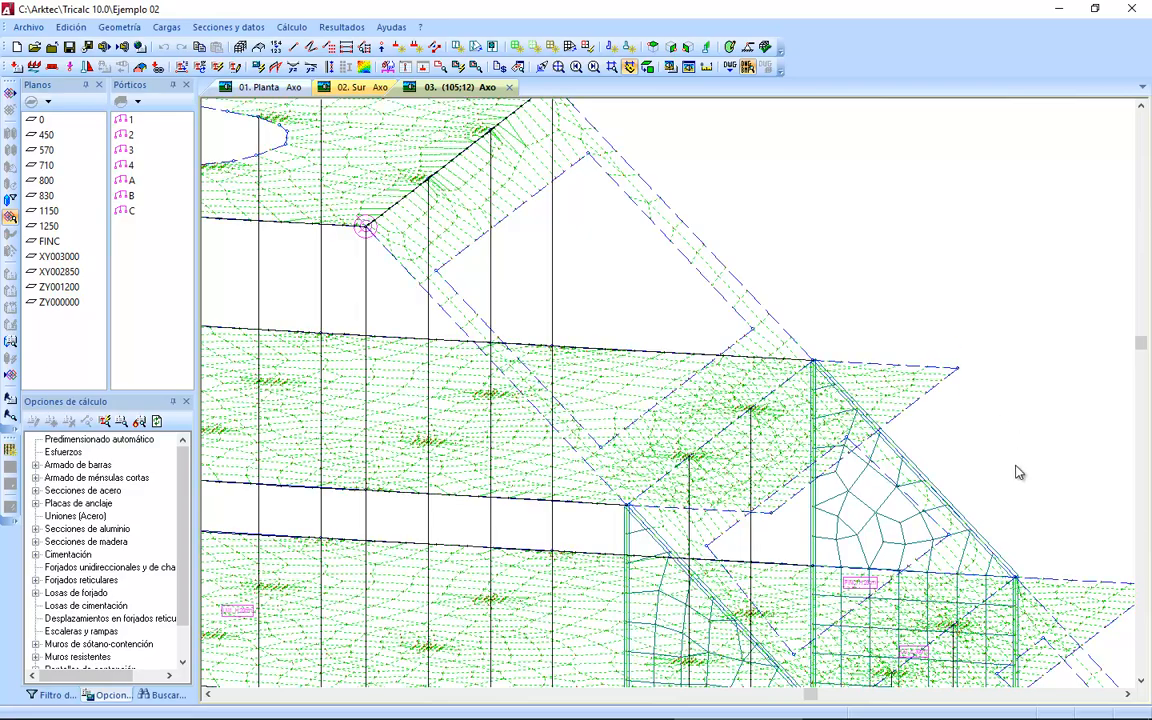
scroll(1012, 467, "up", 1)
scroll(965, 451, "up", 1)
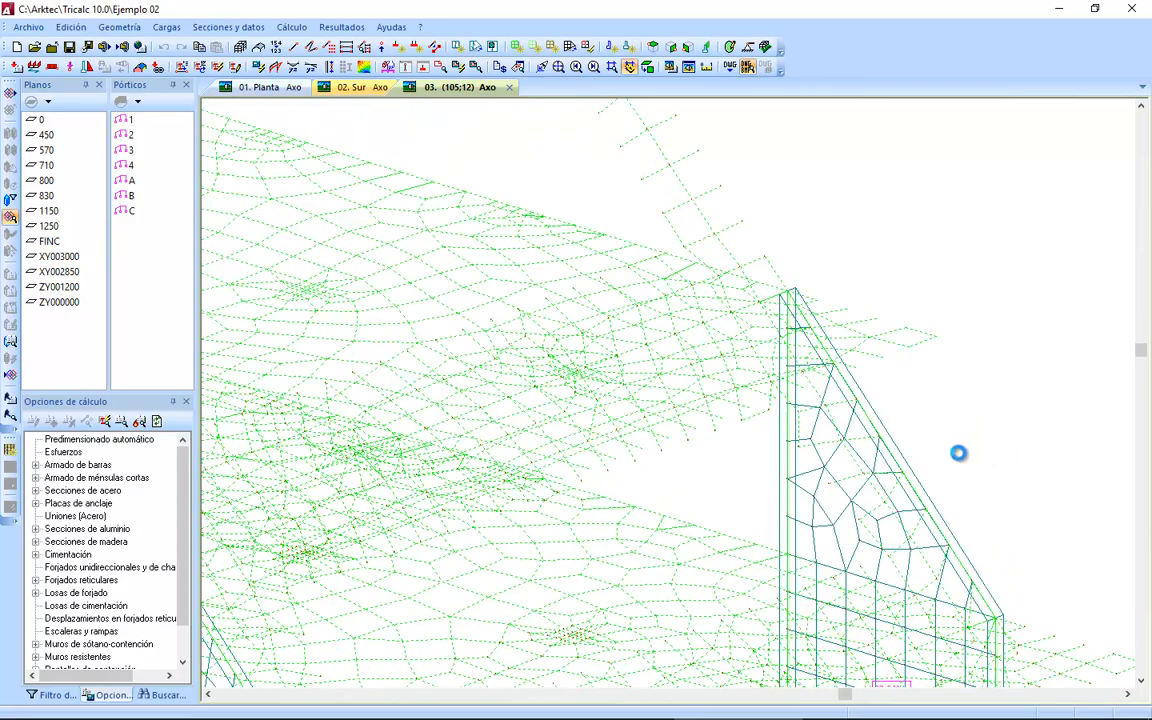
scroll(965, 466, "down", 2)
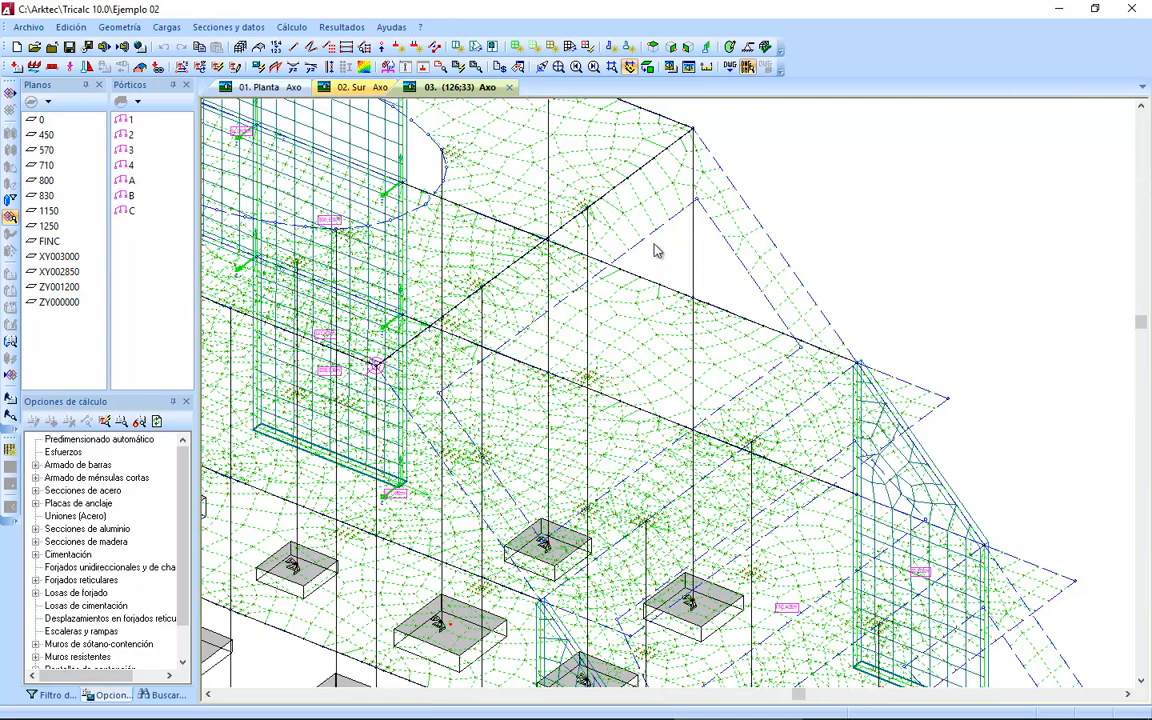
scroll(774, 375, "up", 1)
scroll(847, 346, "up", 1)
scroll(926, 393, "up", 1)
scroll(929, 393, "up", 1)
scroll(931, 398, "up", 1)
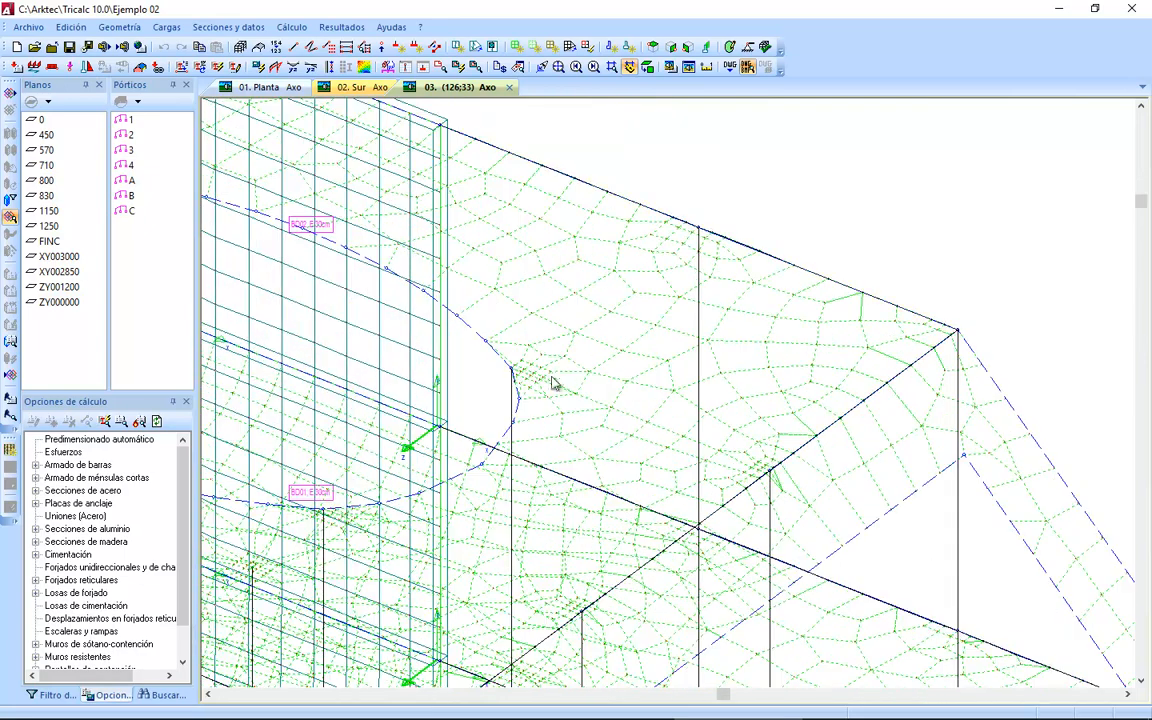
scroll(514, 411, "up", 1)
scroll(514, 406, "up", 1)
scroll(514, 406, "up", 1)
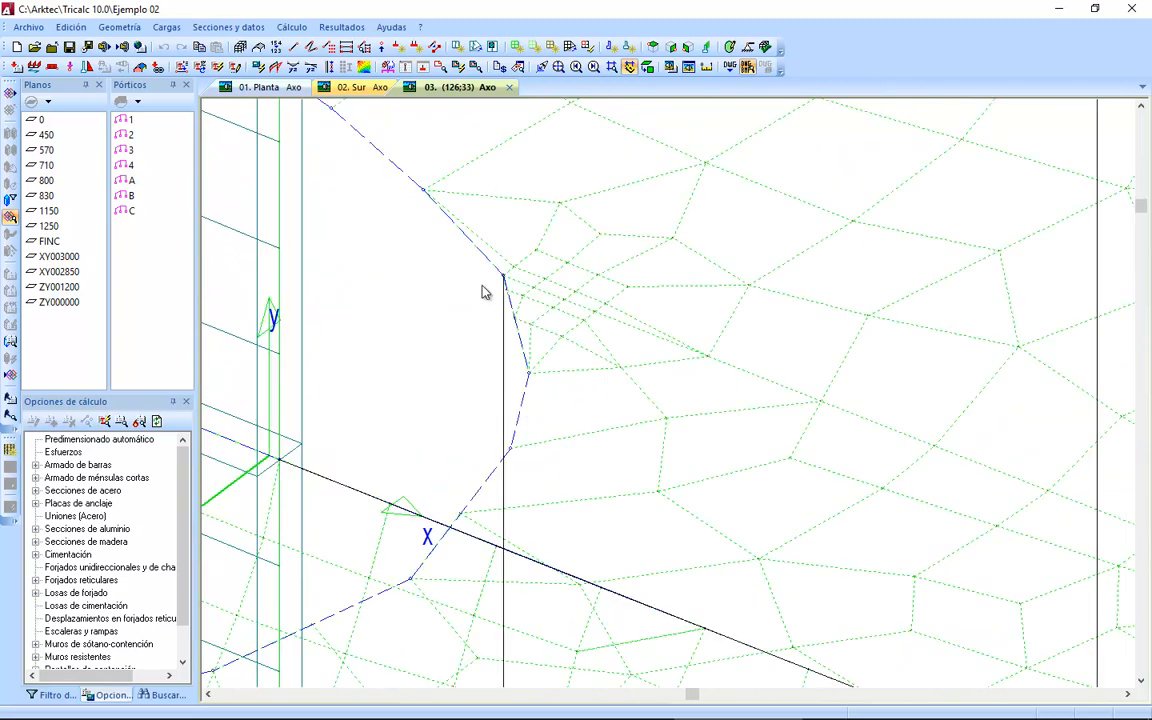
scroll(797, 345, "down", 2)
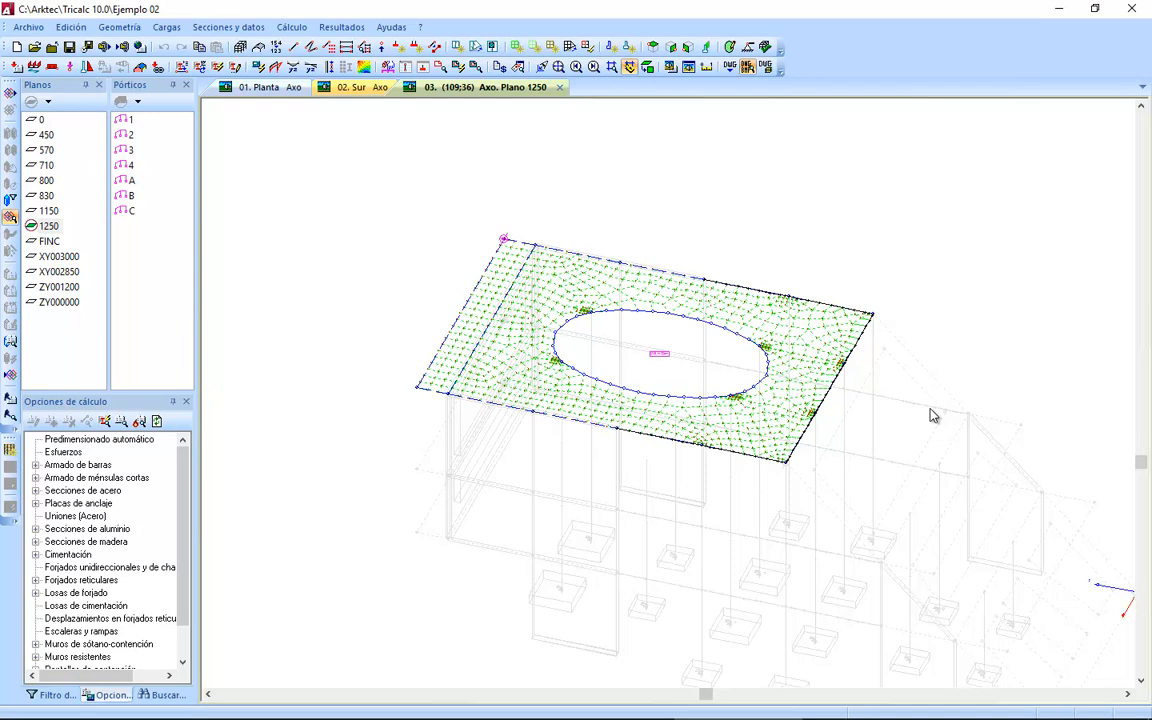
Inspect the meshed roof slab of plane 1250 and open the Esfuerzos calculation options.
scroll(933, 416, "up", 2)
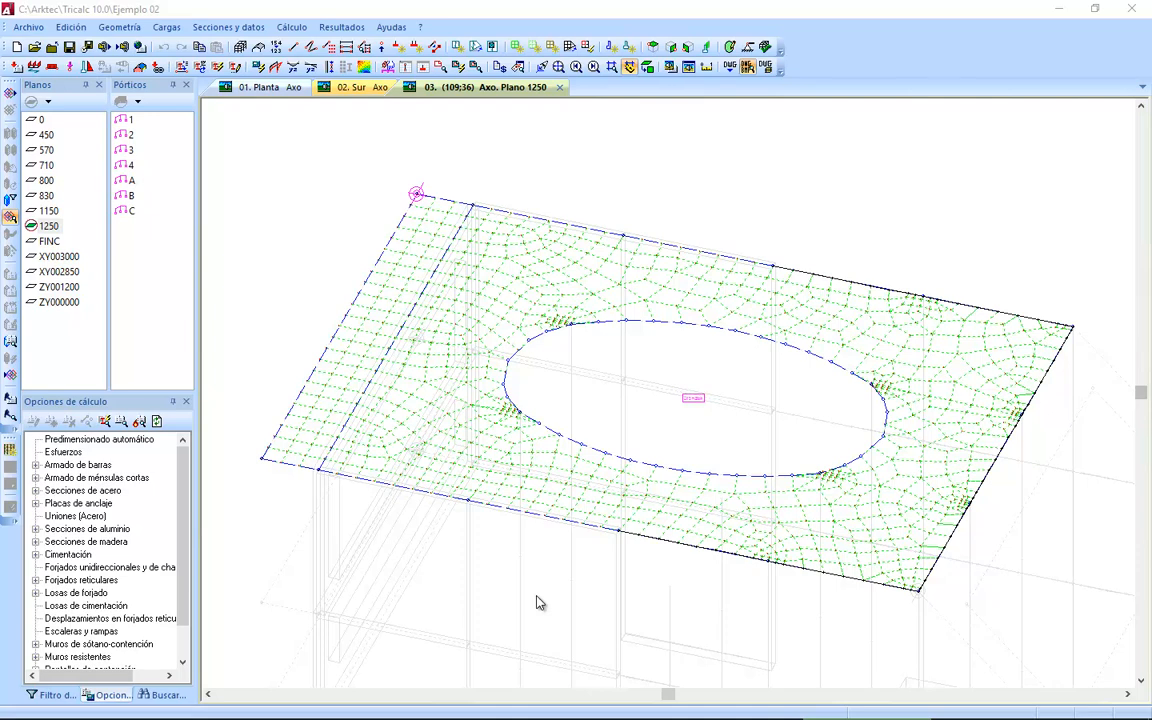
left_click(500, 603)
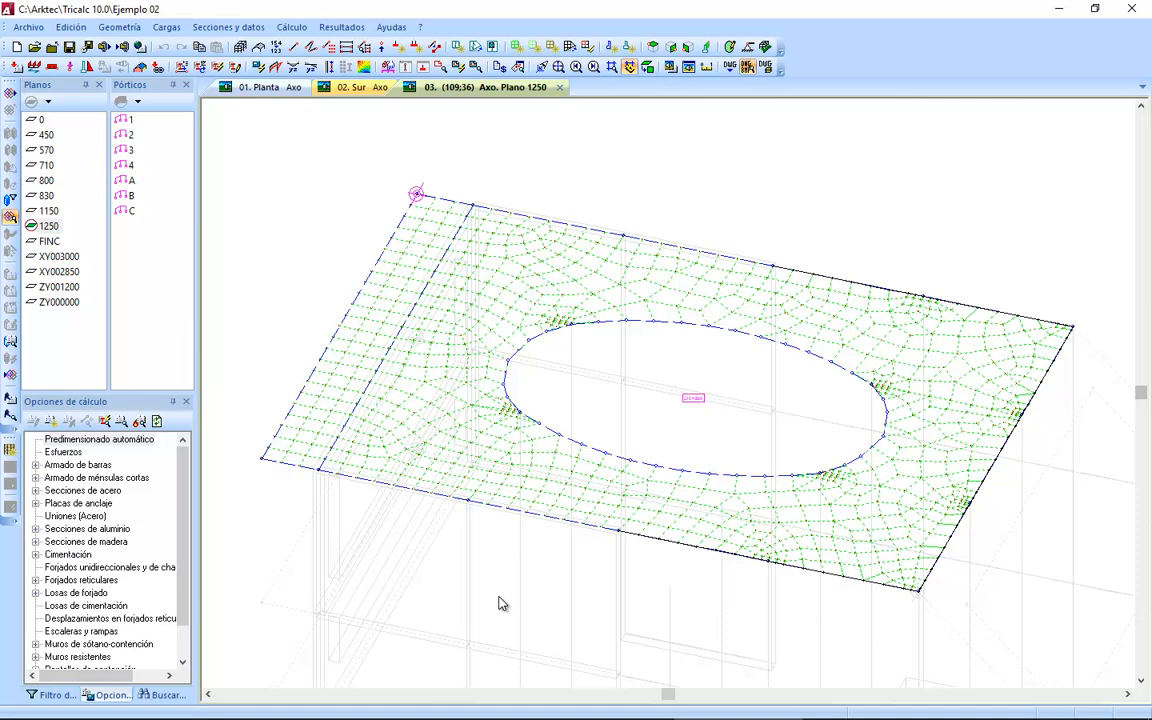
left_click(55, 452)
double_click(60, 452)
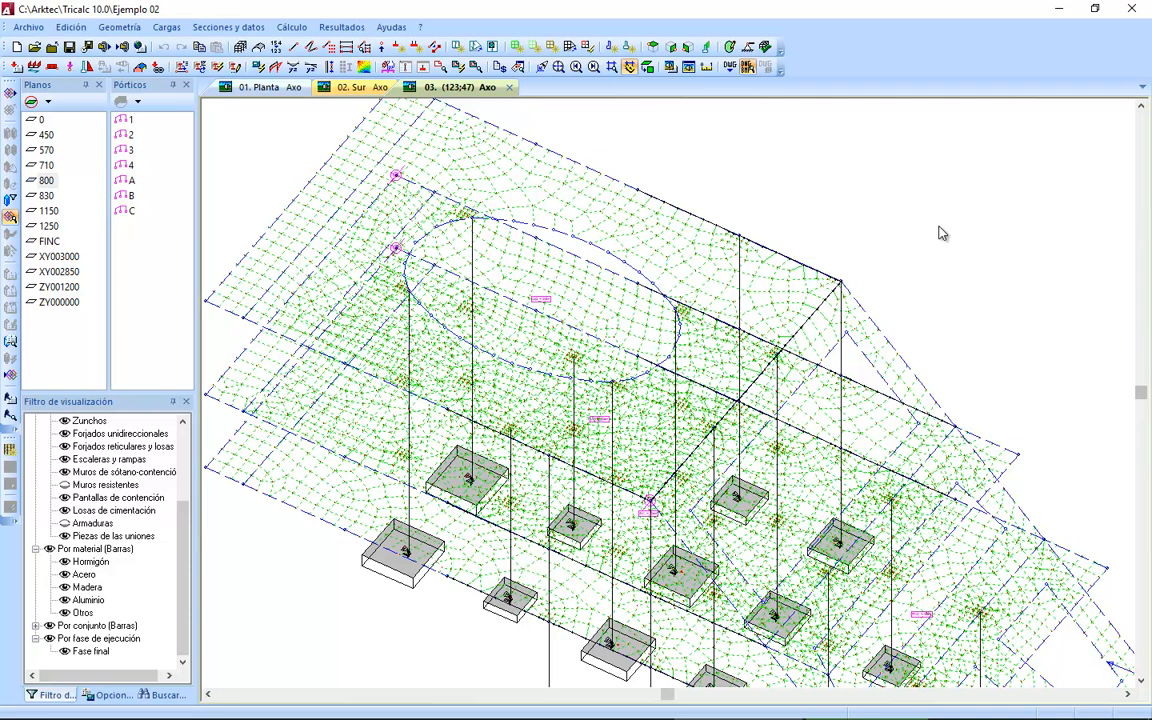
Isolate plane 800 and draw its slab's displacements in X, Y and Z for hypothesis 0, G Permanentes.
left_click(46, 180)
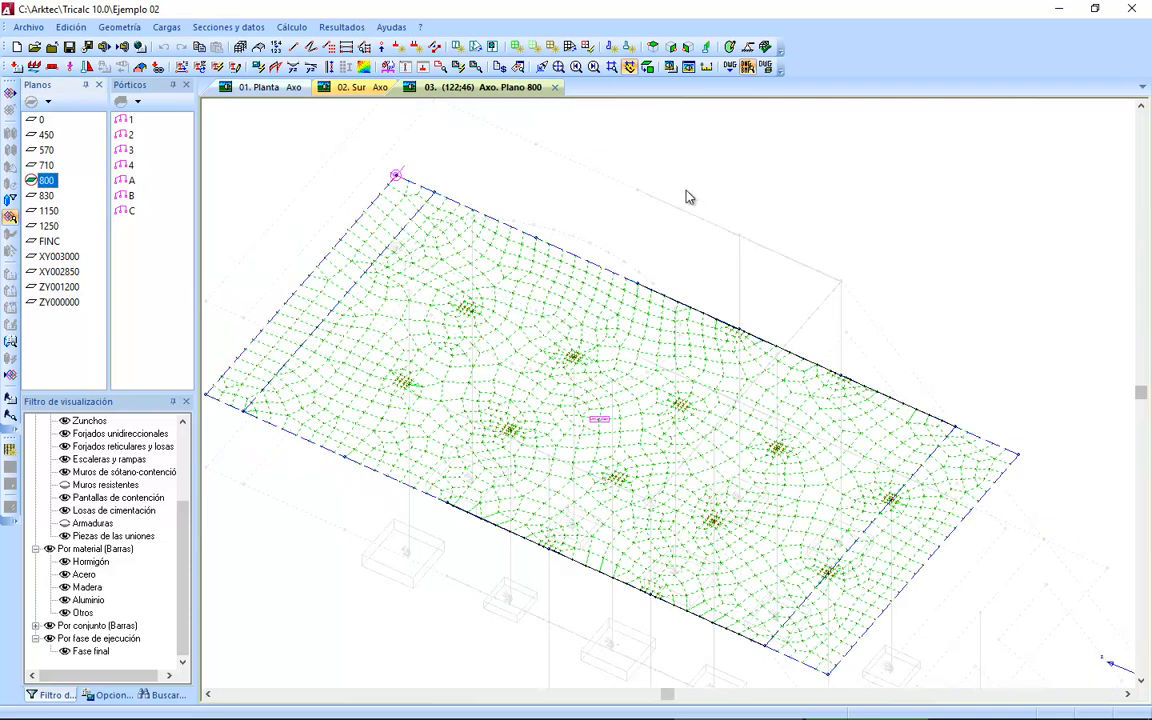
left_click(278, 68)
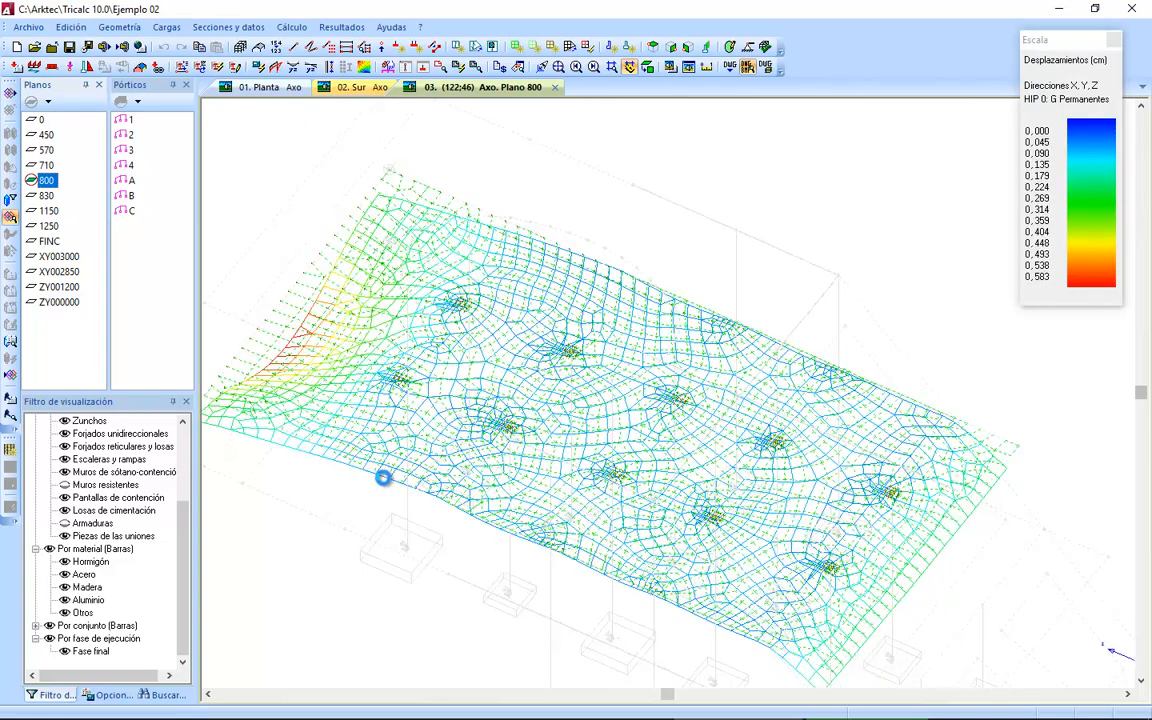
scroll(390, 470, "up", 5)
middle_click_drag(396, 450, 709, 407)
middle_click_drag(788, 469, 761, 465, "shift")
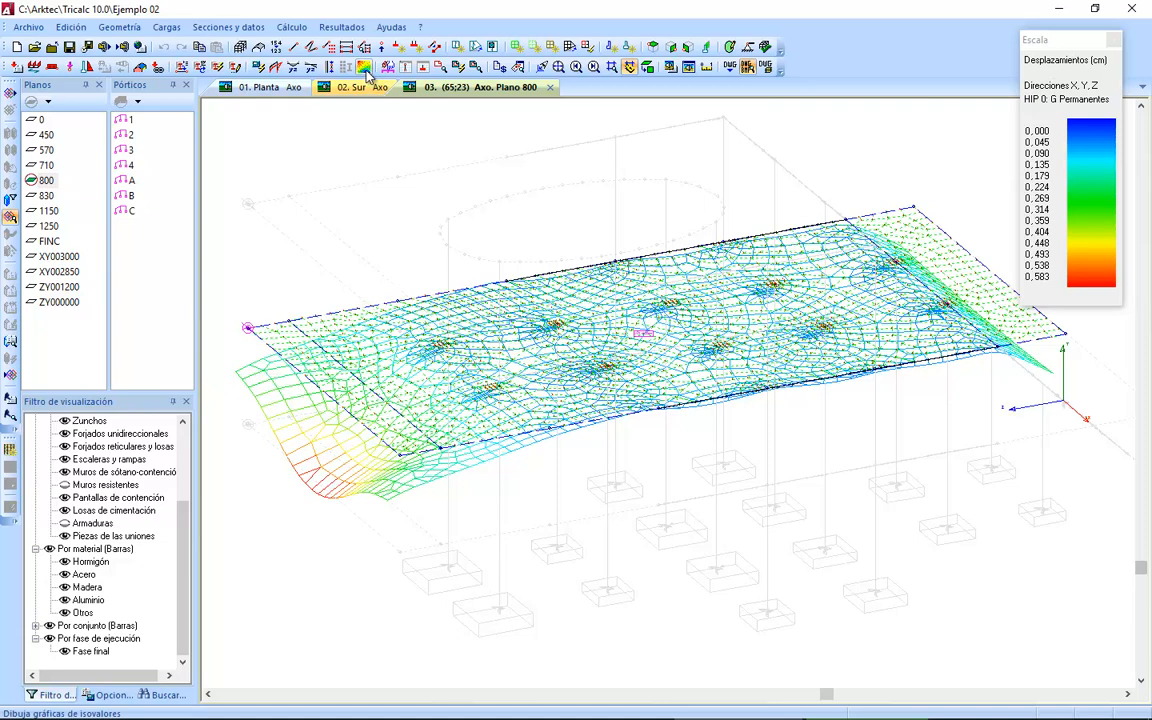
Draw the maximum-envelope isoareas of the DY General displacement for plane 800 at E.L.U., and show the plane in plan.
left_click(331, 67)
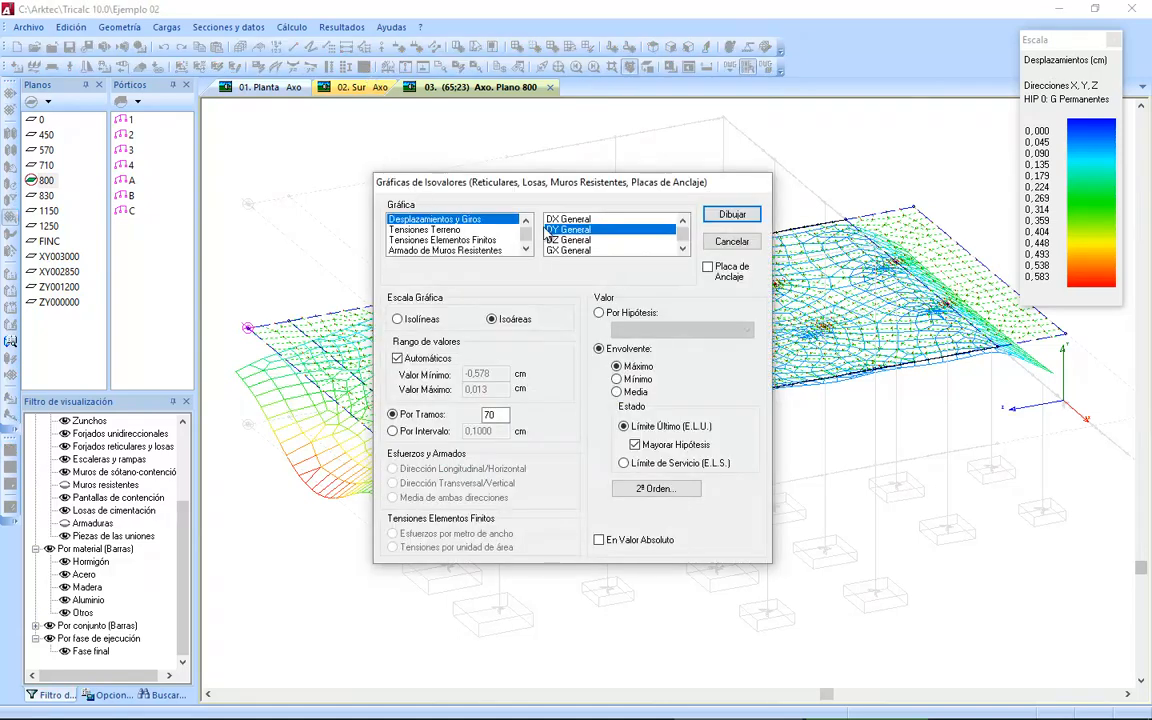
left_click(731, 214)
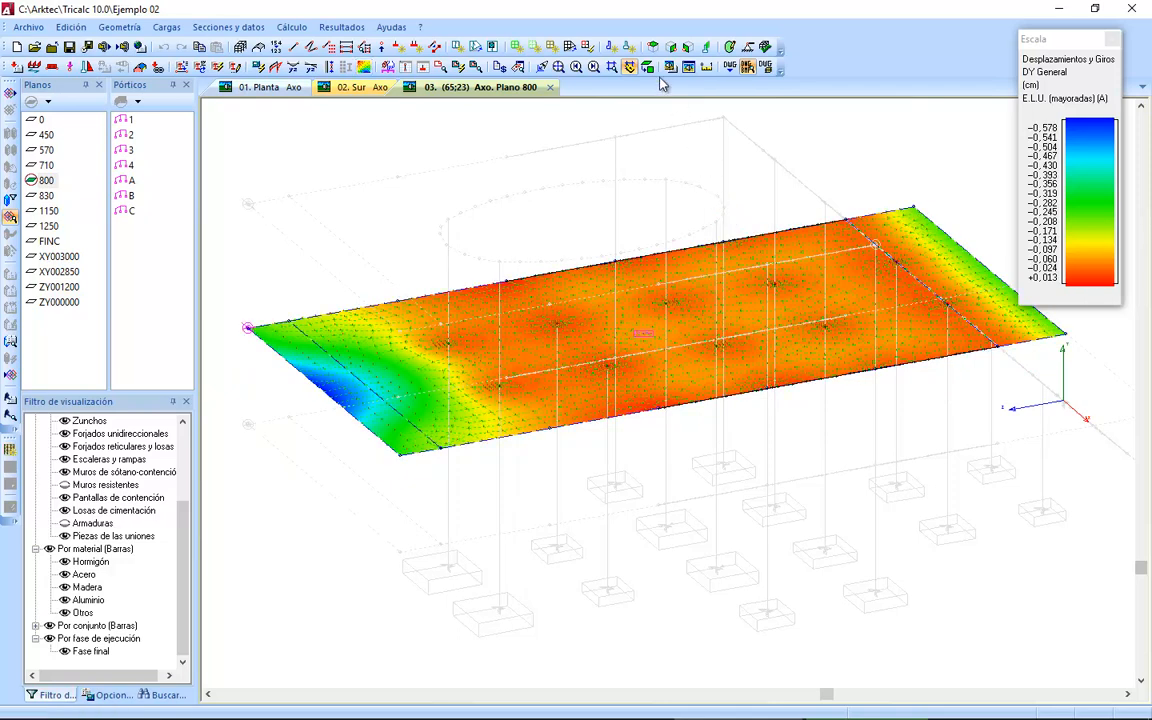
left_click(647, 67)
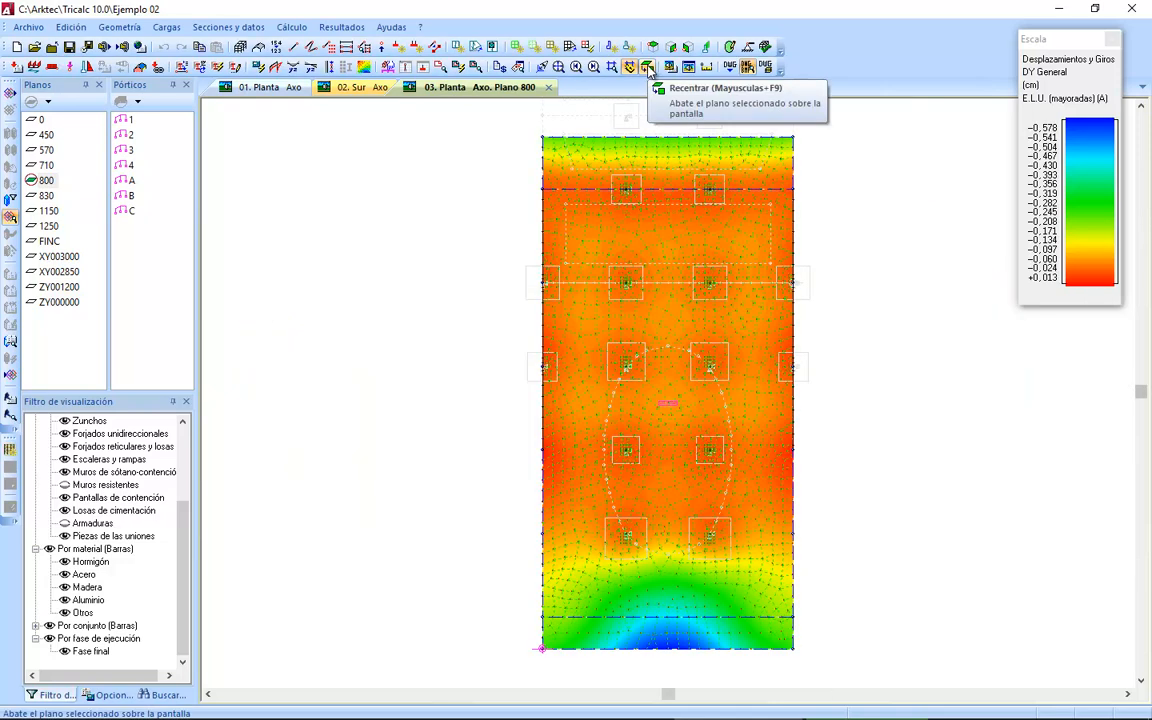
Draw the Flector X isoareas of the finite element stresses for the slab of plane 800.
left_click(330, 66)
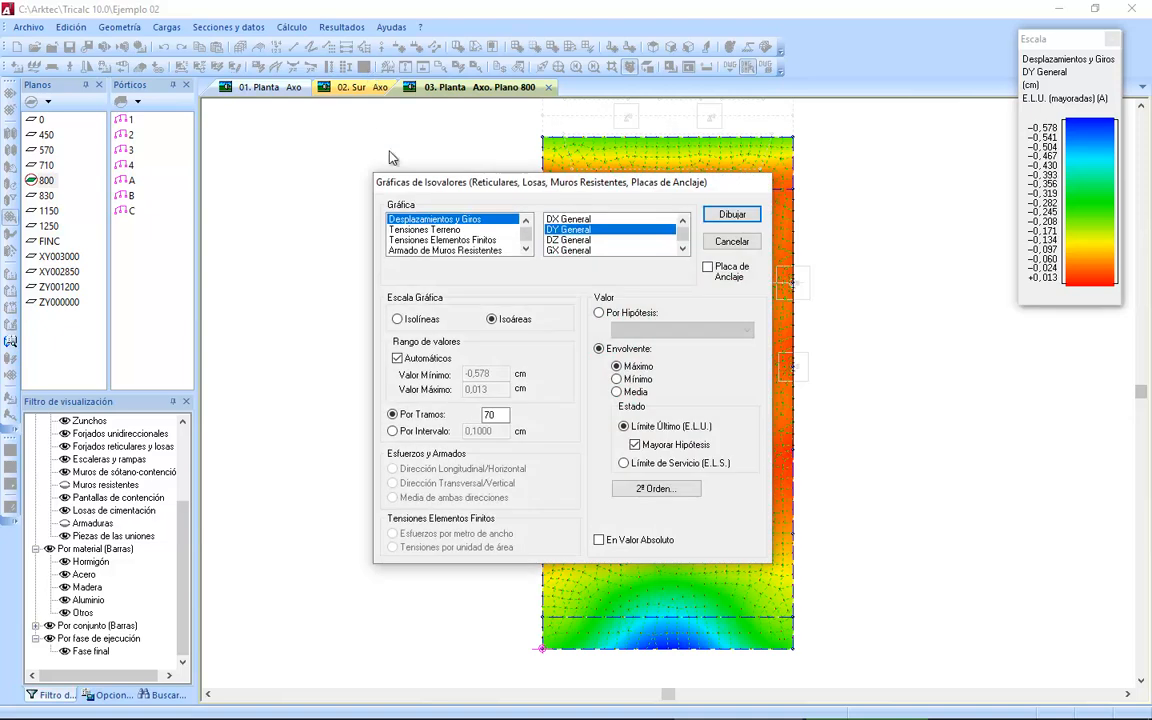
left_click(443, 240)
scroll(621, 246, "down", 1)
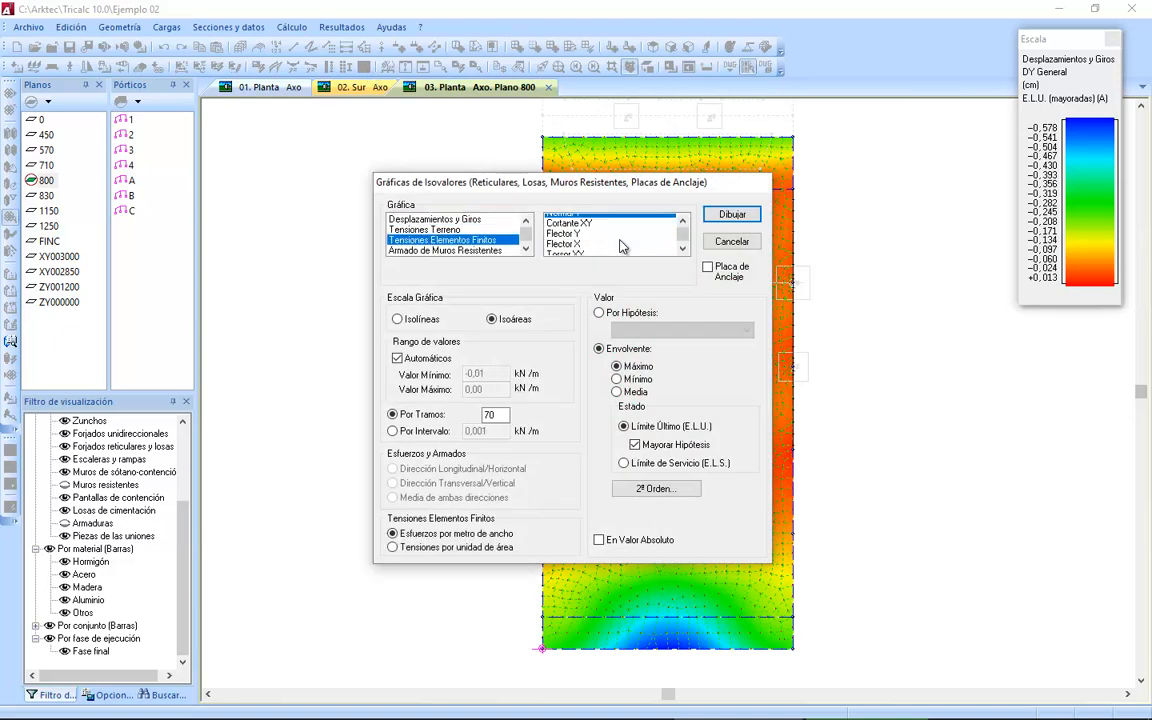
left_click(585, 243)
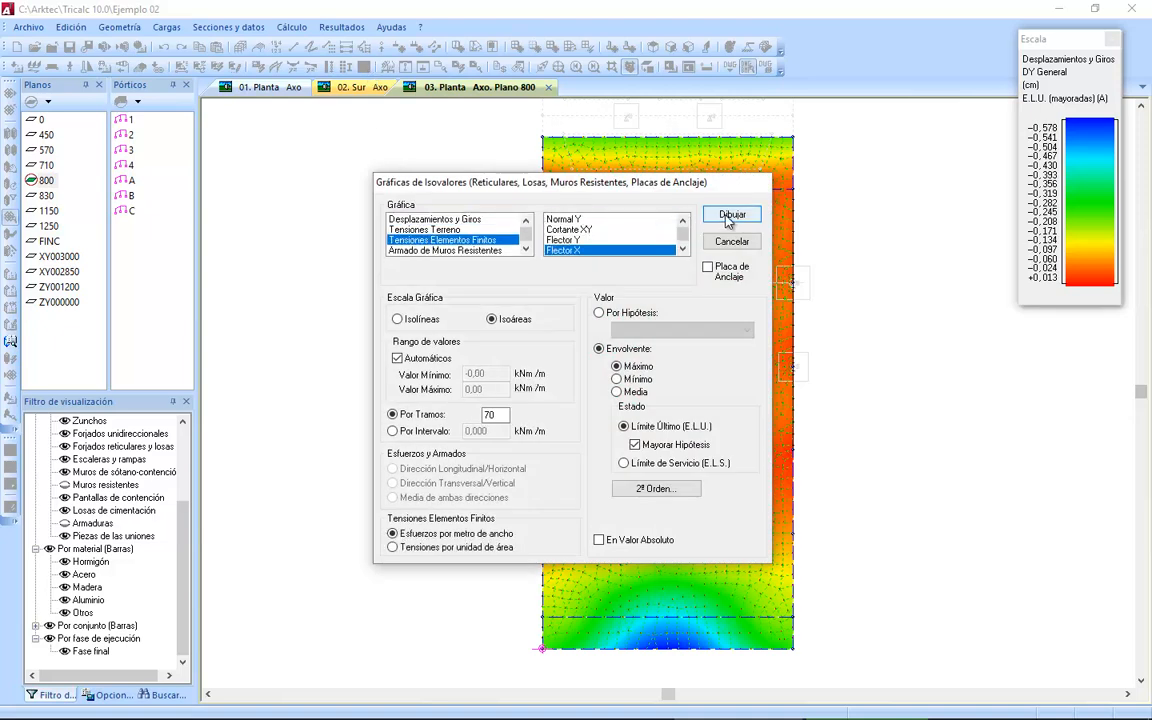
left_click(730, 215)
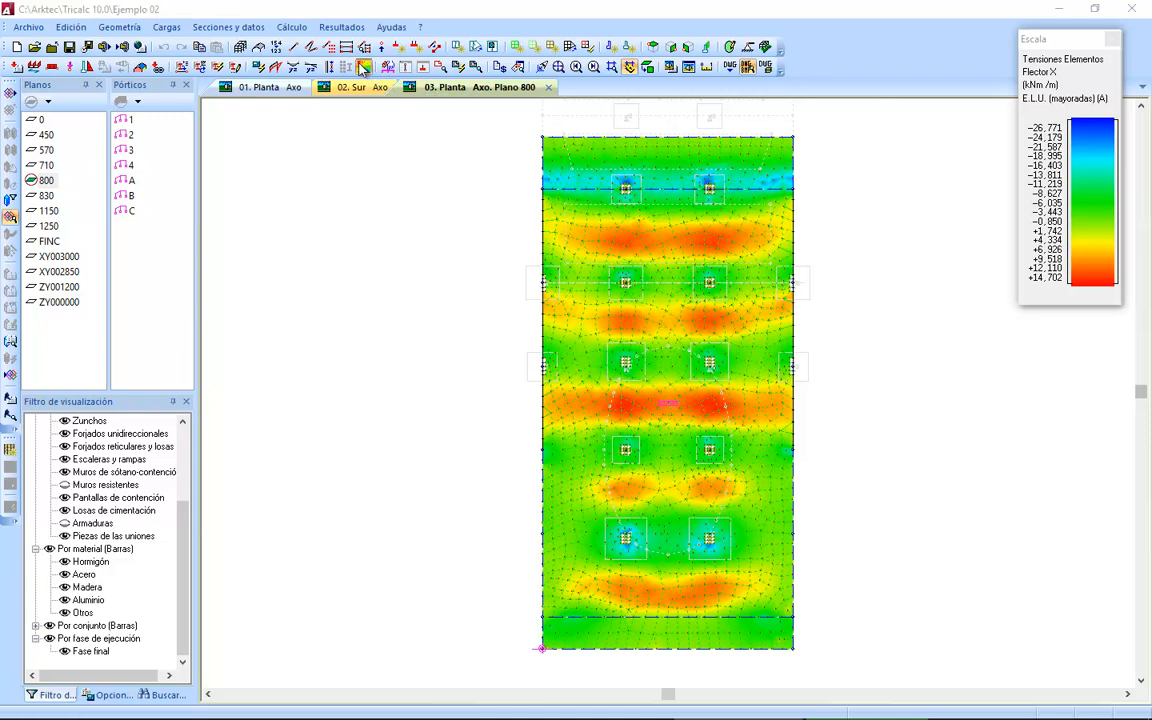
Draw the Flector Y isoareas of the finite element stresses for the same slab.
left_click(363, 68)
left_click(640, 241)
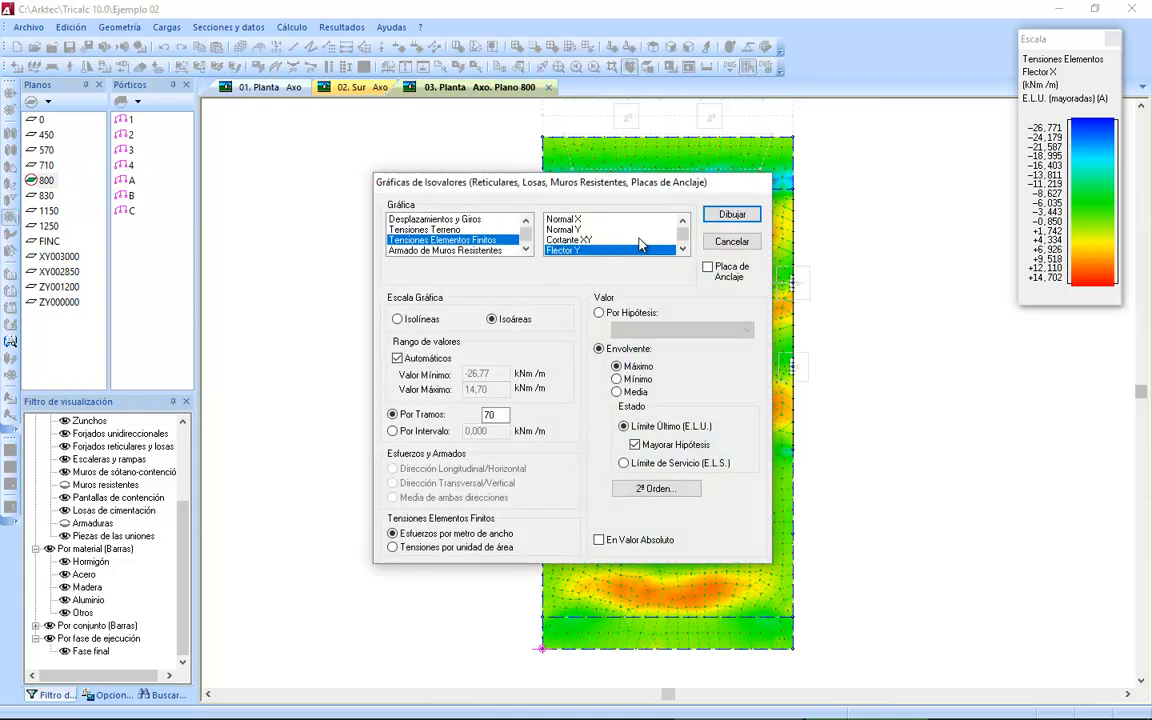
left_click(730, 217)
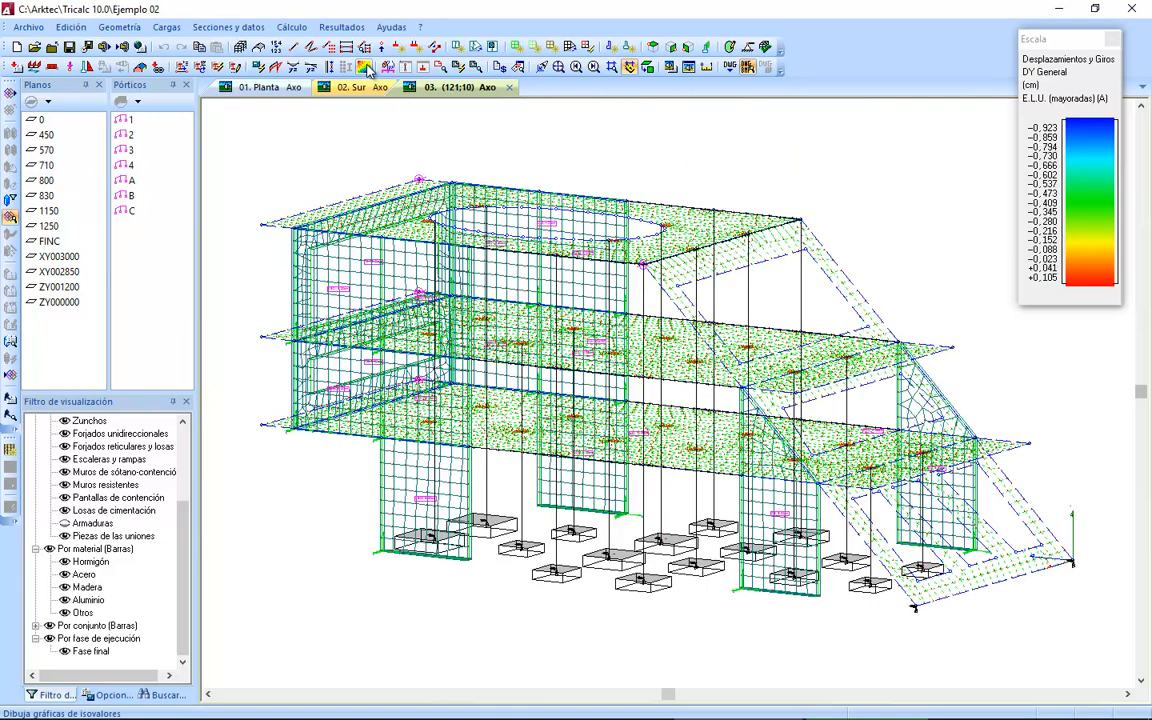
Draw the DY General displacement isoareas for the whole Ejemplo 02 structure, using the maximum envelope at E.L.U.
left_click(337, 67)
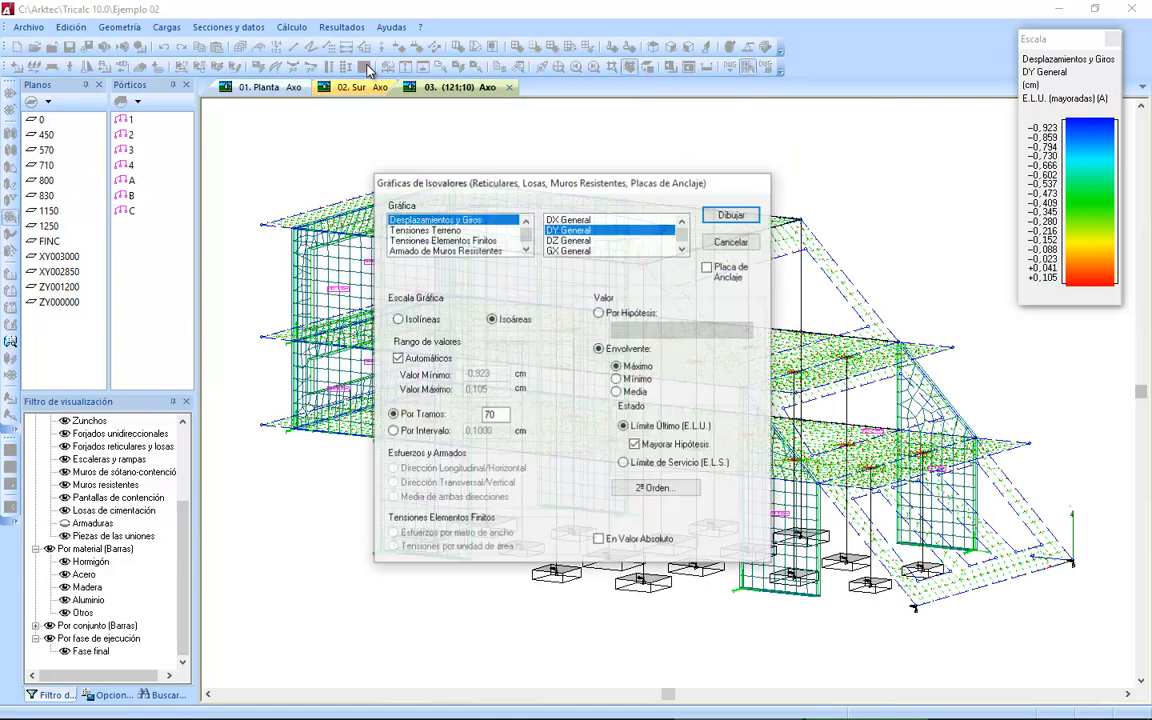
left_click(729, 214)
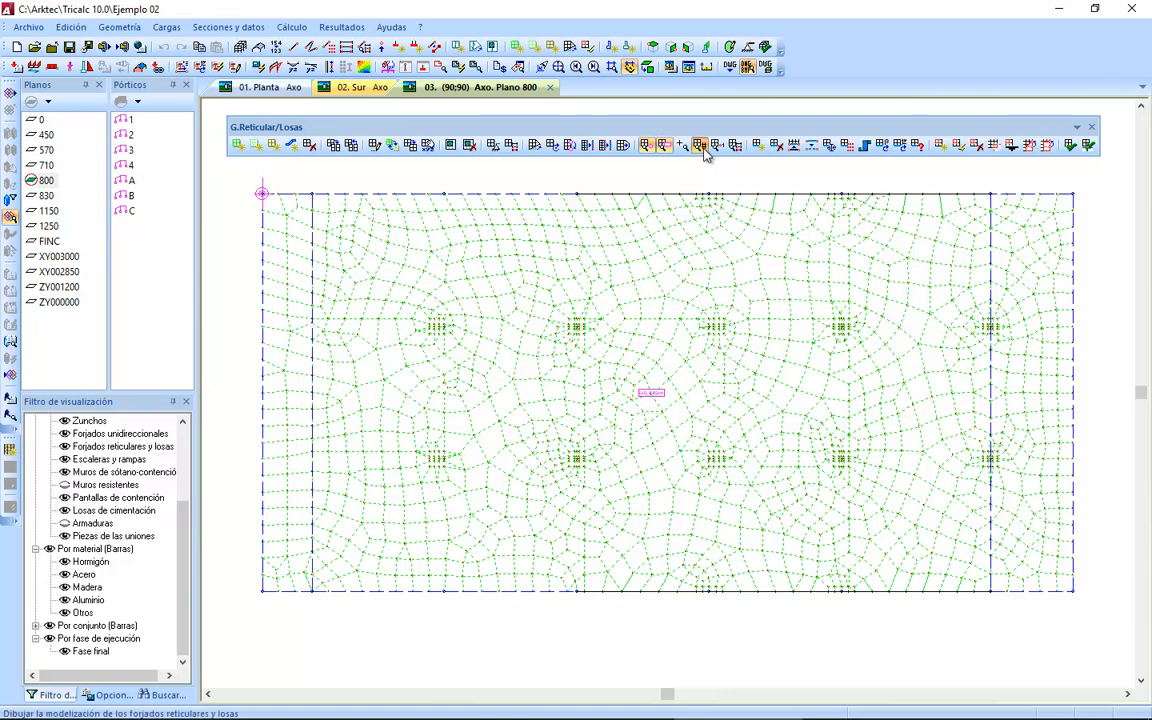
Hide the finite element modelling of plane 800 and display its slab ribs and column capitals instead.
left_click(700, 146)
left_click(682, 146)
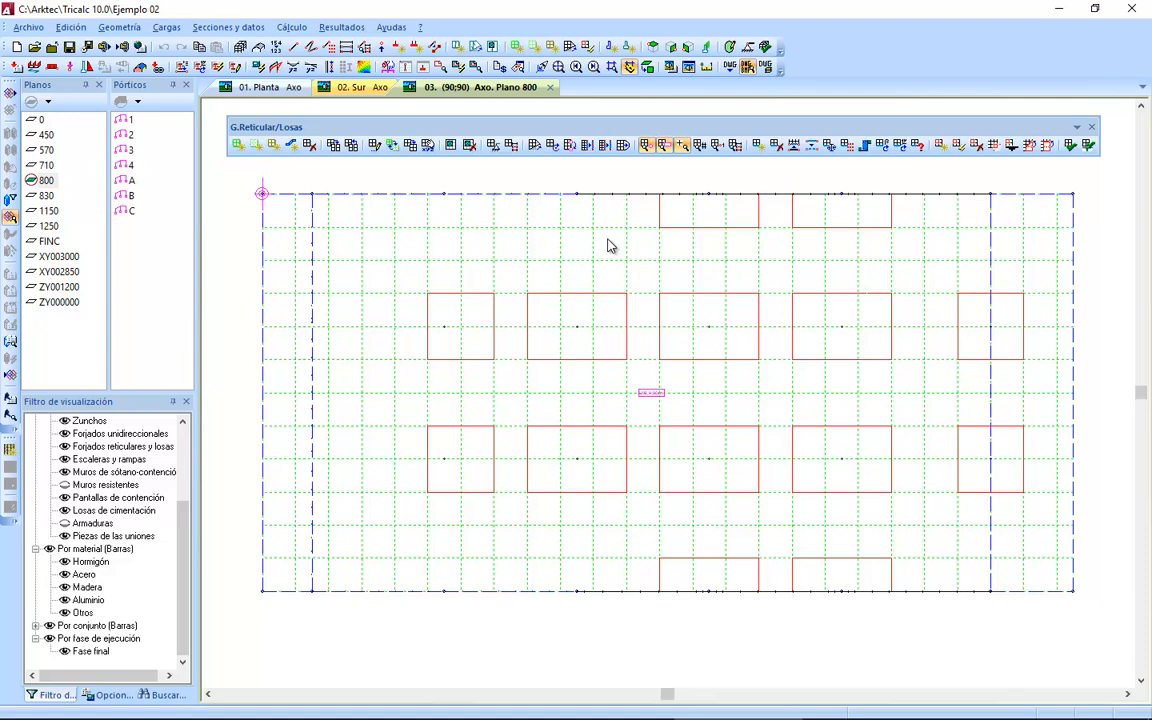
Copy the rib and capital display tool and the slab modelling display tool to the main toolbar, and close the G.Reticular/Losas toolbar.
left_click(682, 147)
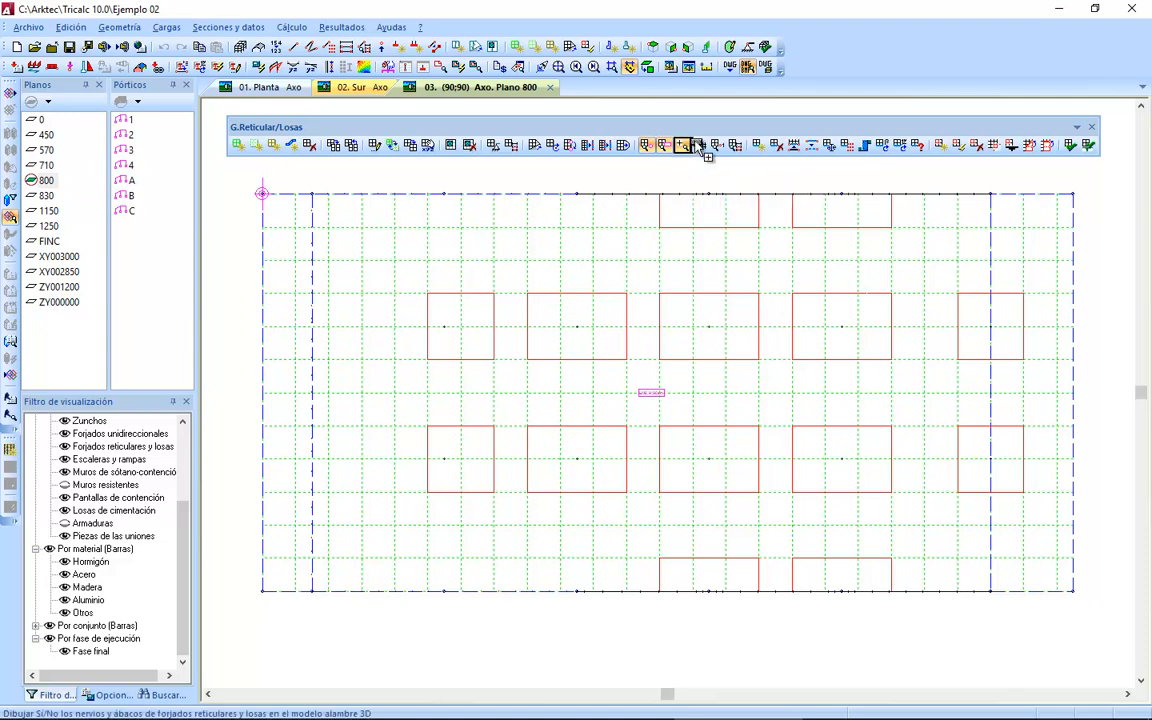
left_click_drag(770, 68, 776, 48, "ctrl+alt")
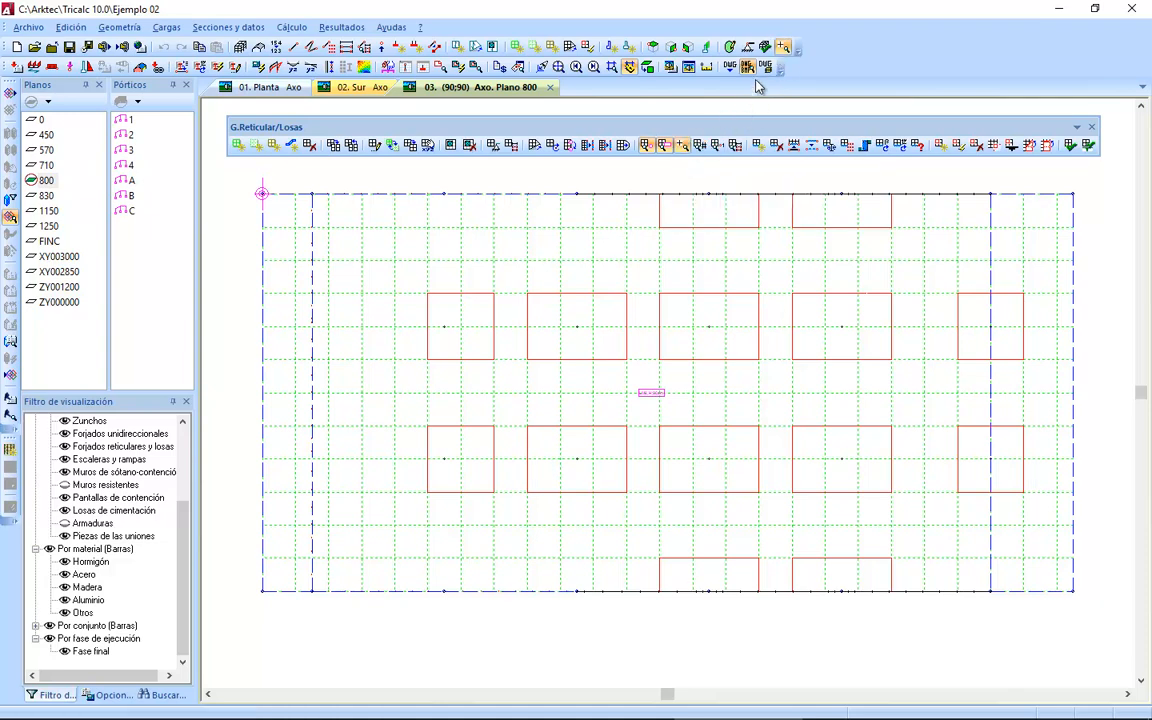
left_click_drag(702, 147, 800, 48, "ctrl+alt")
left_click(1091, 127)
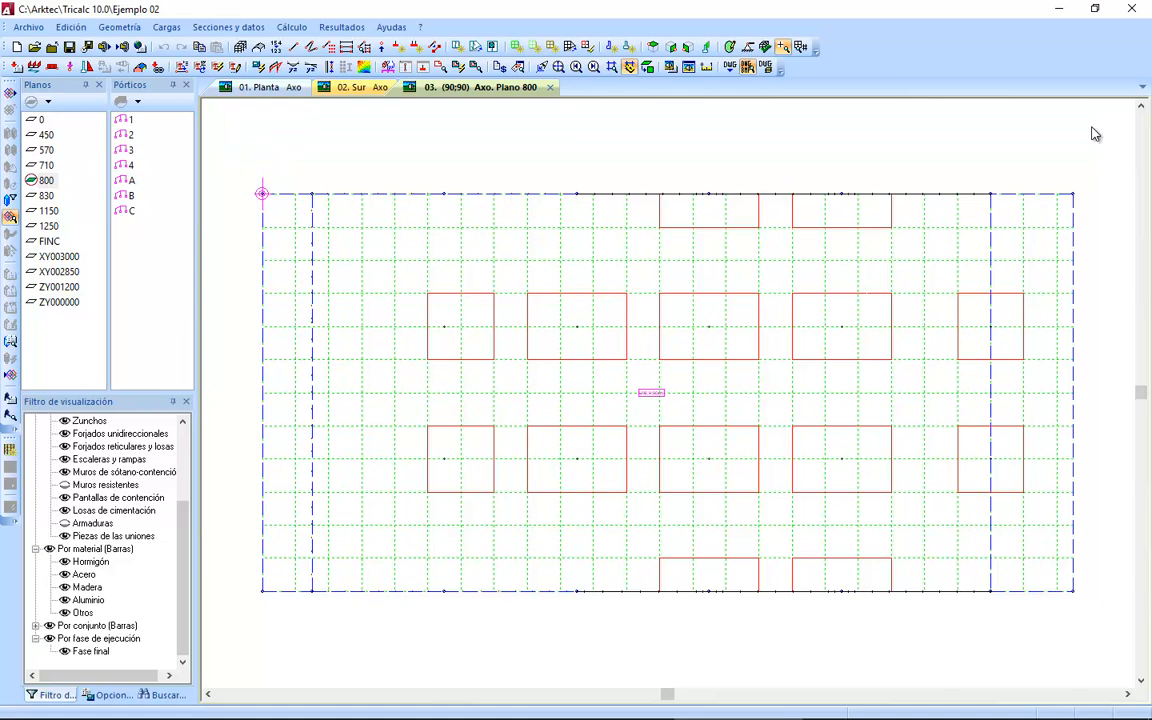
Draw the 2D reinforcement sketch of plane 800 and inspect its base reinforcement labels near the slab edge.
left_click(446, 67)
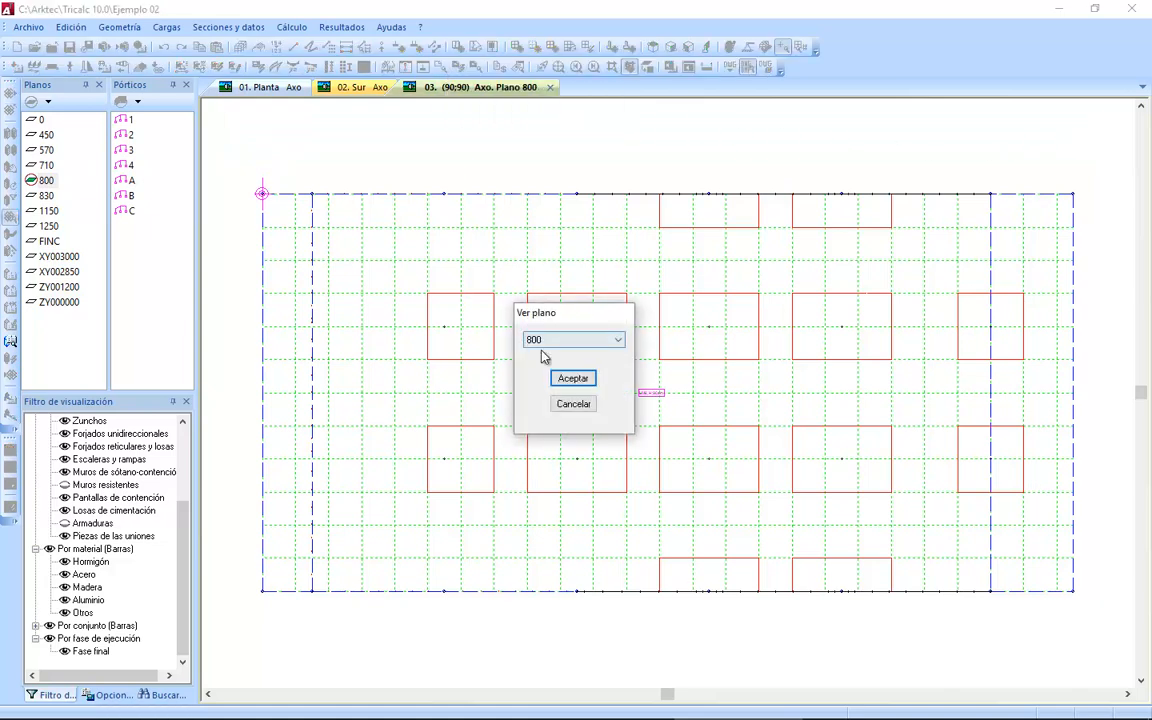
left_click(568, 379)
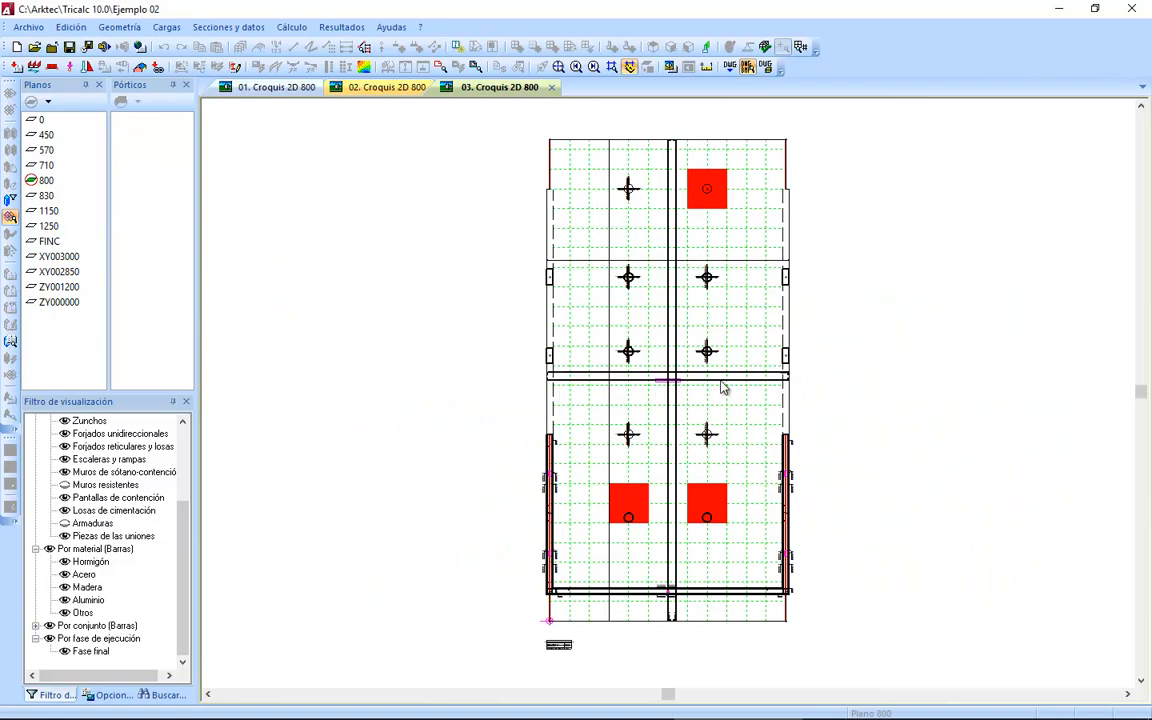
scroll(745, 383, "up", 2)
scroll(761, 373, "up", 1)
scroll(728, 353, "up", 1)
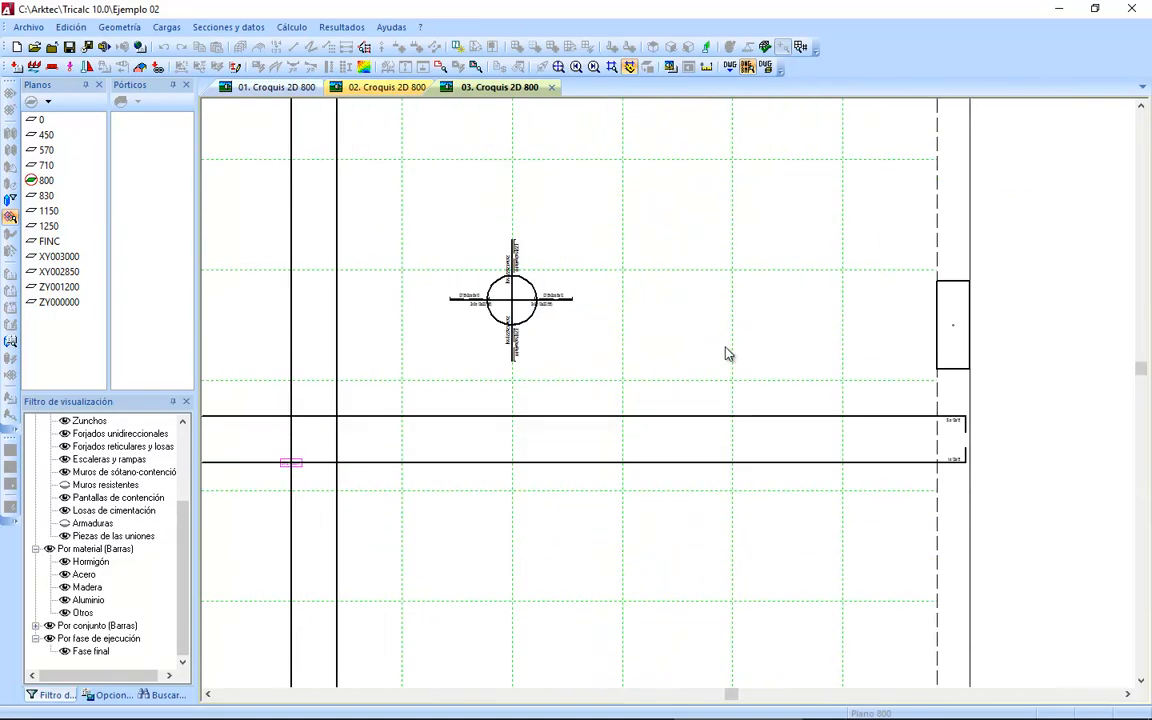
scroll(977, 452, "up", 2)
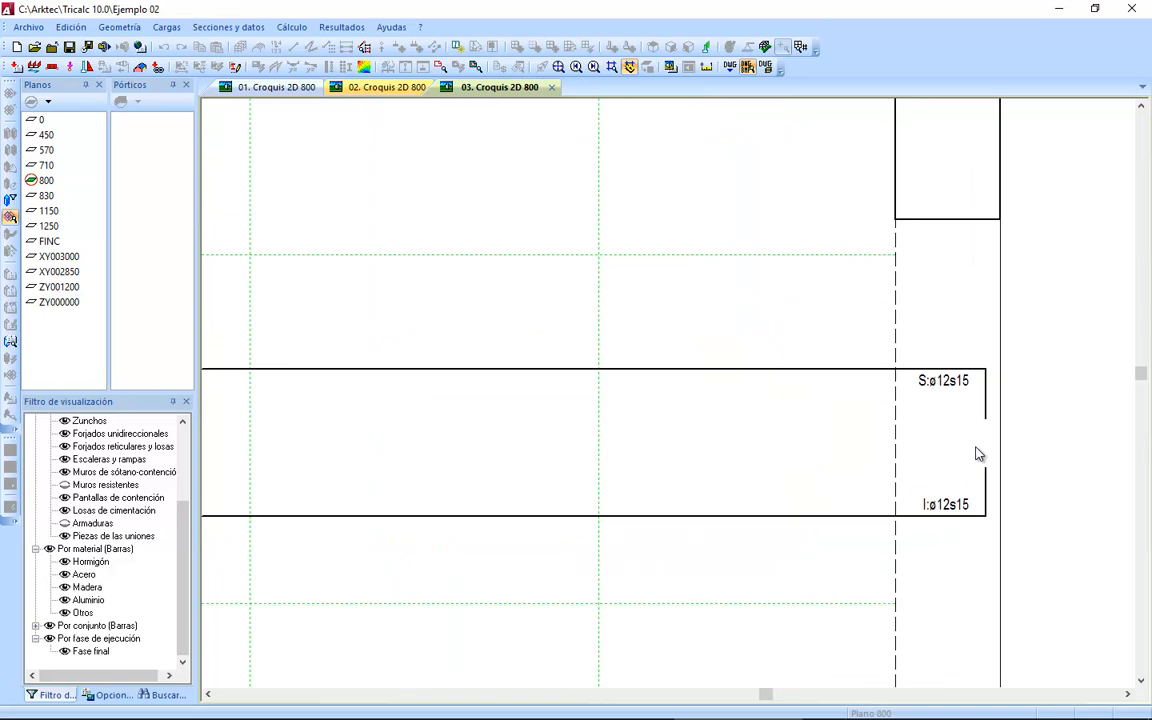
scroll(967, 474, "down", 4)
scroll(463, 330, "up", 3)
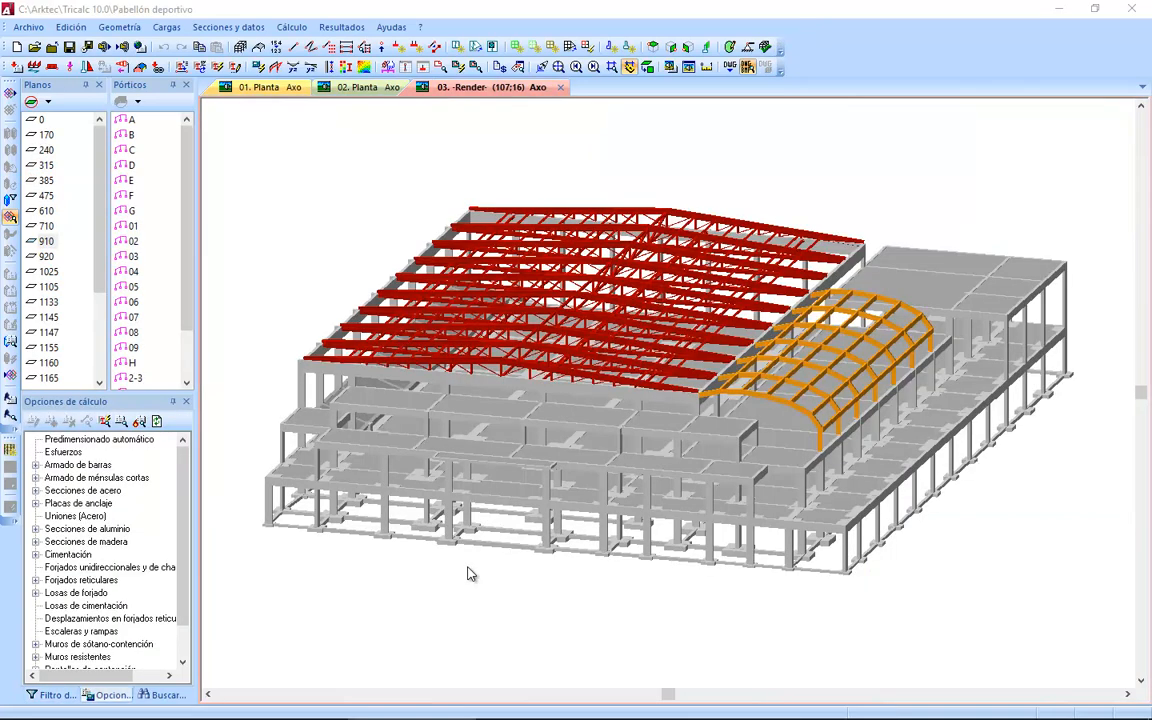
Isolate plane 385 of the Pabellón deportivo model and draw its DY General isoareas for the maximum envelope at E.L.U.
left_click(46, 181)
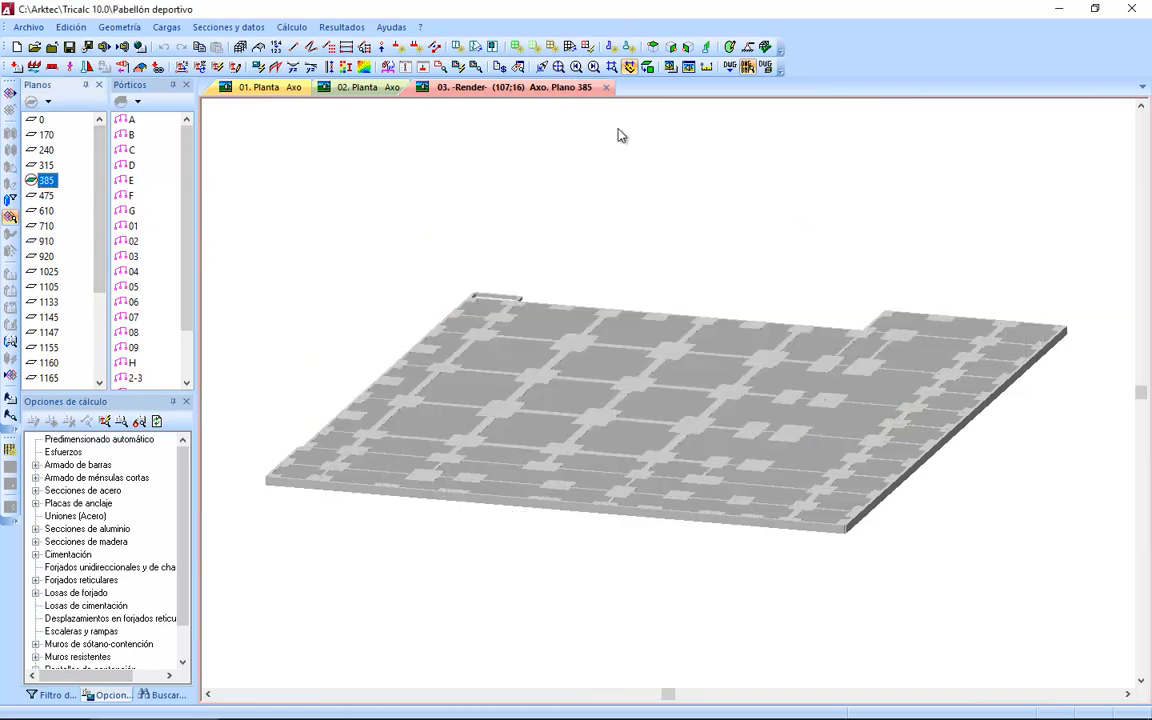
left_click(666, 67)
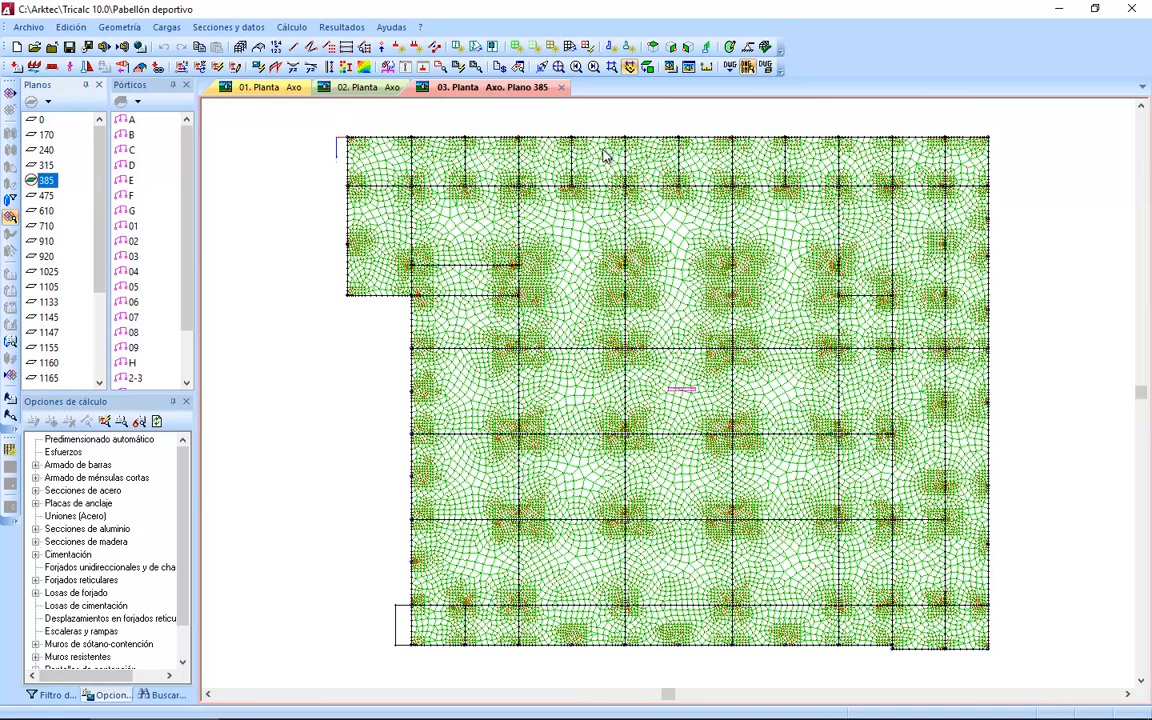
left_click(365, 70)
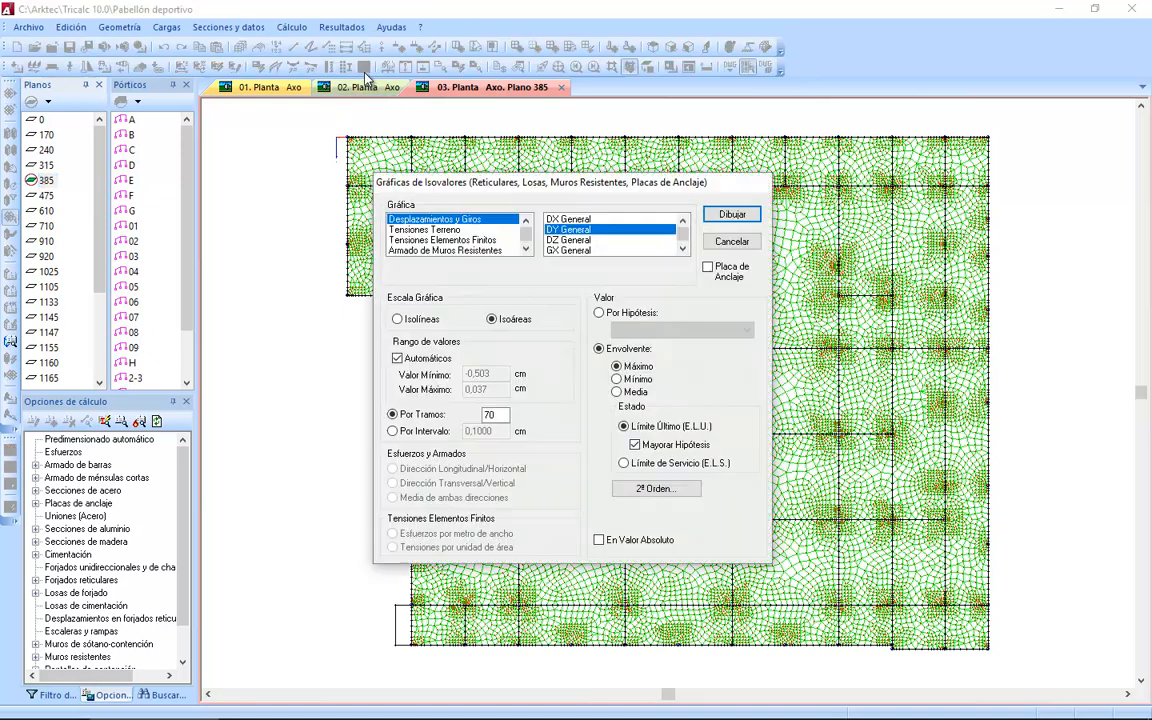
left_click(728, 214)
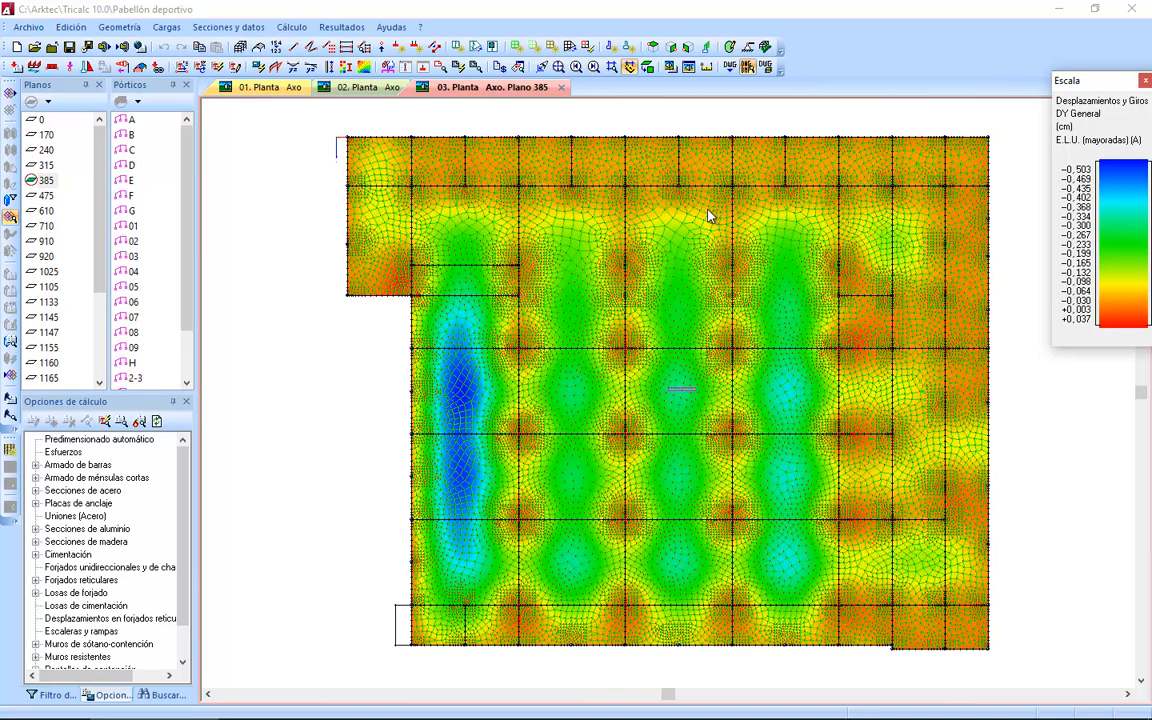
Draw the 2D reinforcement sketch of plane 385 and inspect the rib reinforcement around its upper-right corner.
left_click(441, 66)
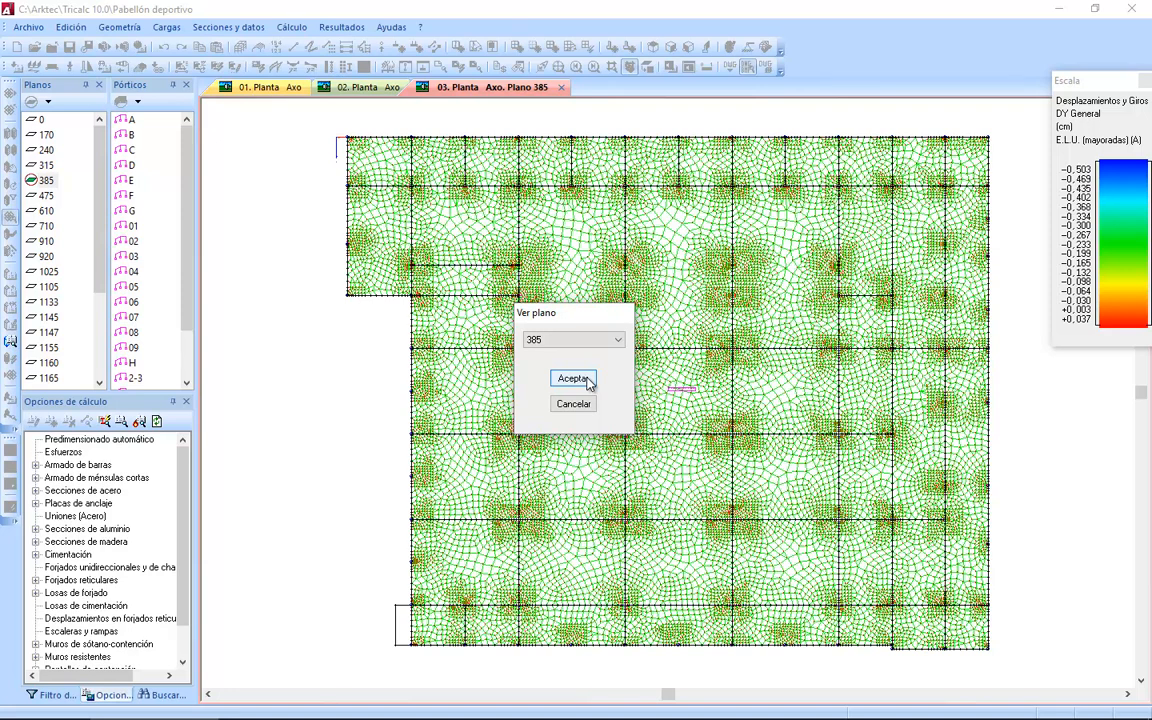
left_click(573, 379)
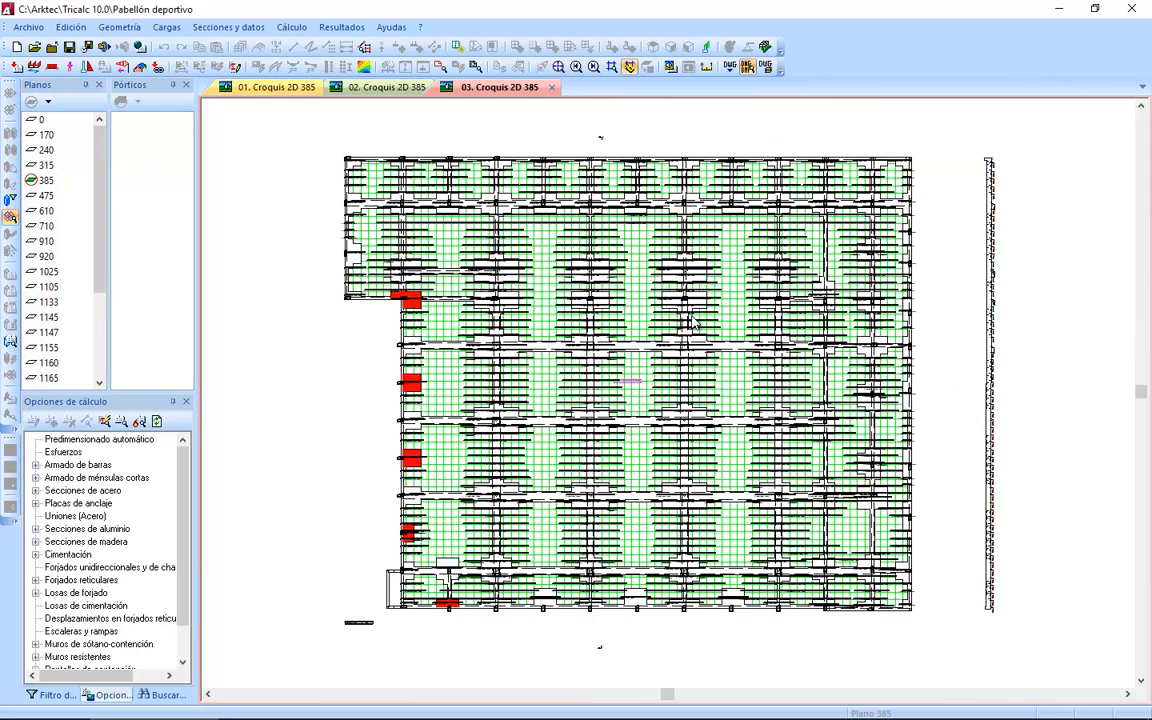
left_click_drag(754, 141, 927, 252)
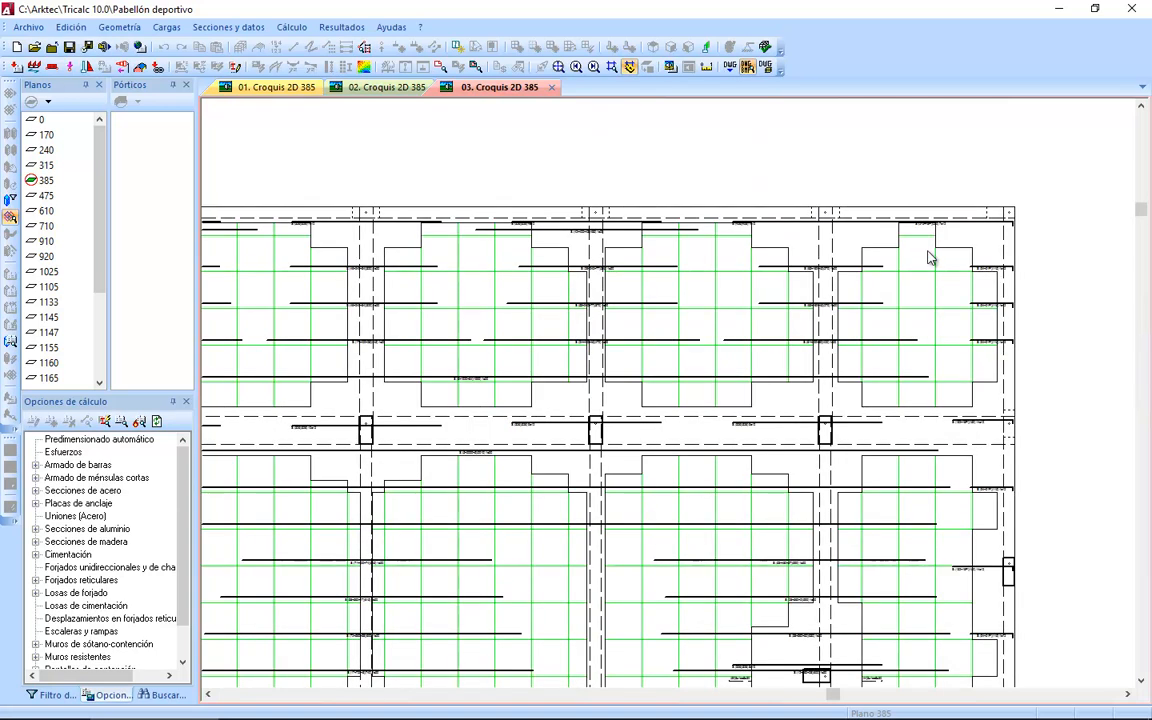
left_click_drag(702, 251, 1031, 363)
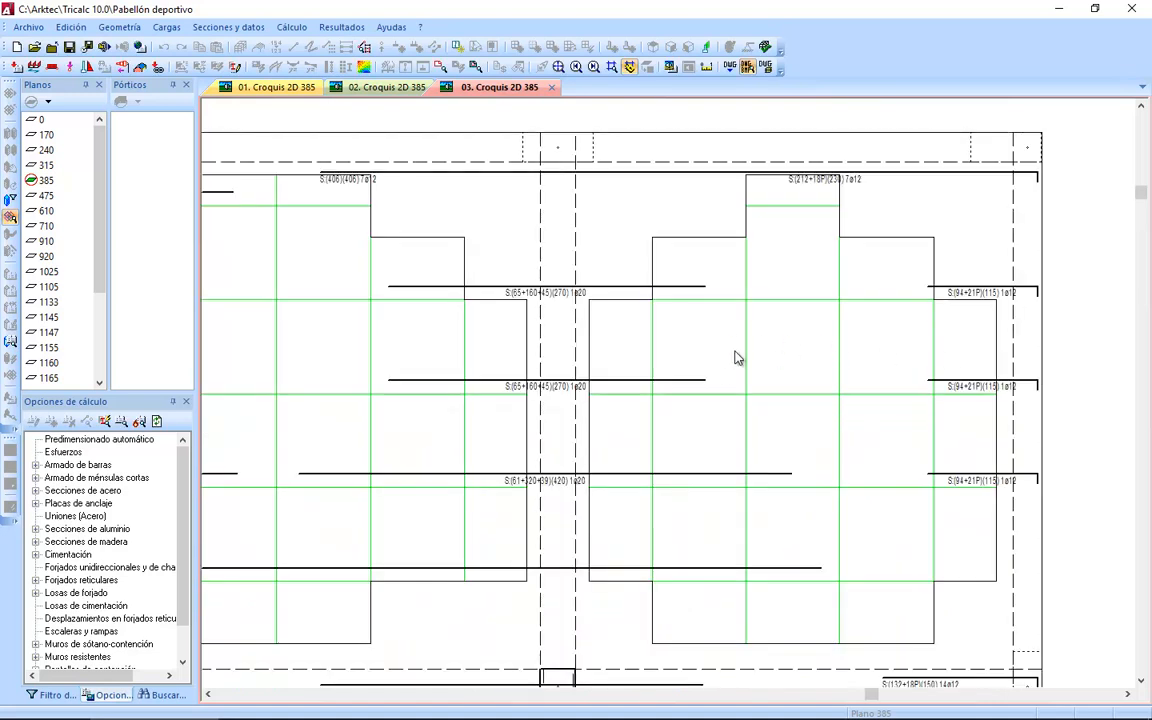
Include the Inferior position and the Y direction in the sketch's reinforcement options for waffle slabs and slabs.
right_click(622, 340)
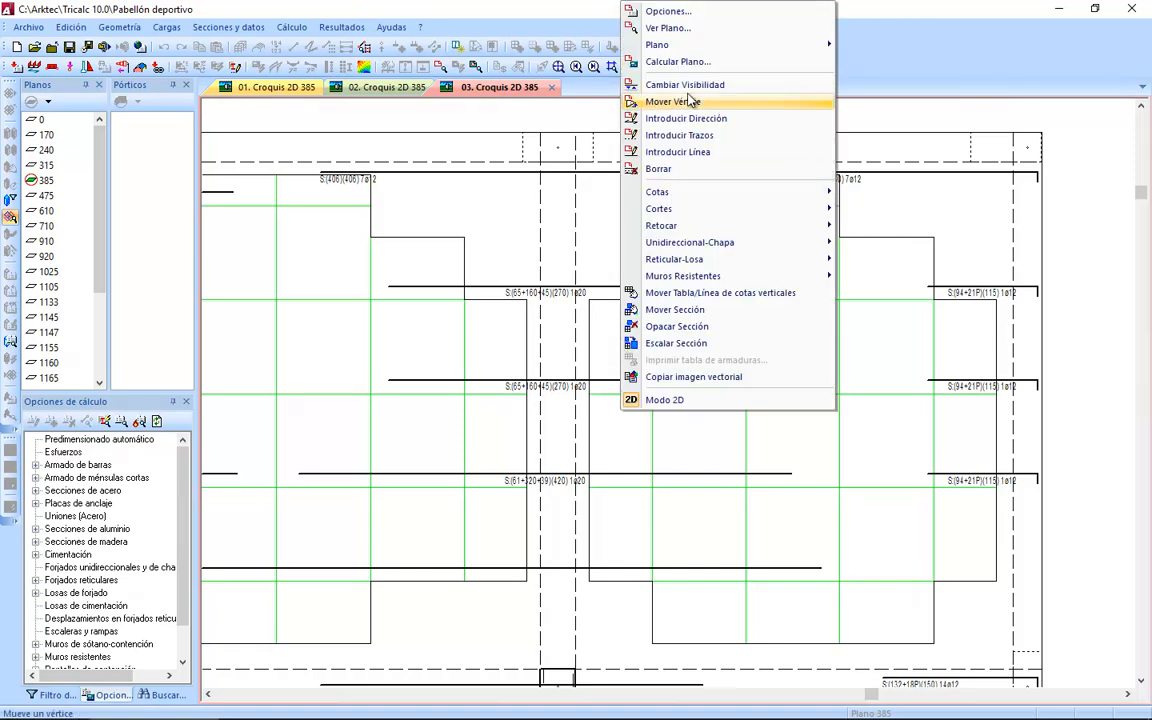
left_click(714, 13)
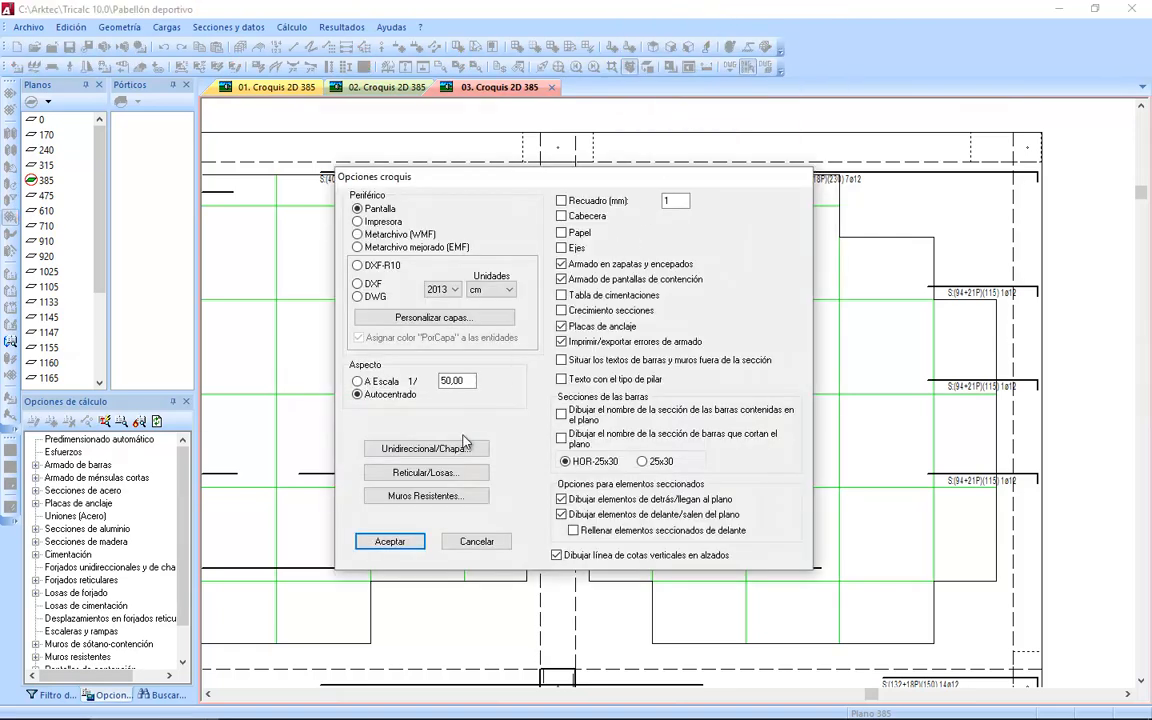
left_click(440, 472)
left_click(406, 280)
left_click(492, 280)
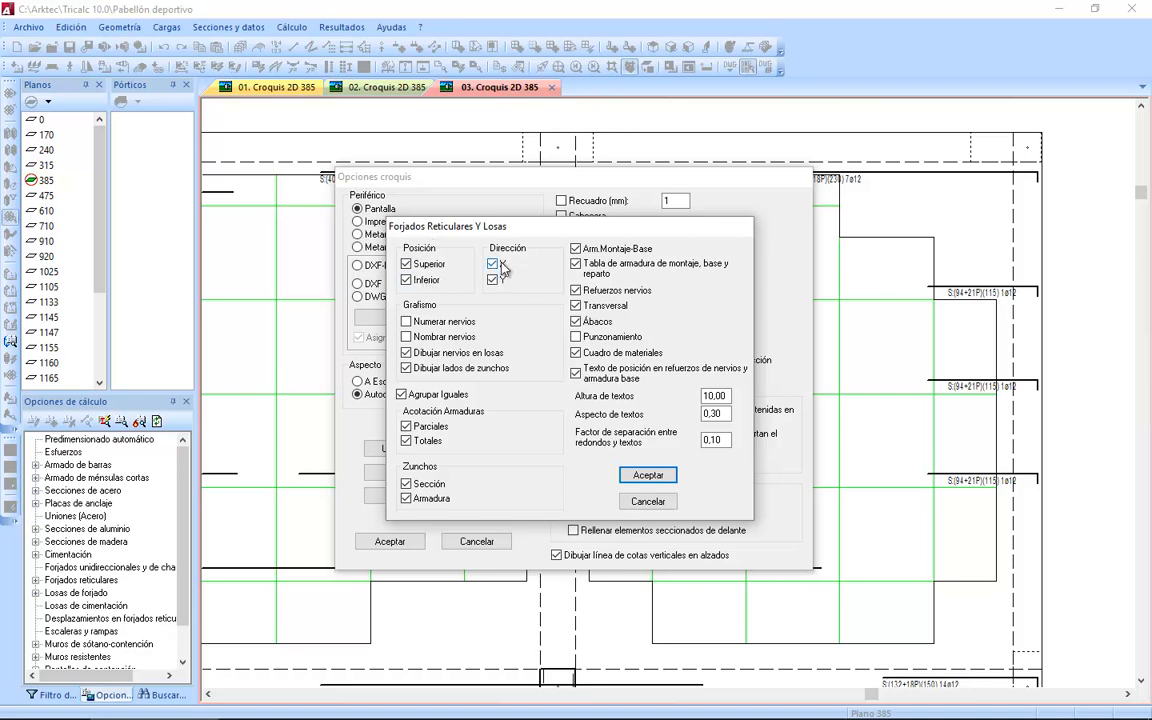
left_click(648, 475)
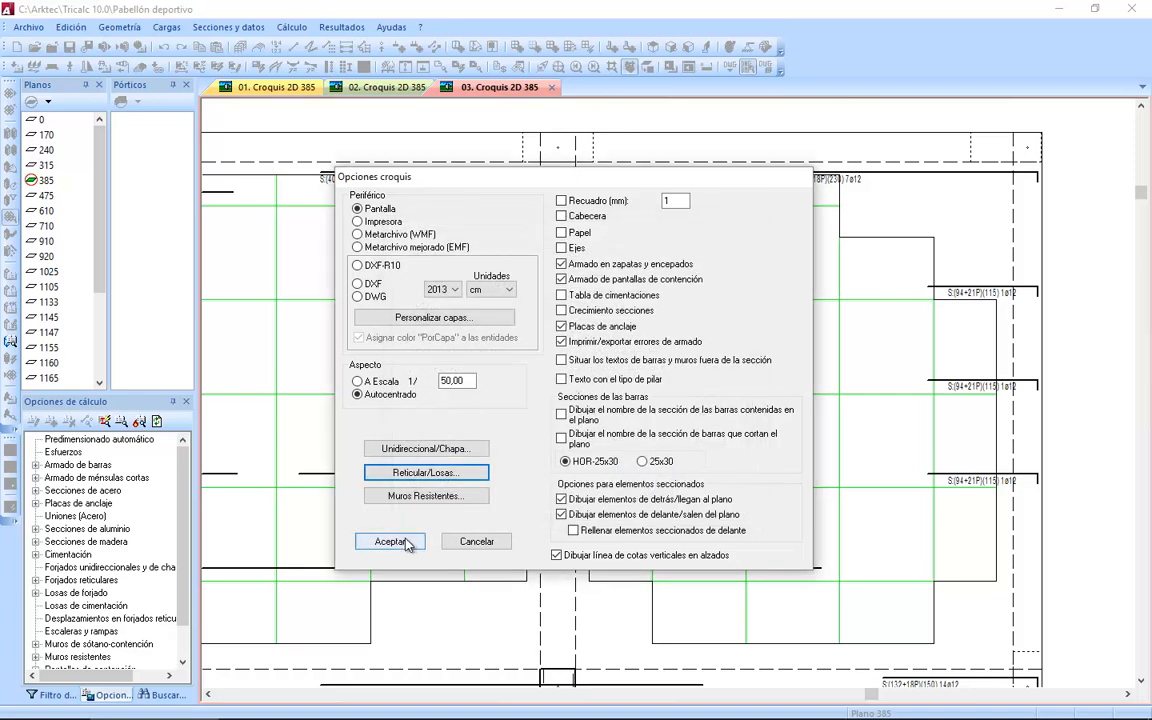
left_click(389, 541)
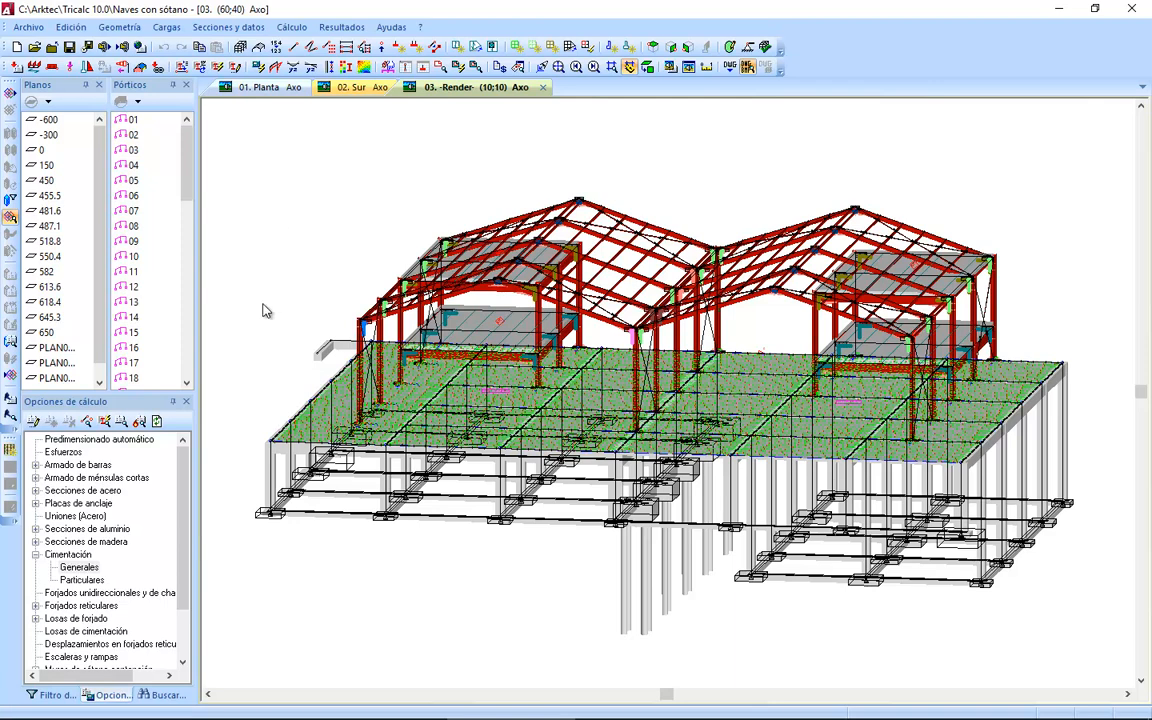
Review the footing settings in the general foundation options of the Naves con sótano model.
double_click(77, 567)
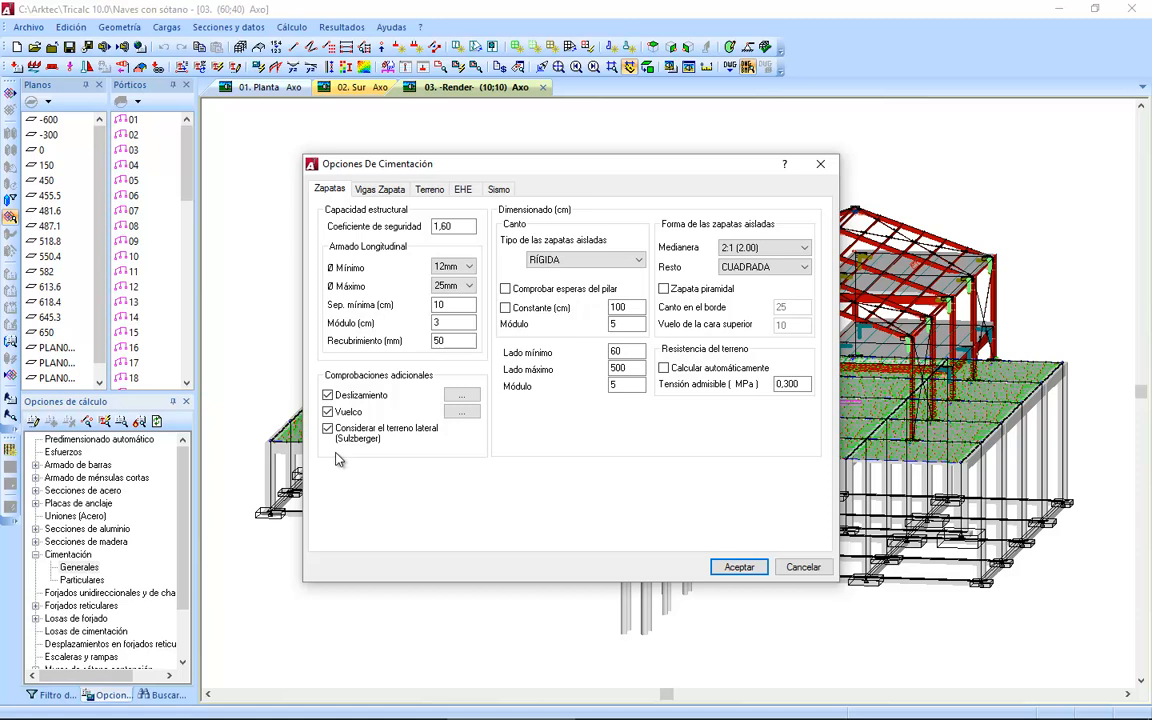
key("Escape")
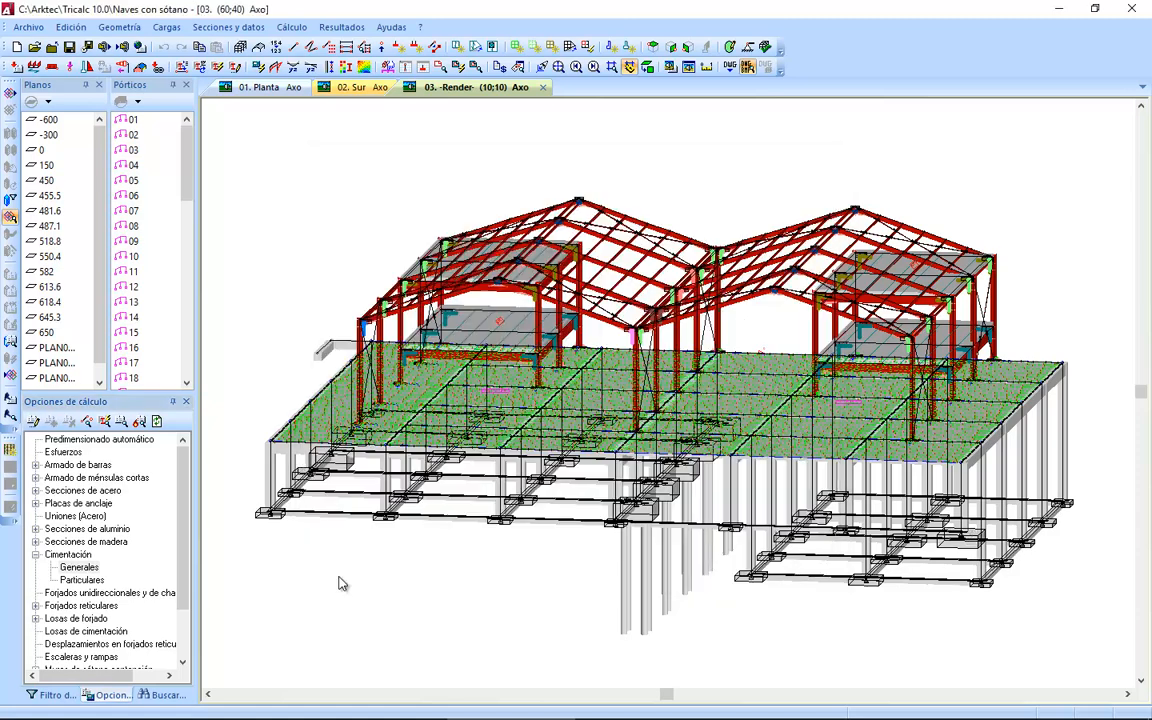
Isolate the foundation plane -300 and examine its footings, tie beams and pile caps from a higher angle.
left_click(653, 48)
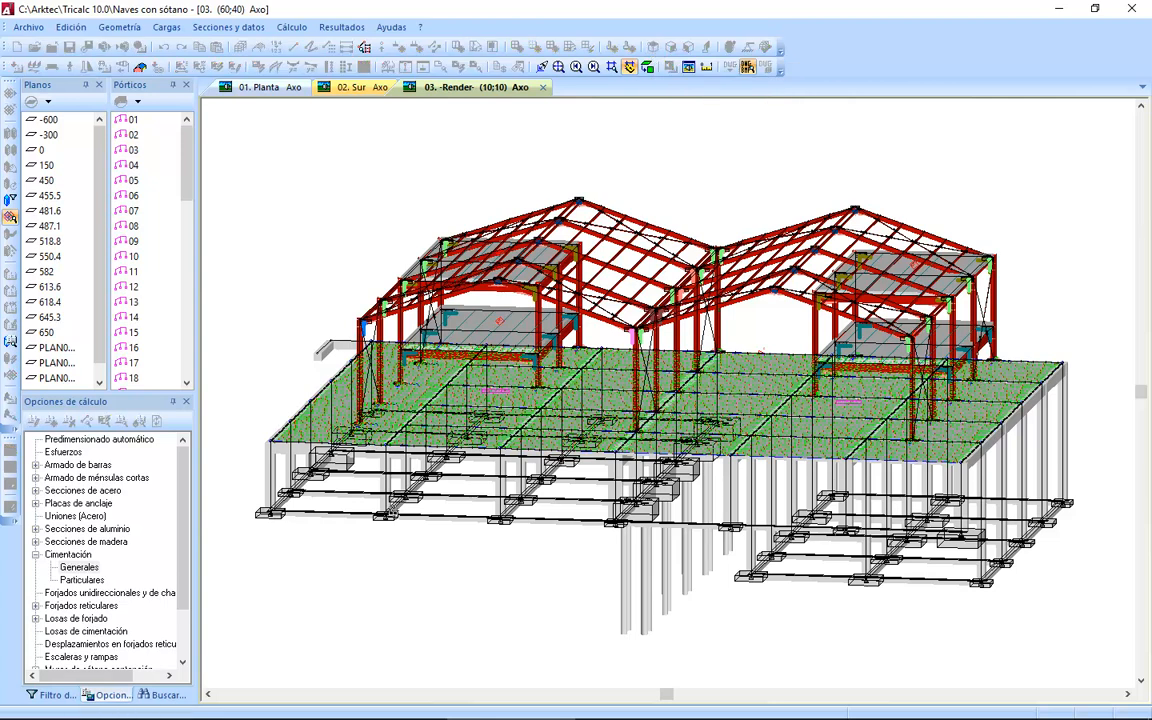
left_click(388, 516)
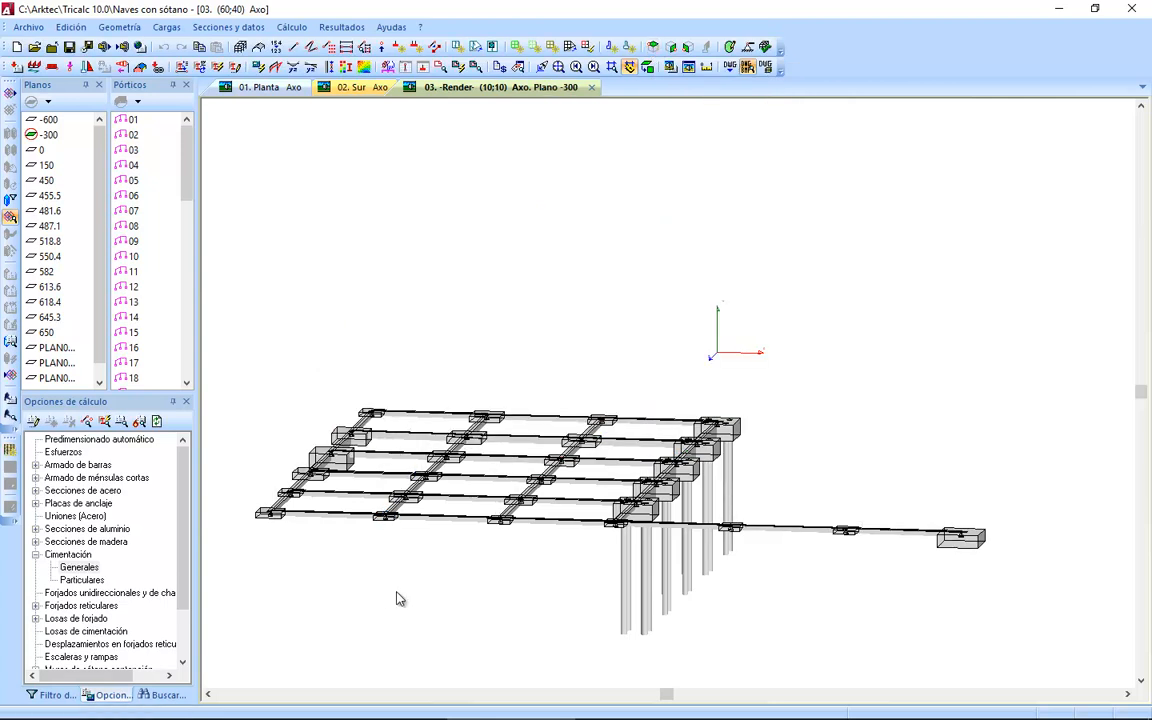
middle_click_drag(514, 586, 484, 607)
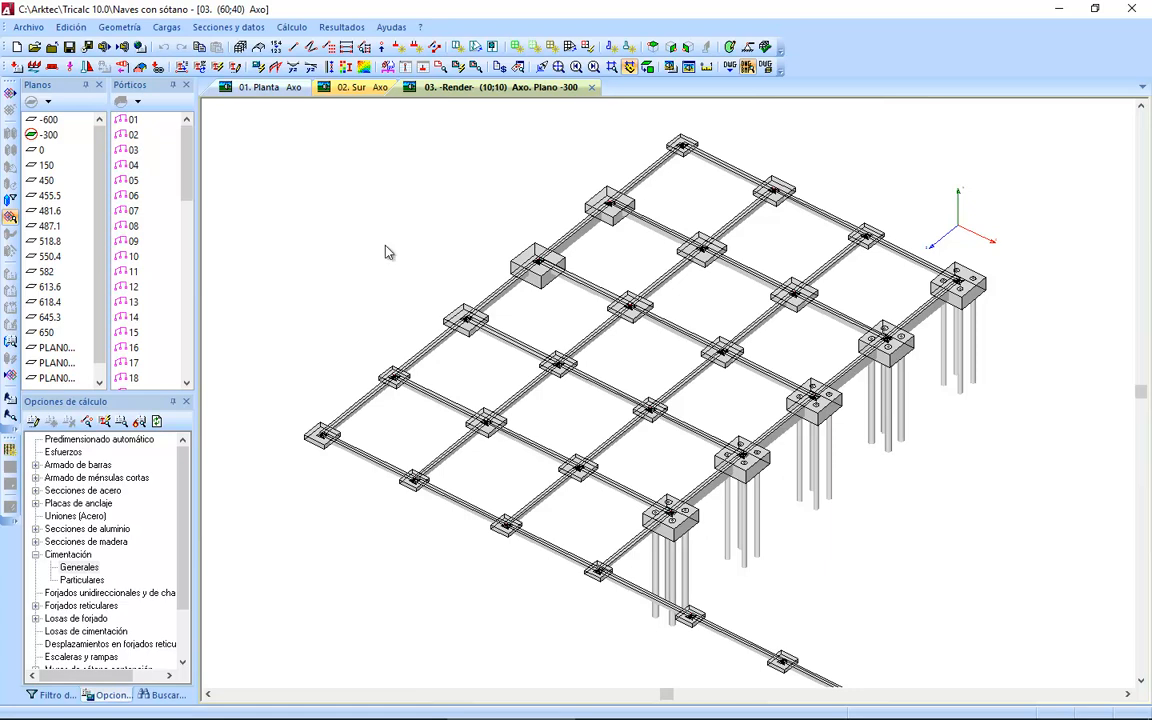
Draw the reinforcement table of the simple footings and inspect the footing details in its upper-right area.
left_click(343, 27)
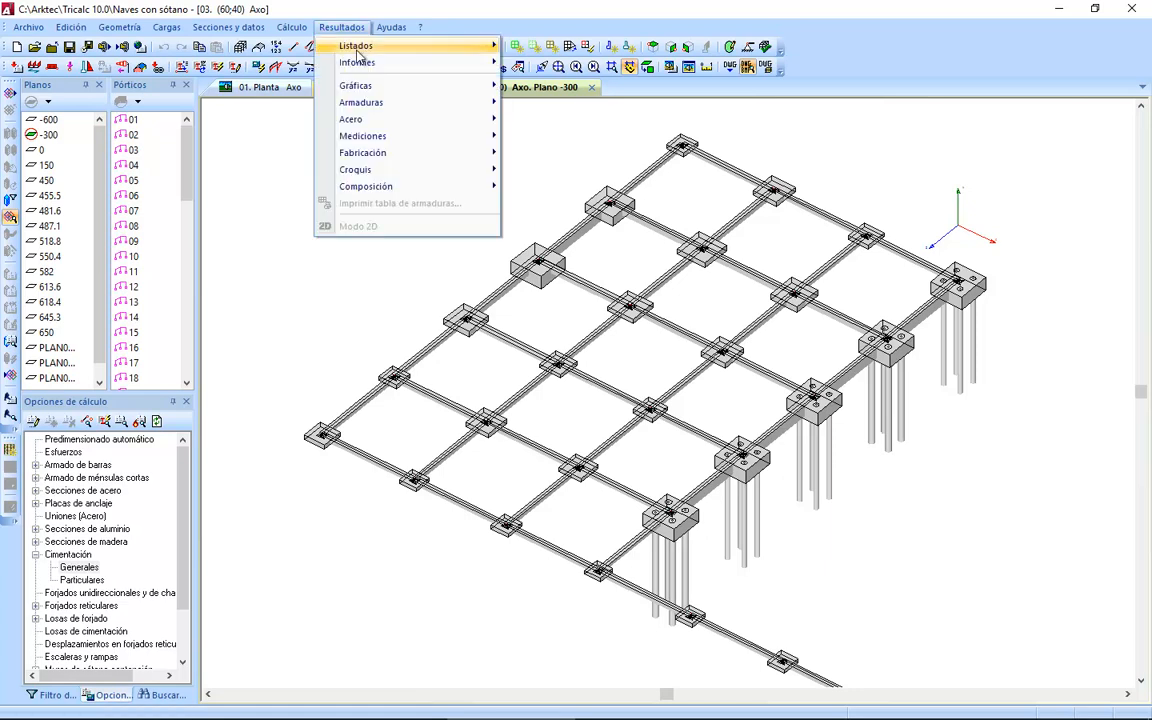
mouse_move(380, 104)
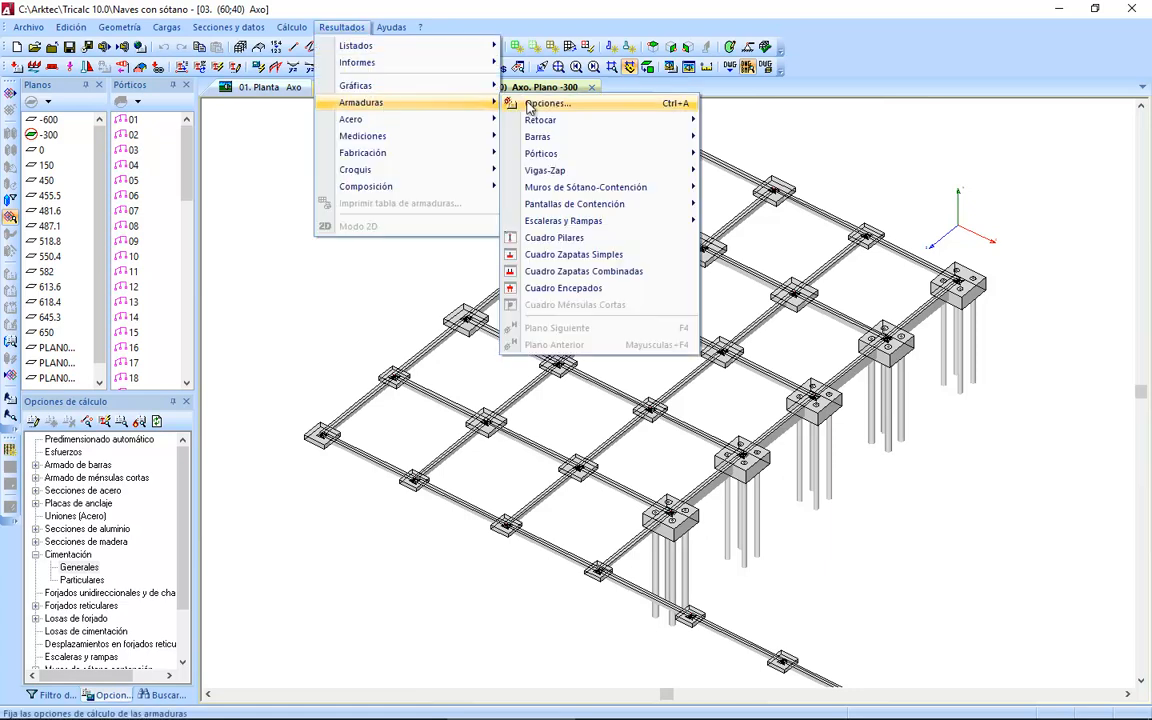
left_click(613, 255)
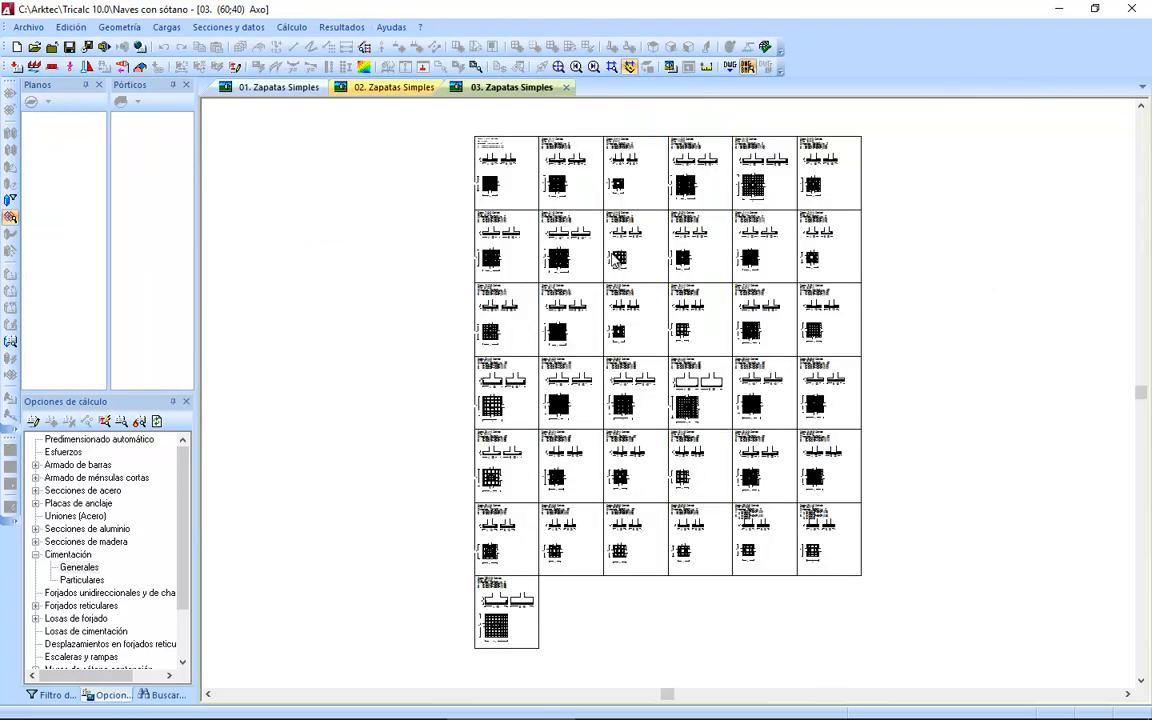
key("z")
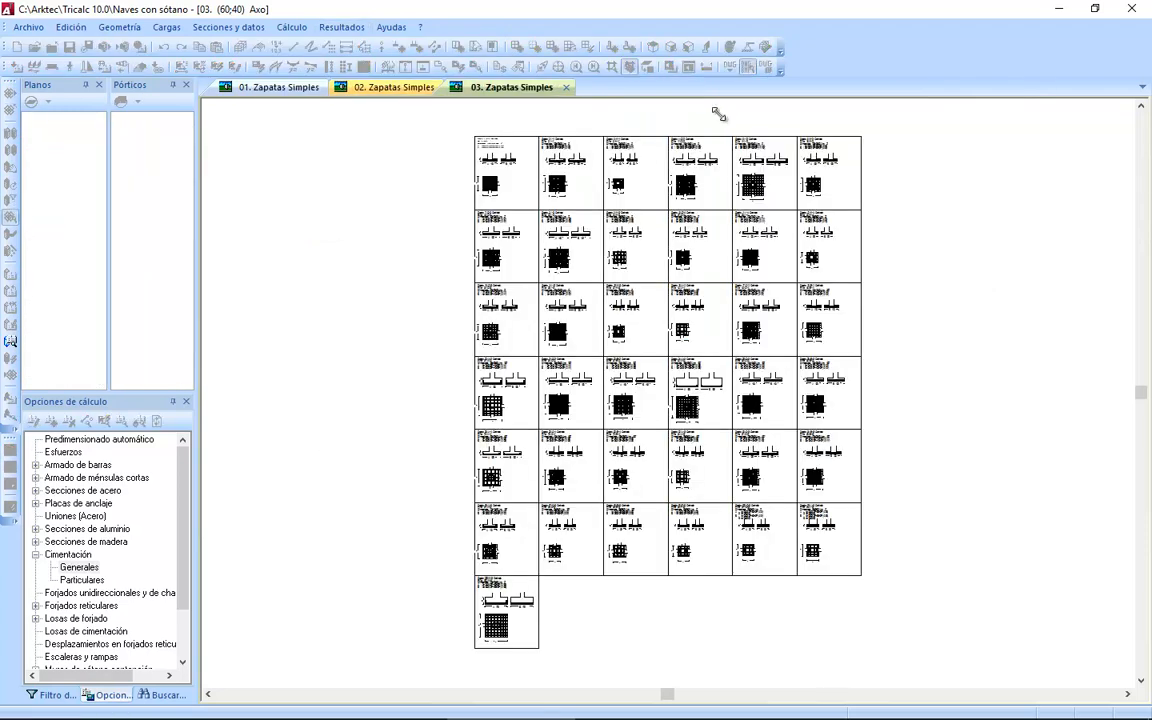
left_click_drag(655, 119, 866, 228)
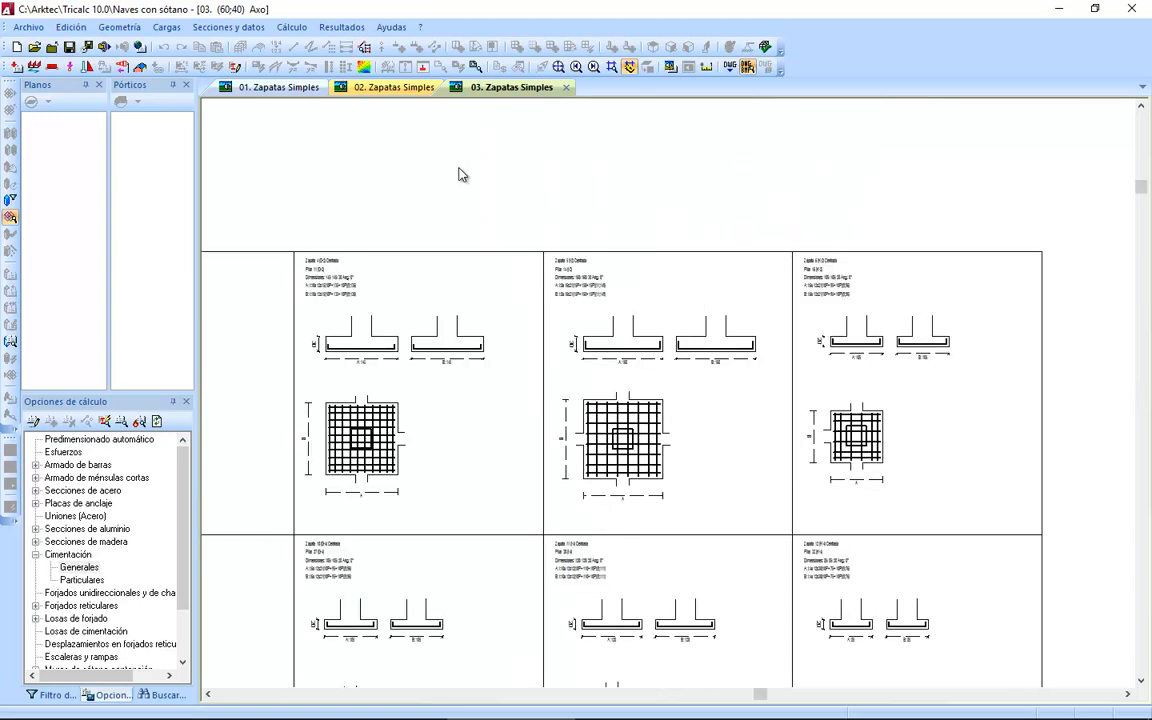
Retouch simple footing 5 and set its dimensions to A 200, B 100 and H 50 cm.
left_click(341, 27)
mouse_move(360, 102)
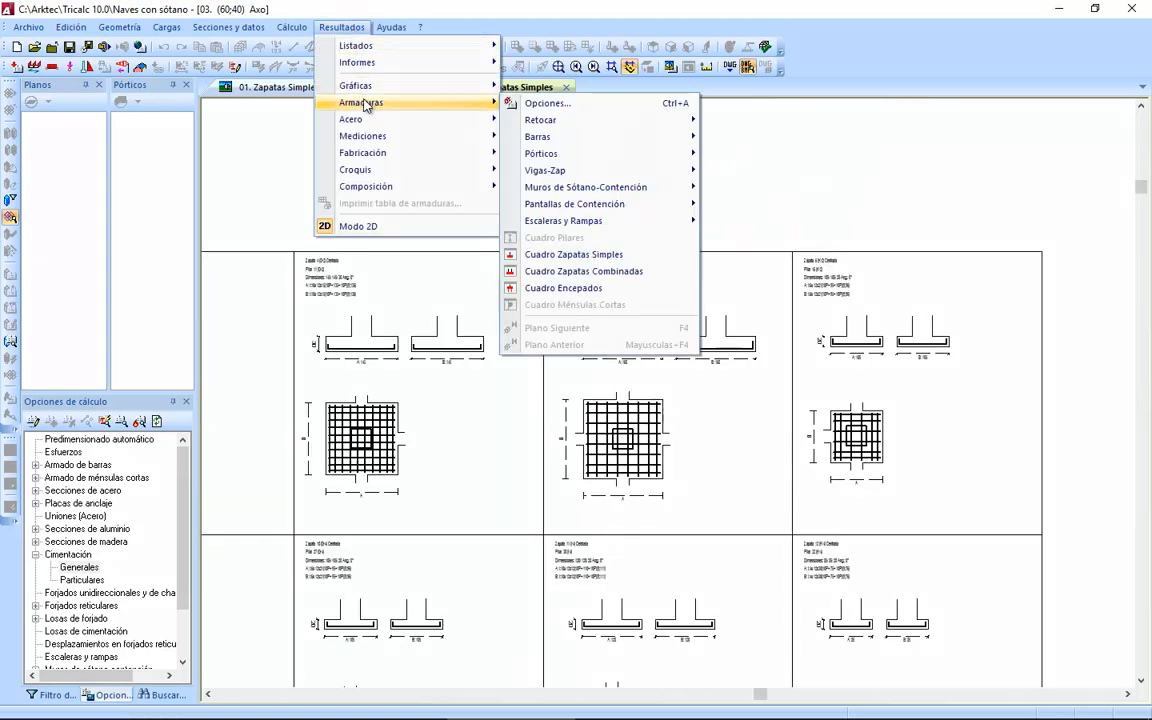
mouse_move(575, 120)
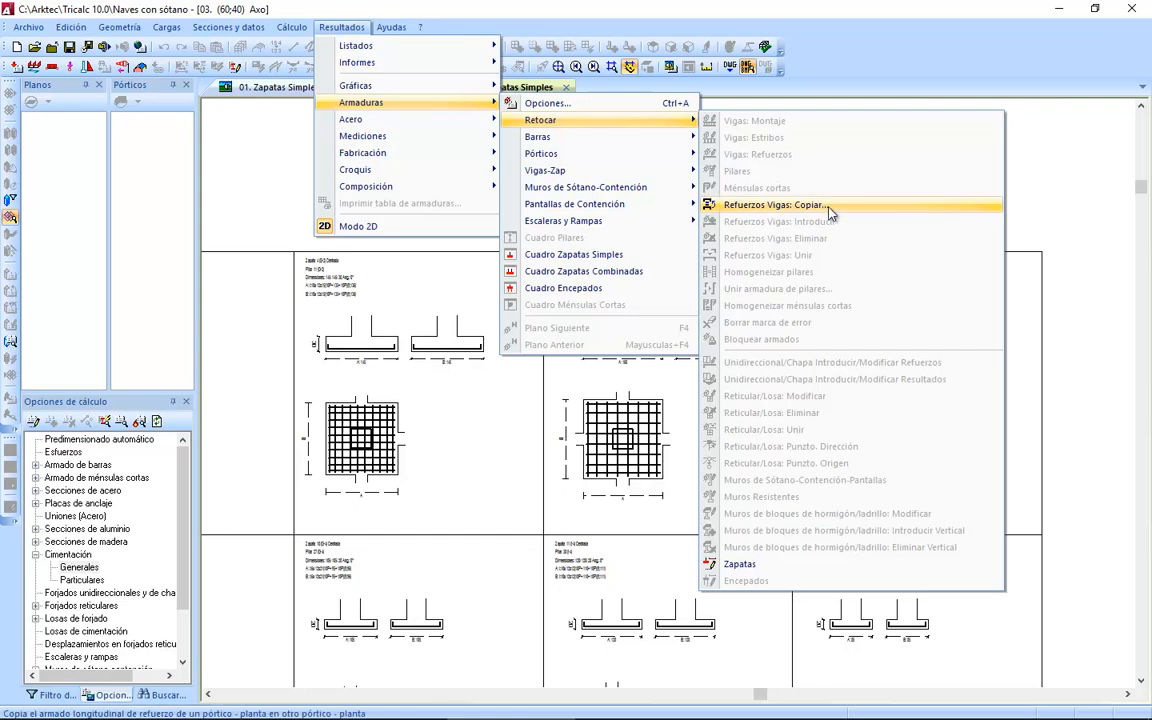
left_click(743, 566)
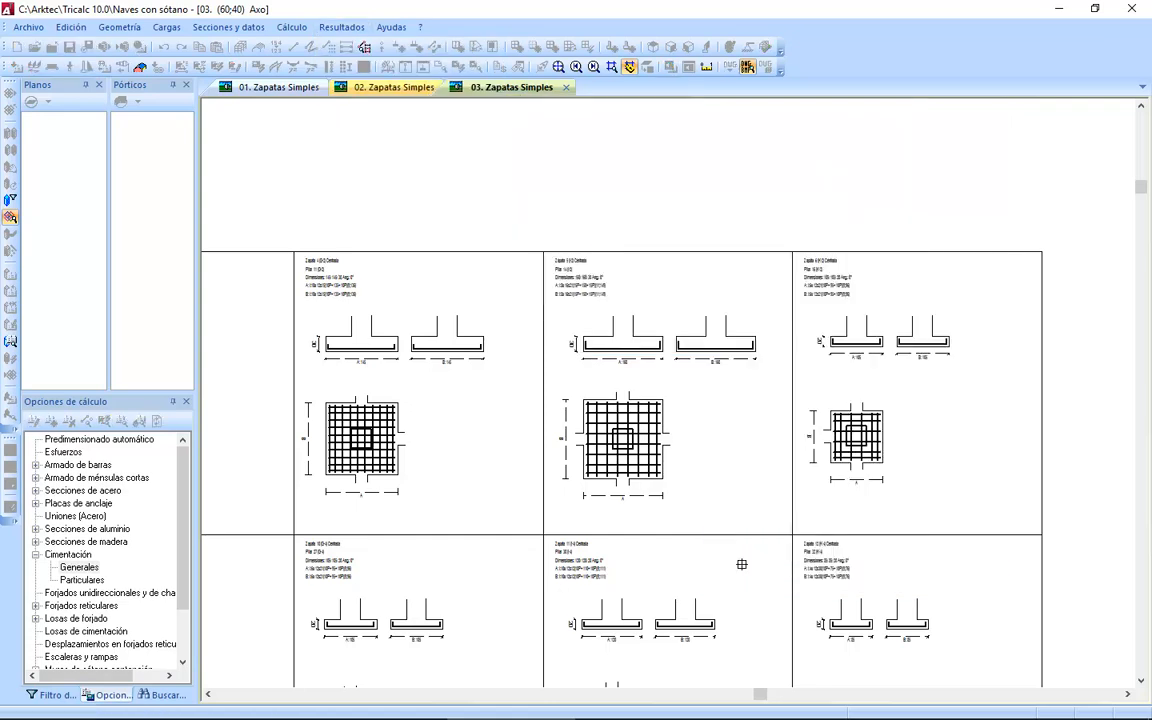
left_click(642, 437)
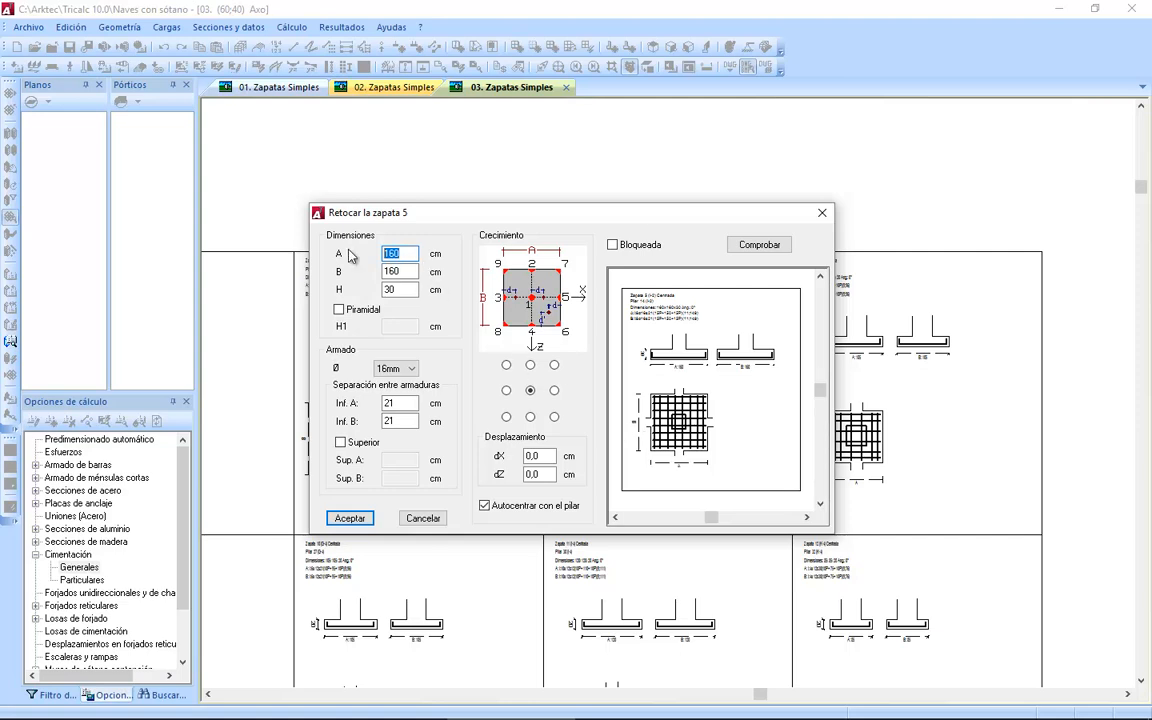
type("200")
key("Tab")
type("1")
key("Tab")
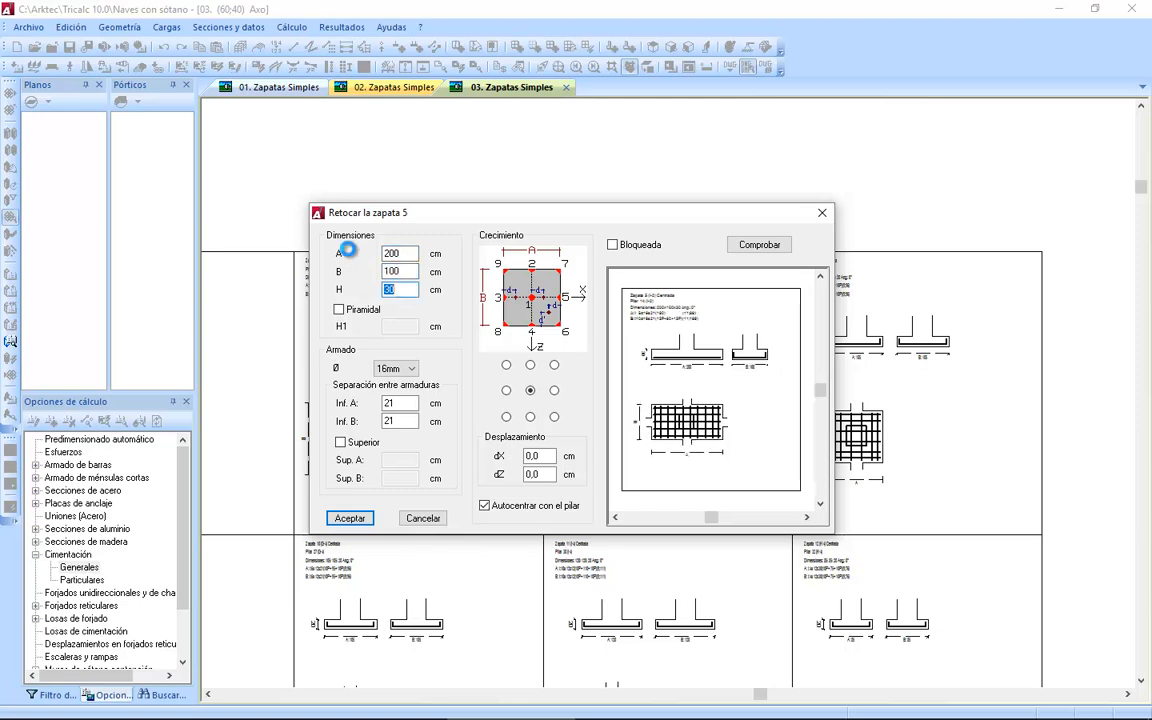
type("50")
key("Tab")
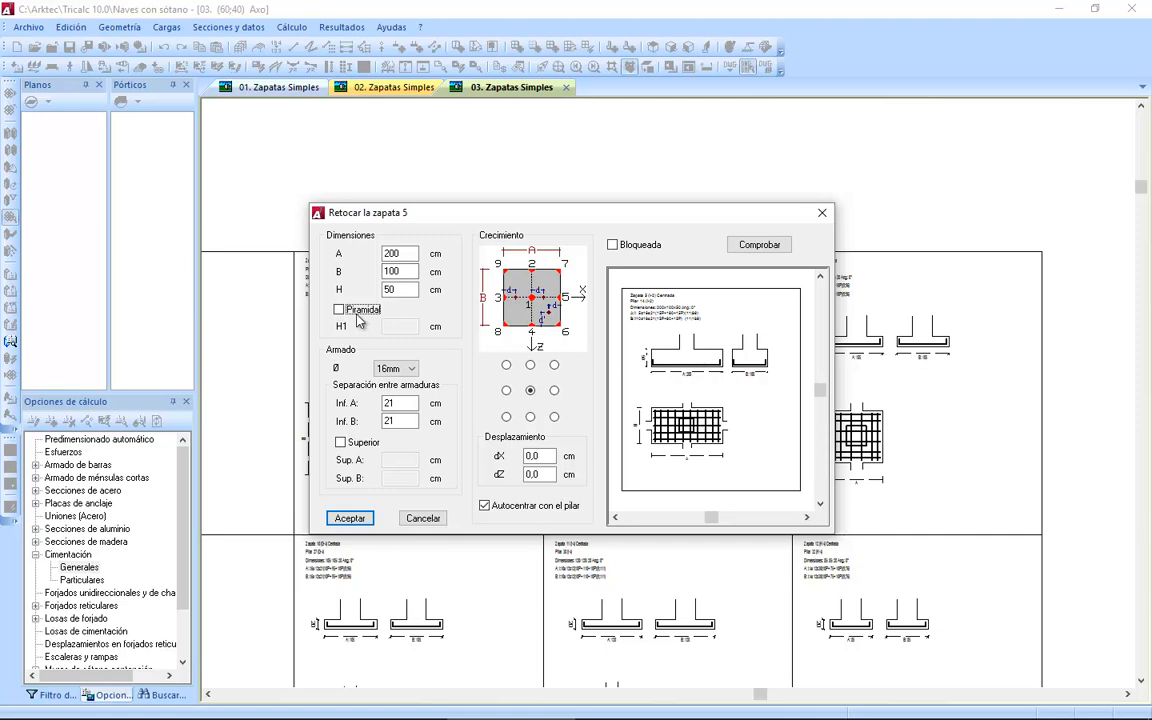
Try the pyramidal shape on footing 5 and return it to a non-pyramidal footing.
key("space")
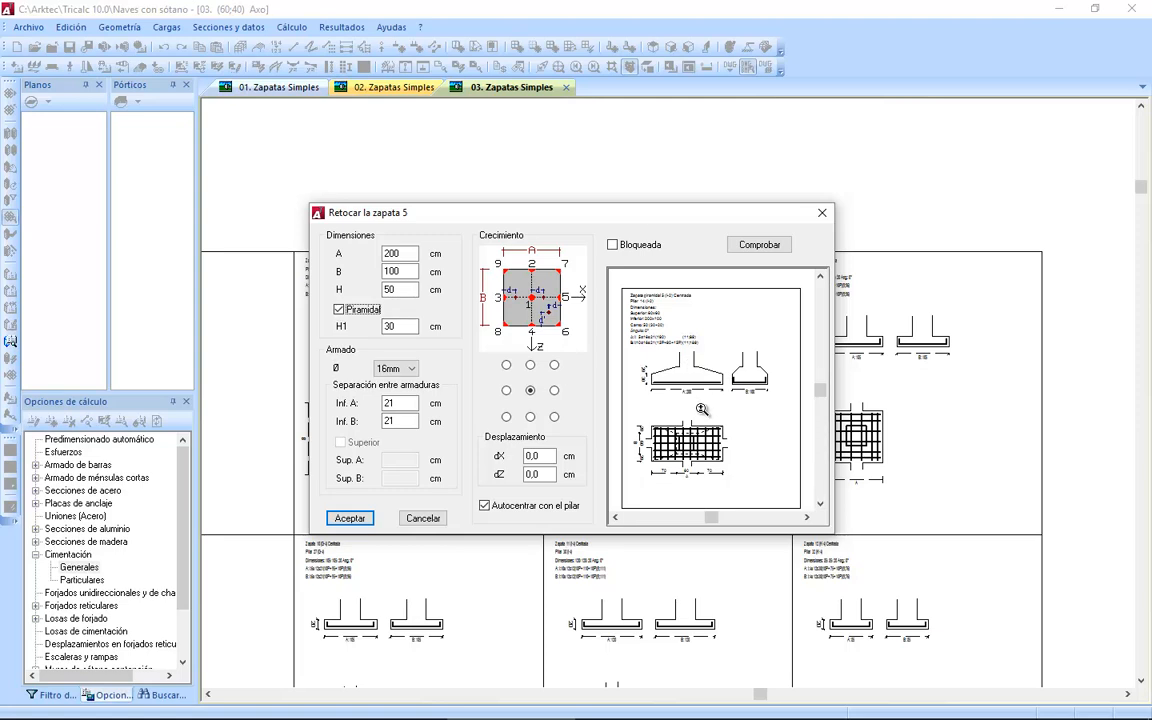
left_click(369, 318)
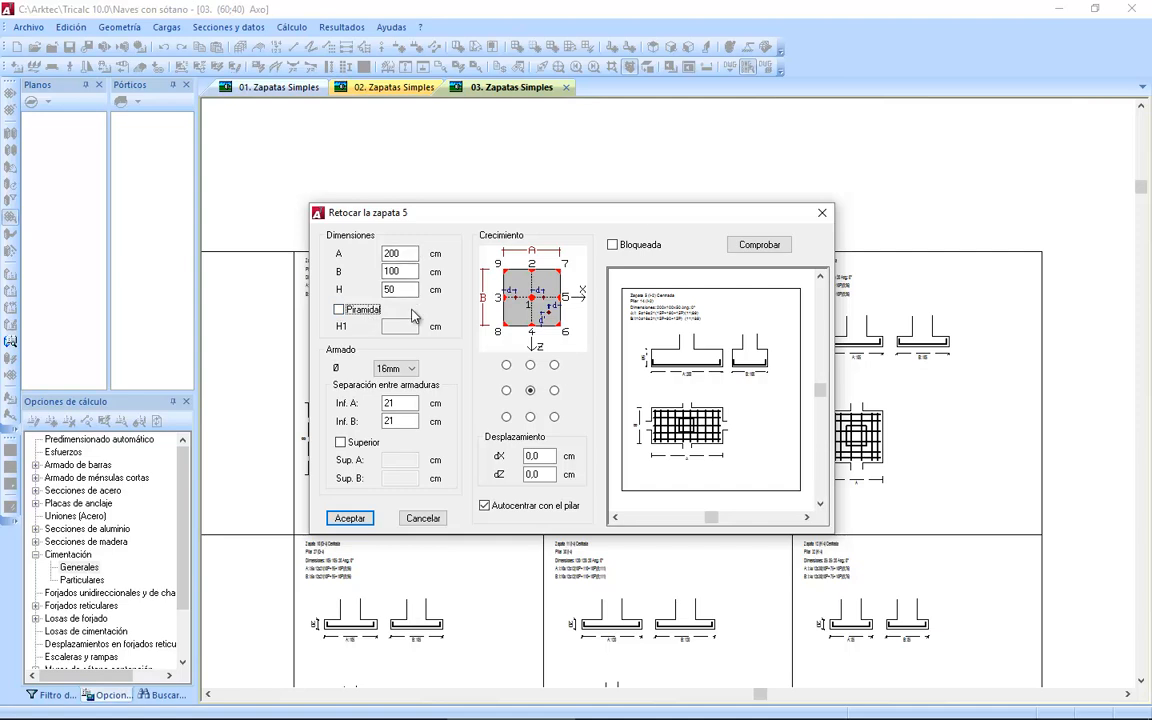
Check footing 5, set its dimension B to 160 cm and check it again.
left_click(759, 245)
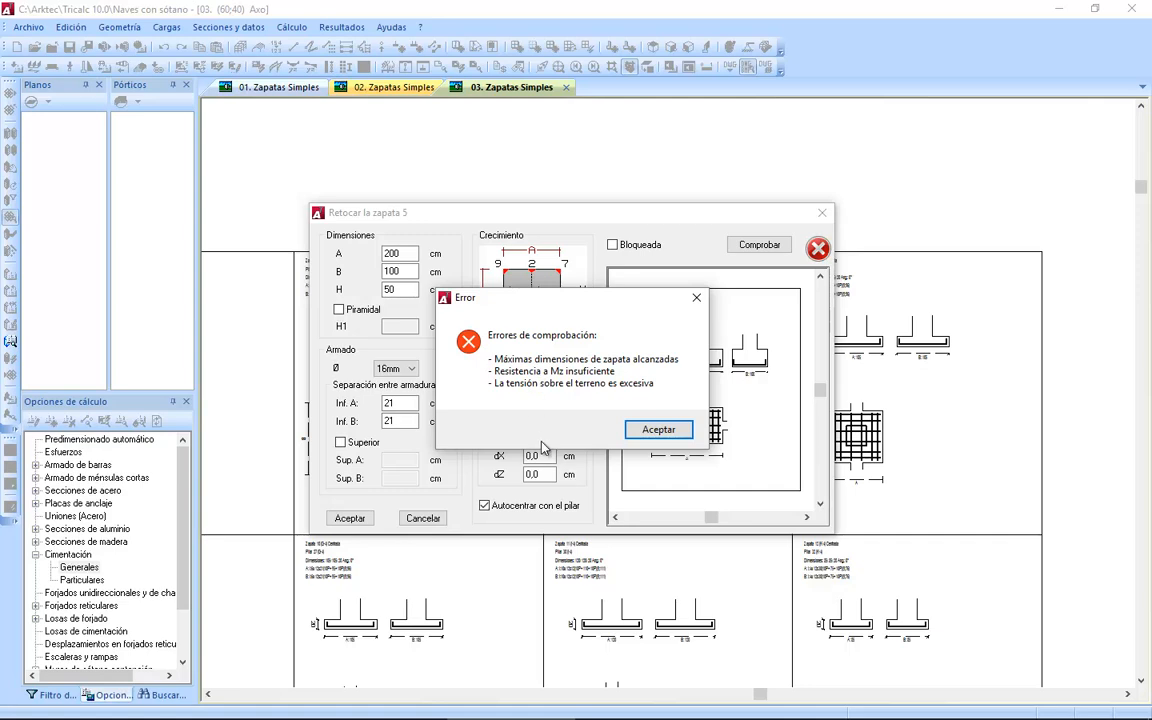
left_click(658, 430)
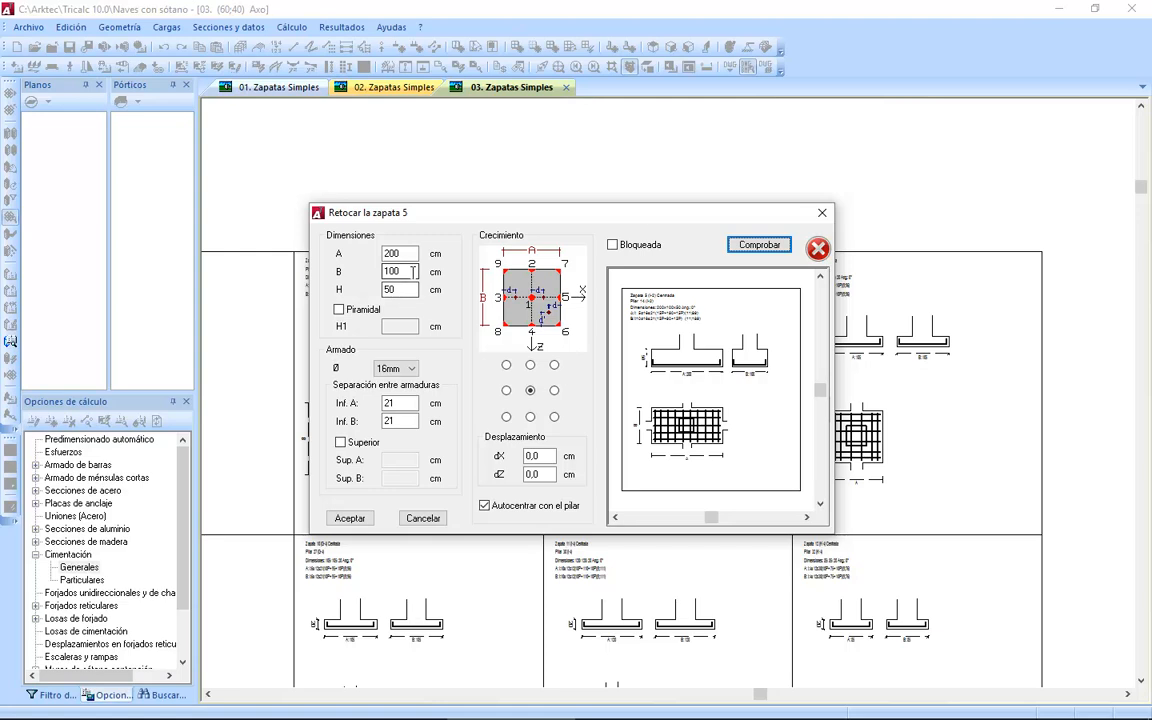
type("160")
left_click(755, 247)
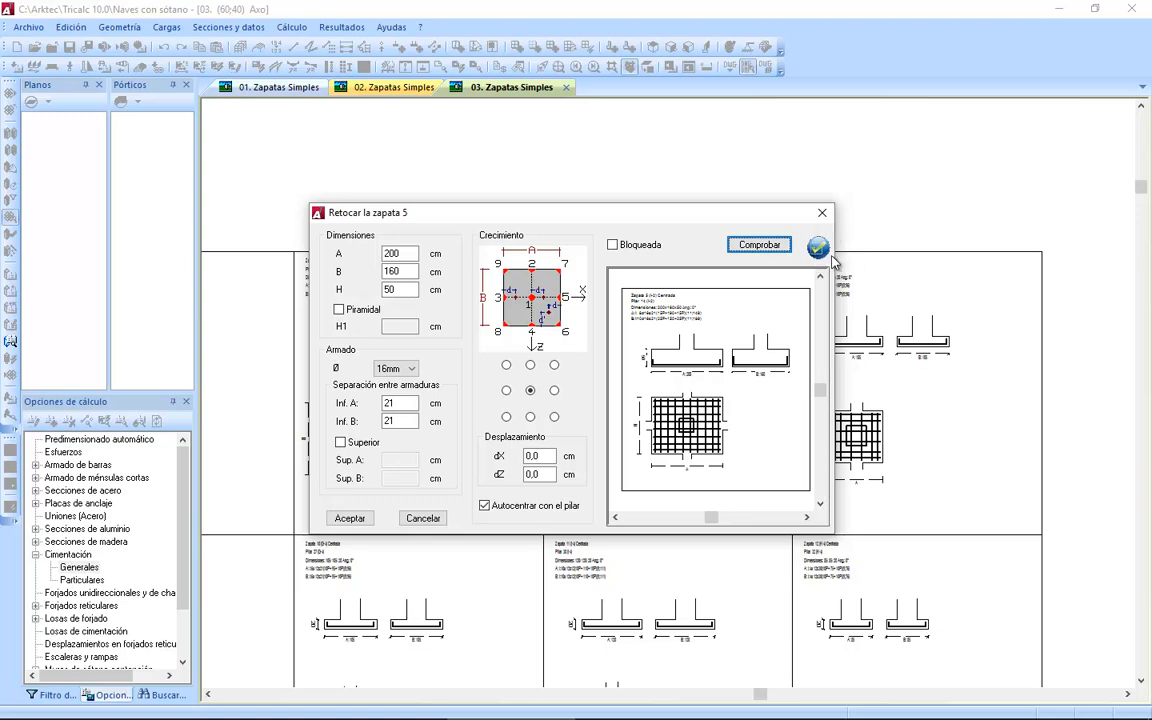
Try 12 mm bars with 30 cm spacing for Inf. A and Inf. B and check the footing.
left_click(392, 368)
left_click(392, 388)
double_click(407, 401)
type("30")
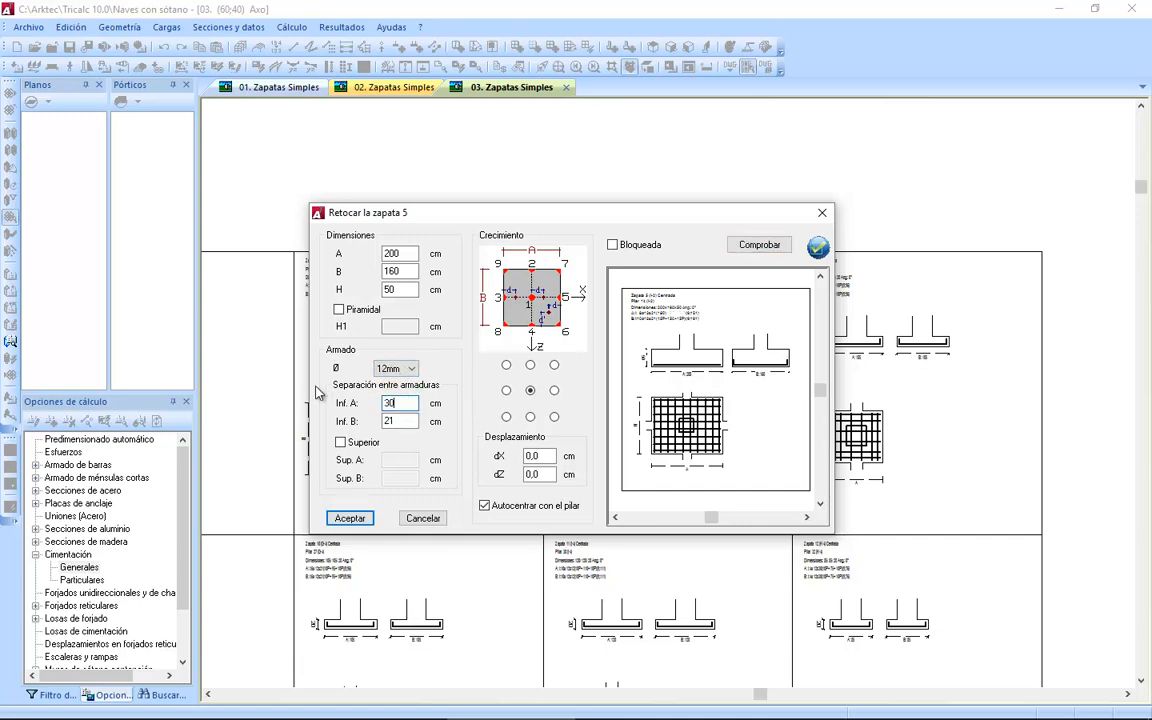
key("Tab")
type("3")
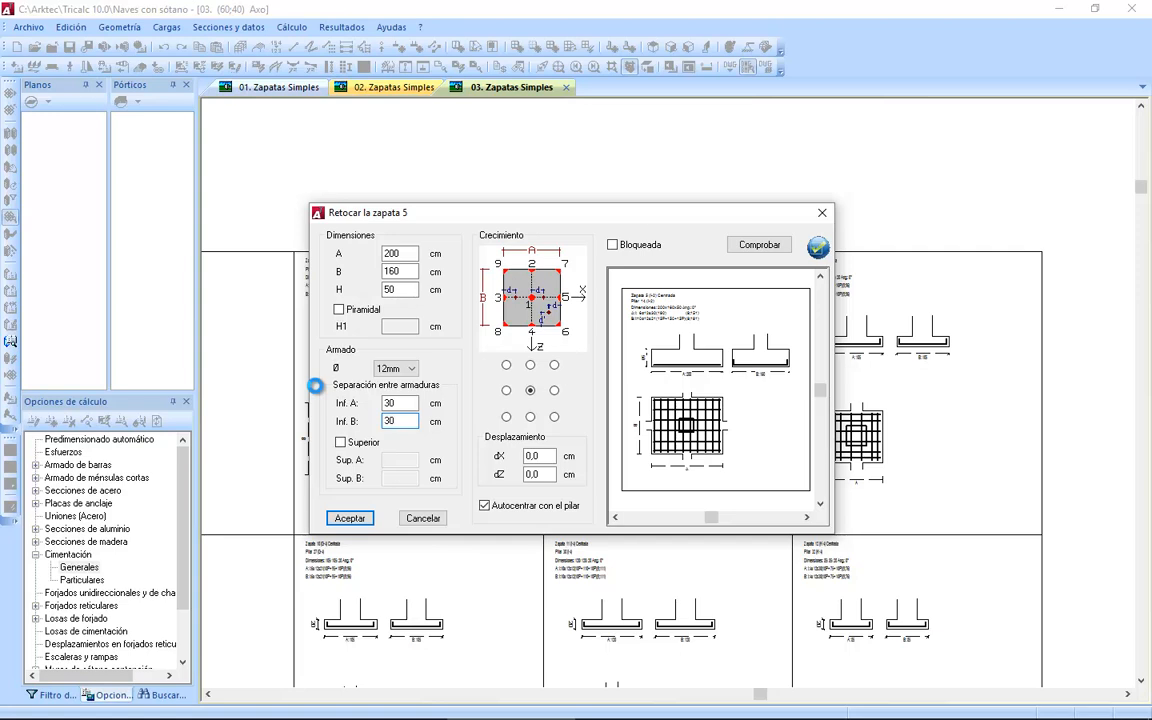
key("Tab")
left_click(765, 249)
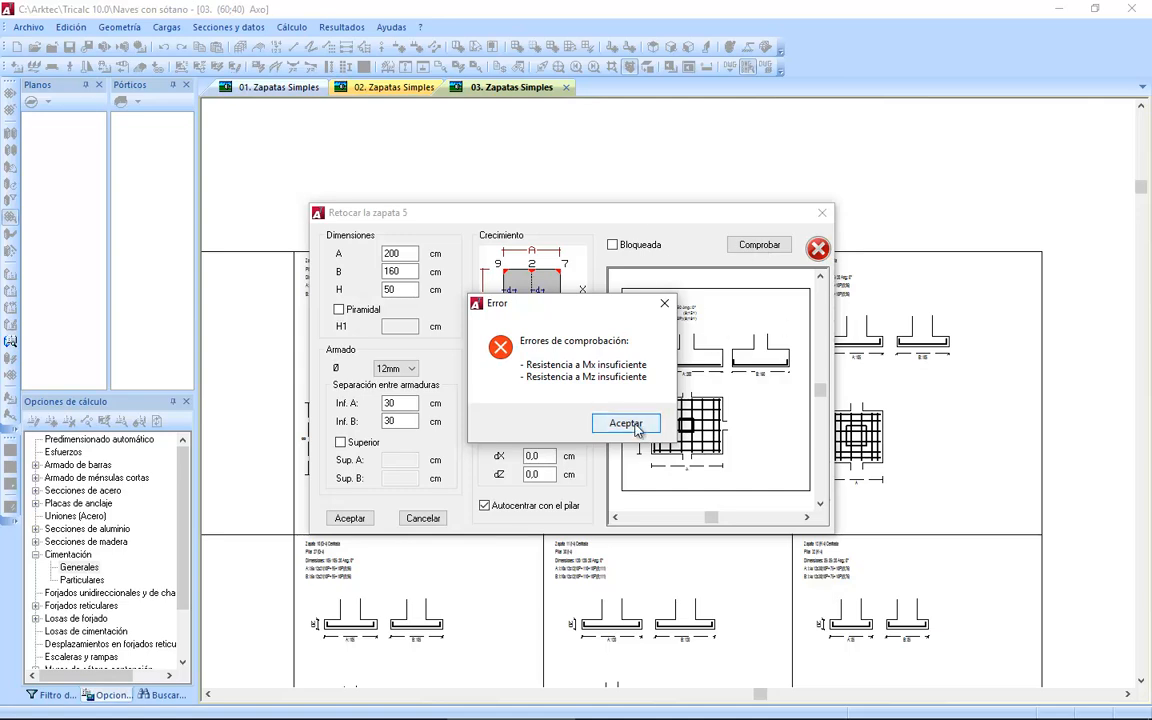
left_click(635, 427)
Set the footing's Inf. A and Inf. B reinforcement spacing to 20 cm and check it.
type("20")
key("Tab")
type("20")
left_click(761, 247)
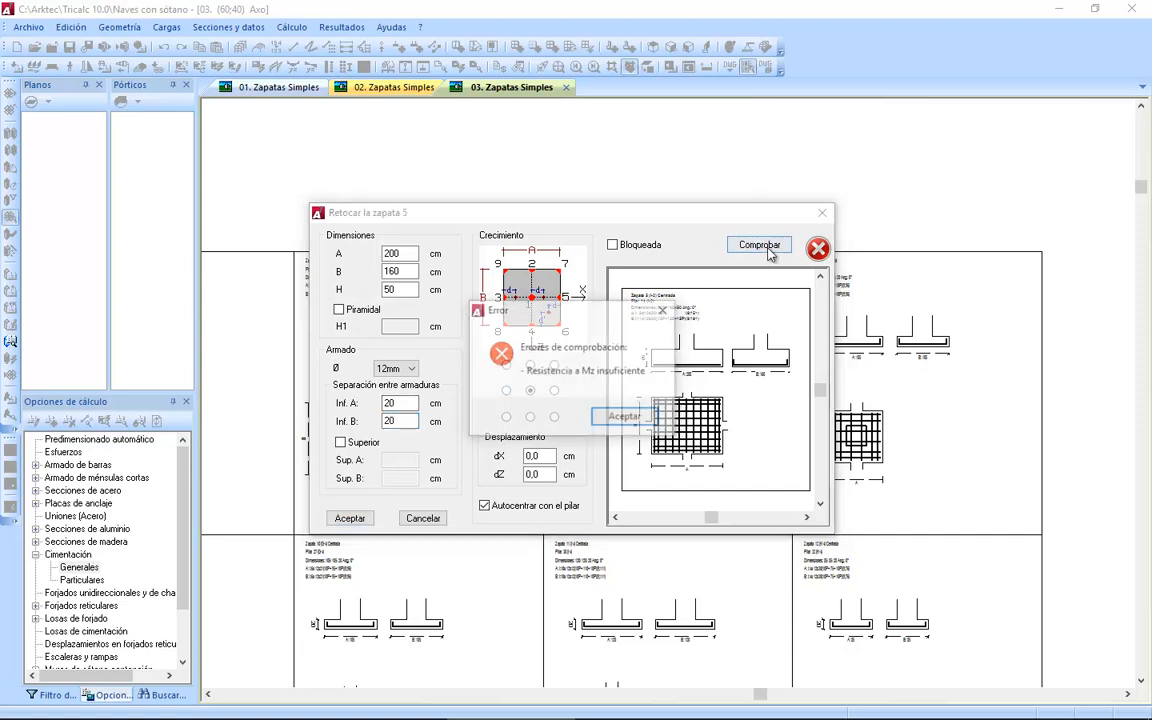
left_click(621, 414)
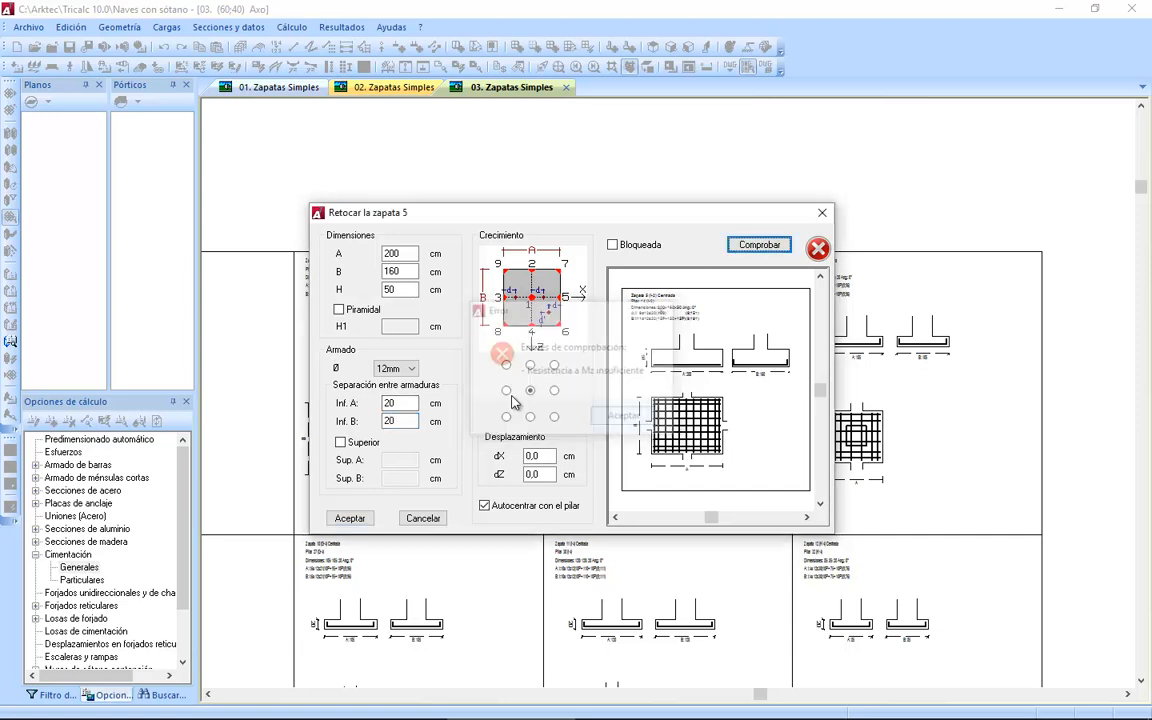
Set the footing's bar diameter to 16 mm and check the design again.
left_click(393, 368)
left_click(390, 393)
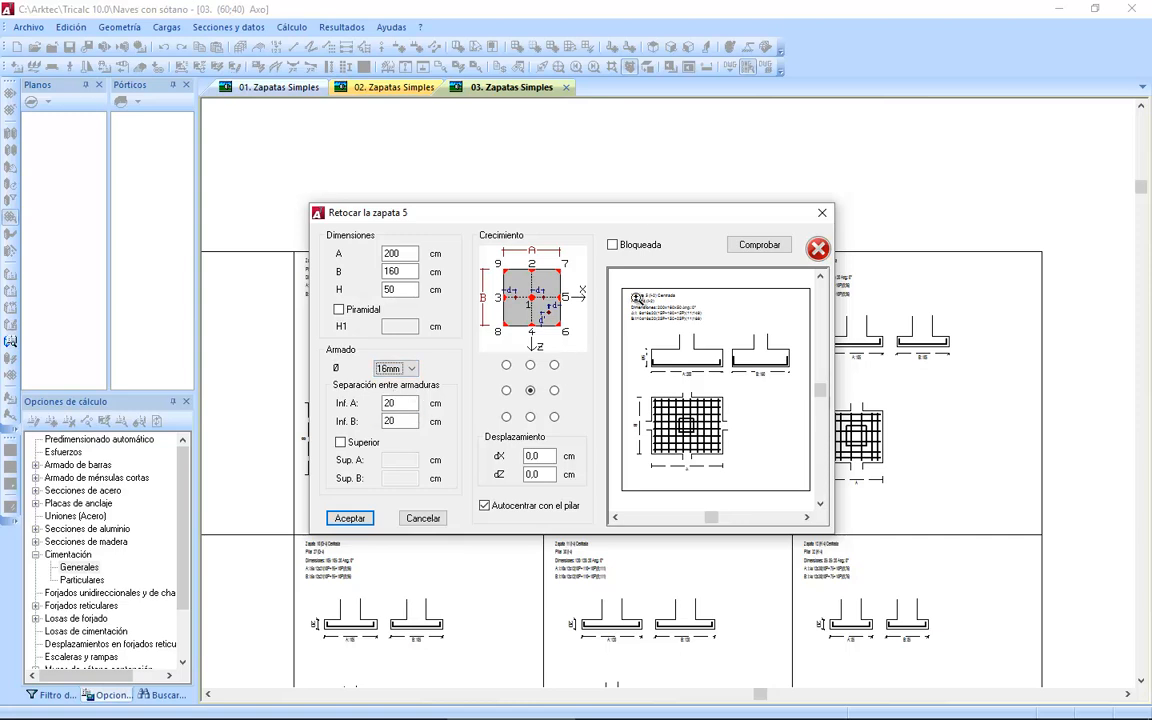
left_click(756, 248)
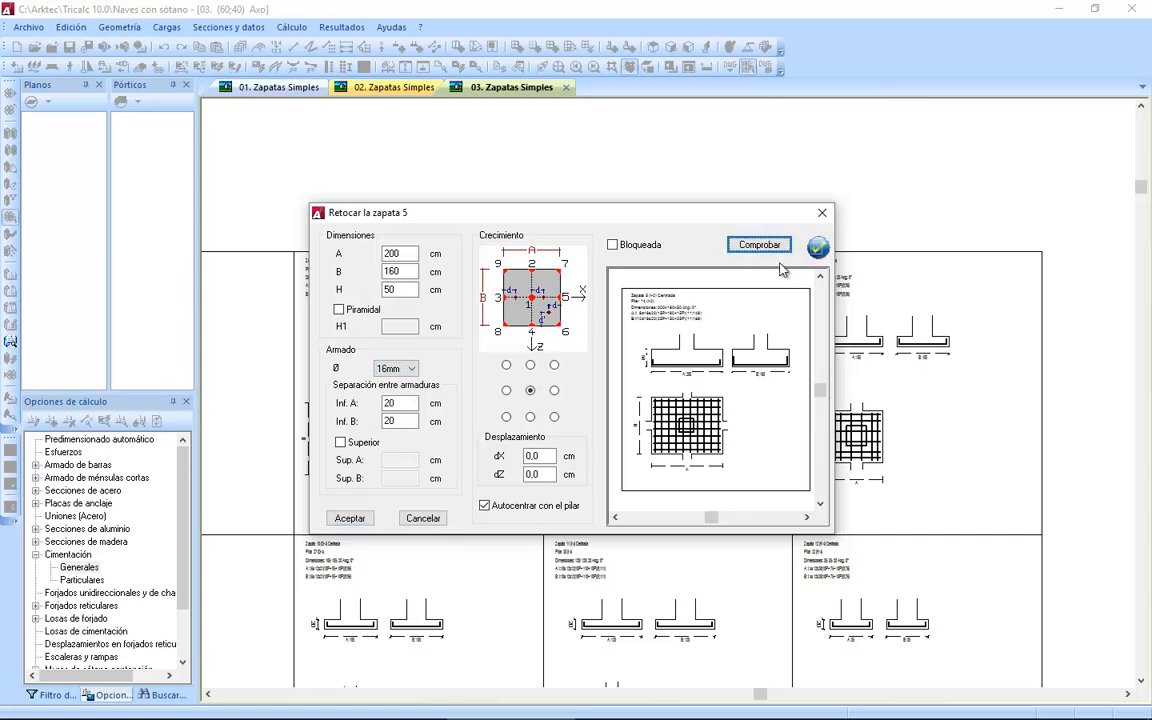
Lock footing 5 and accept its retouched dimensions and reinforcement.
left_click(406, 273)
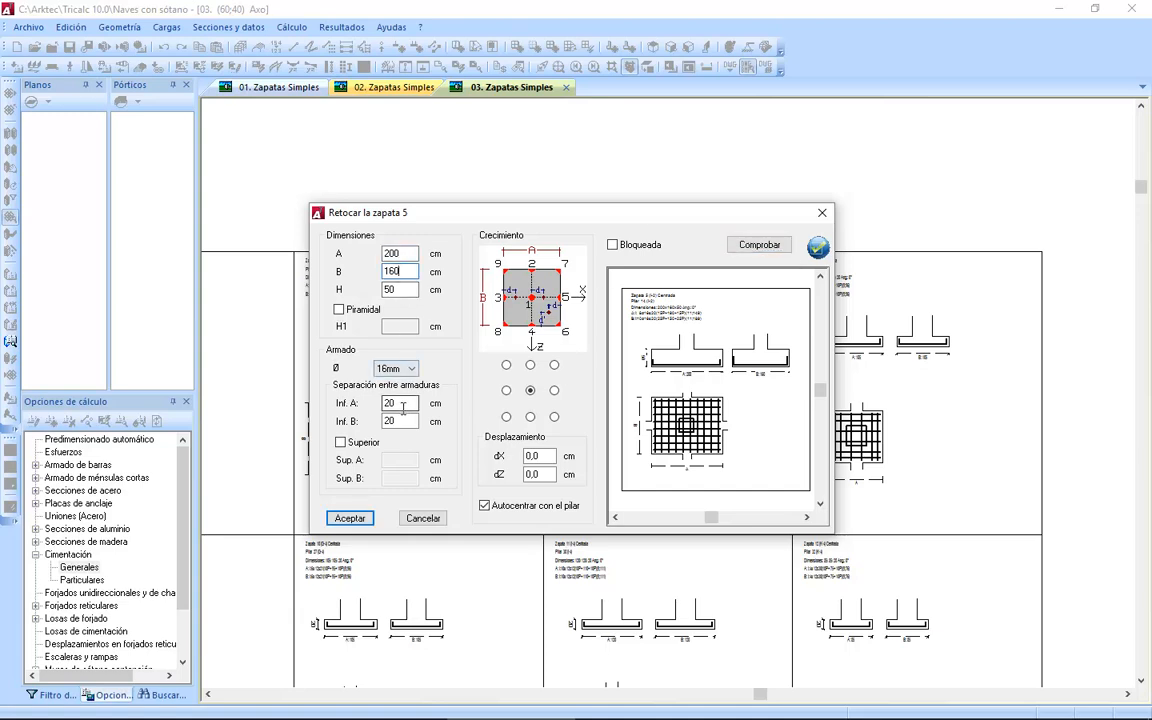
left_click(613, 246)
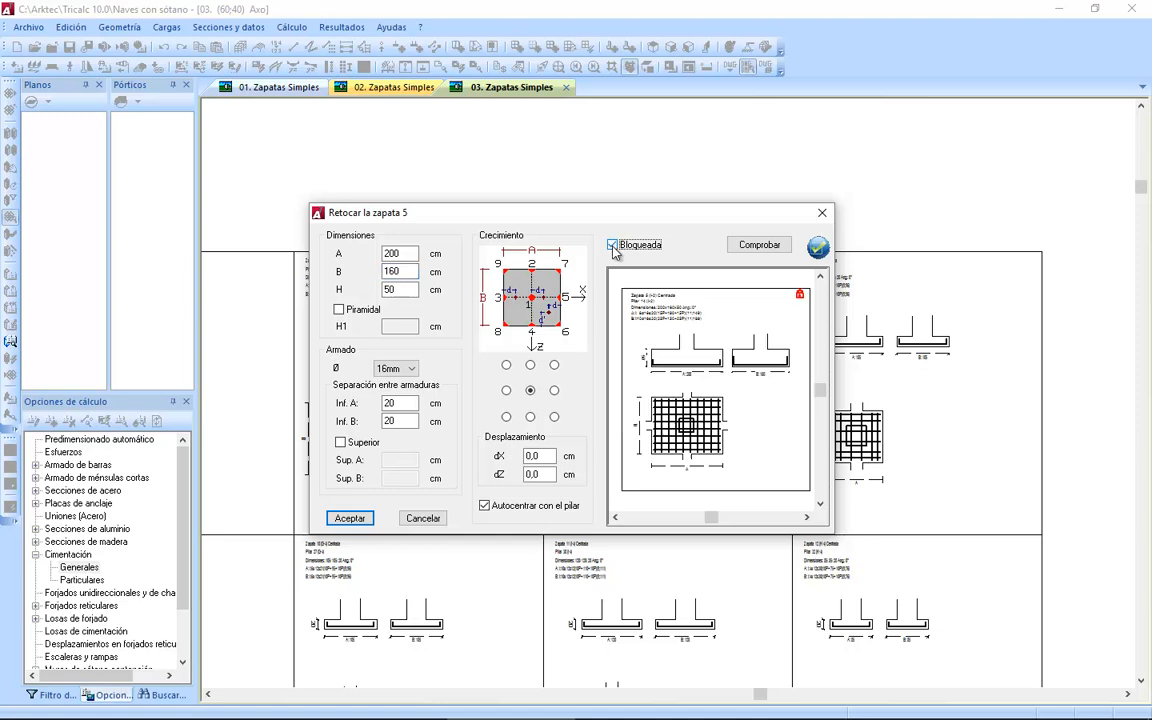
left_click(345, 517)
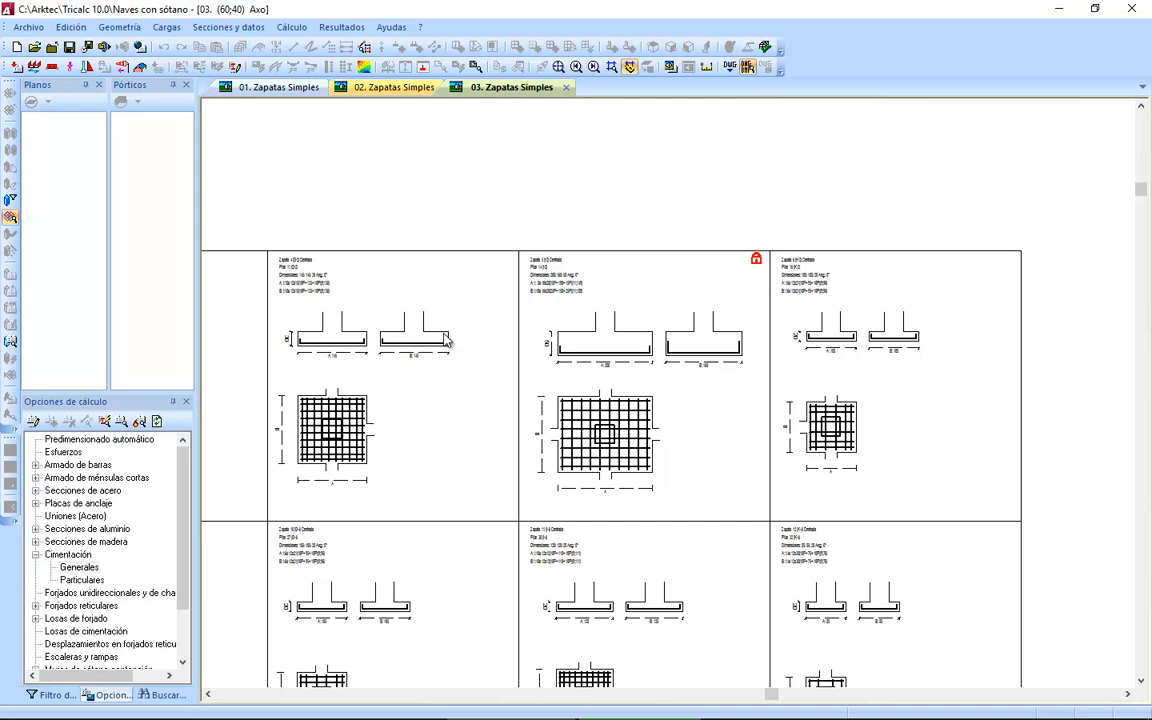
Draw the reinforcement table of the pile caps and inspect the second cap's pile and reinforcement details.
left_click(349, 28)
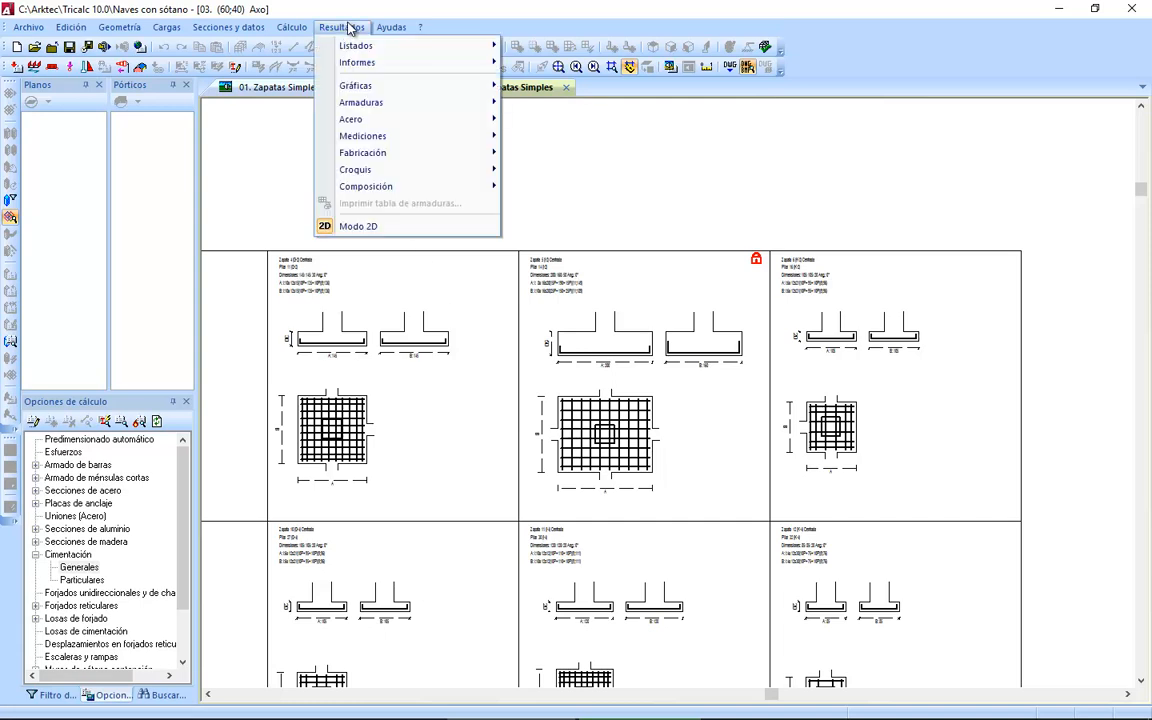
mouse_move(450, 103)
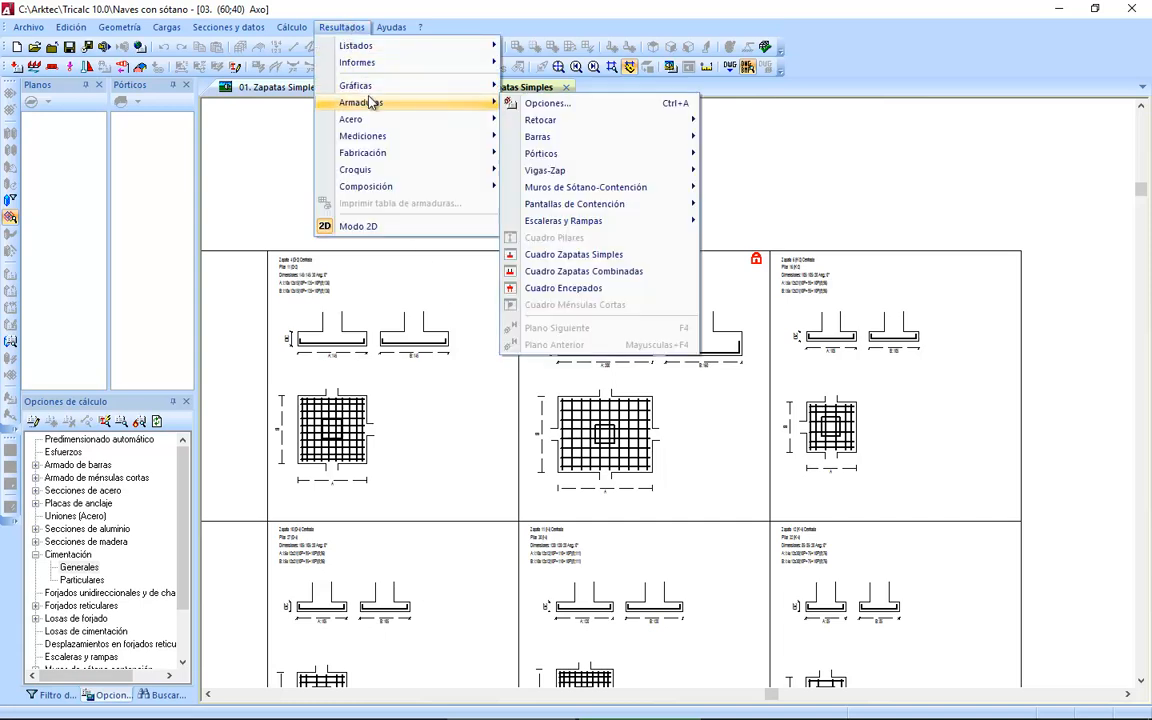
left_click(598, 289)
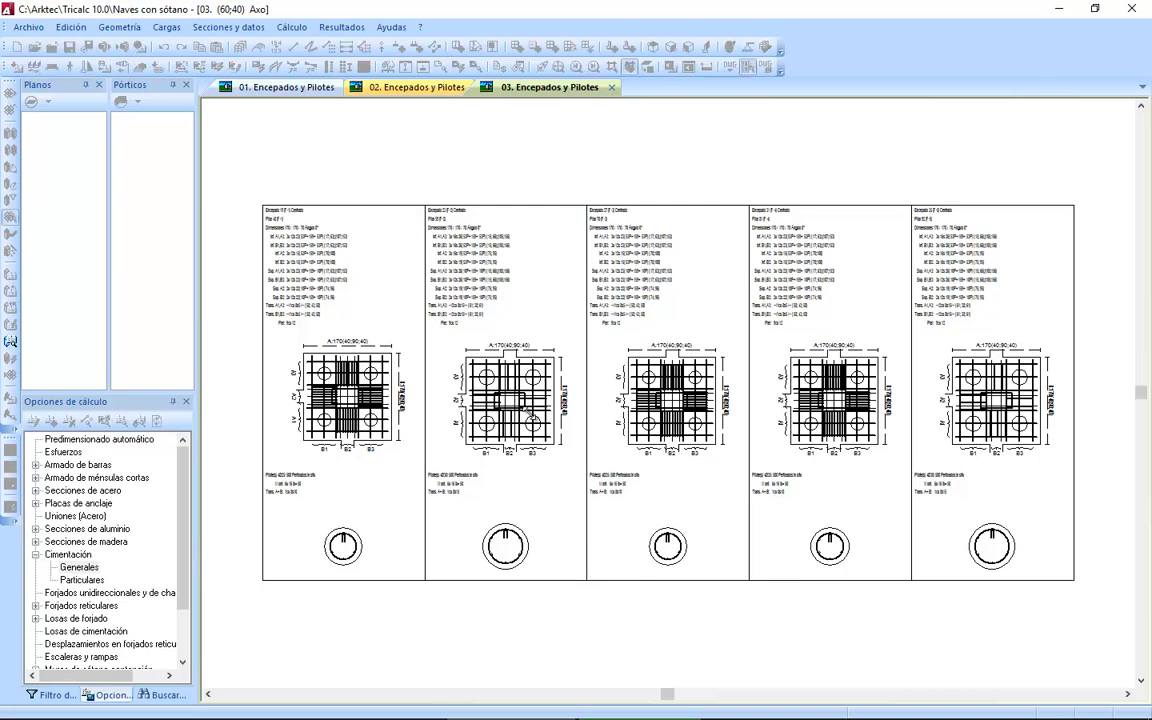
left_click_drag(411, 413, 603, 583)
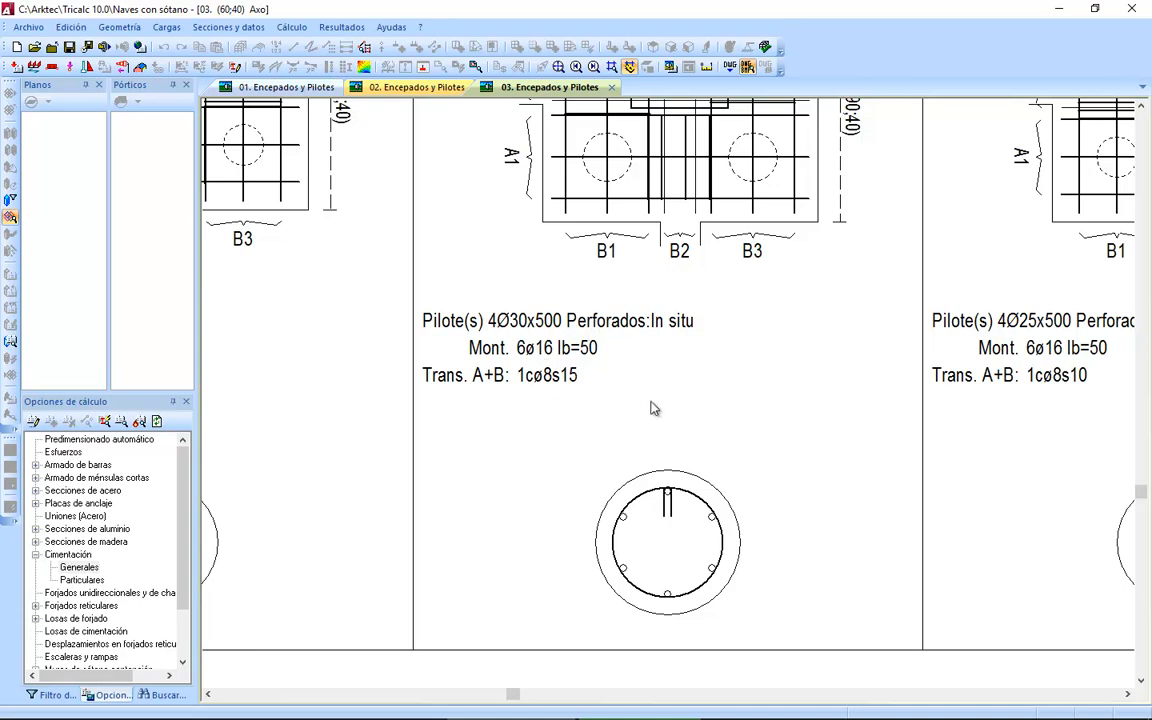
scroll(807, 378, "up", 2)
scroll(807, 378, "up", 4)
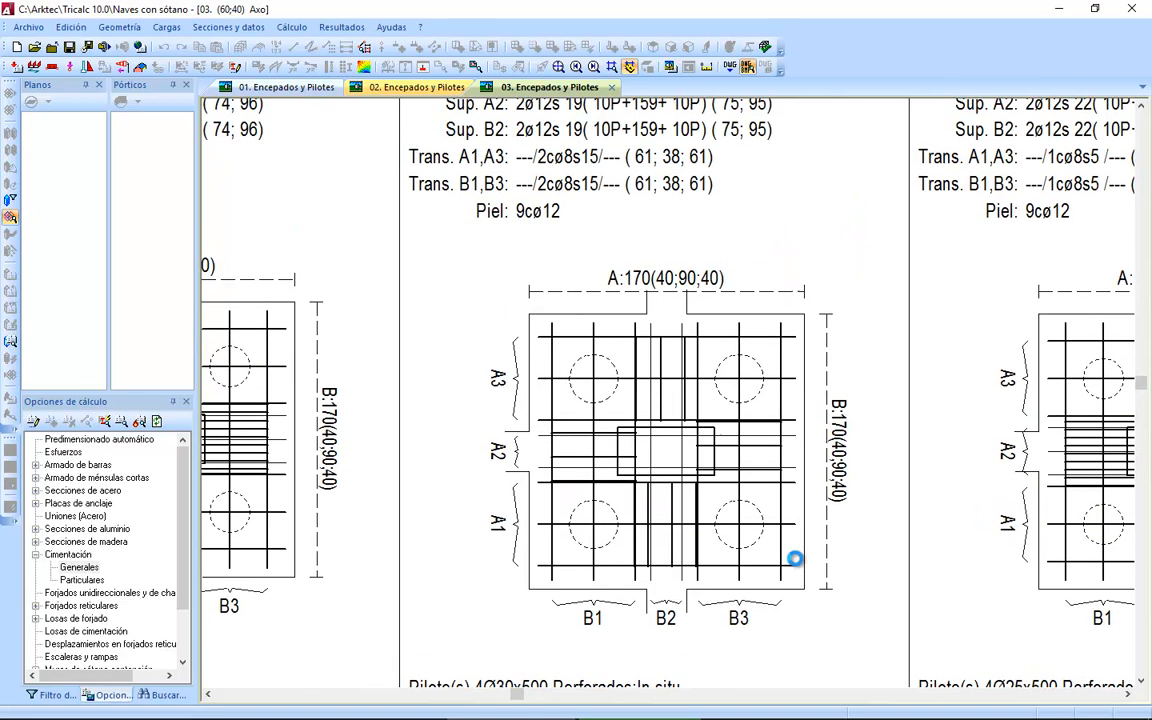
scroll(812, 528, "down", 1)
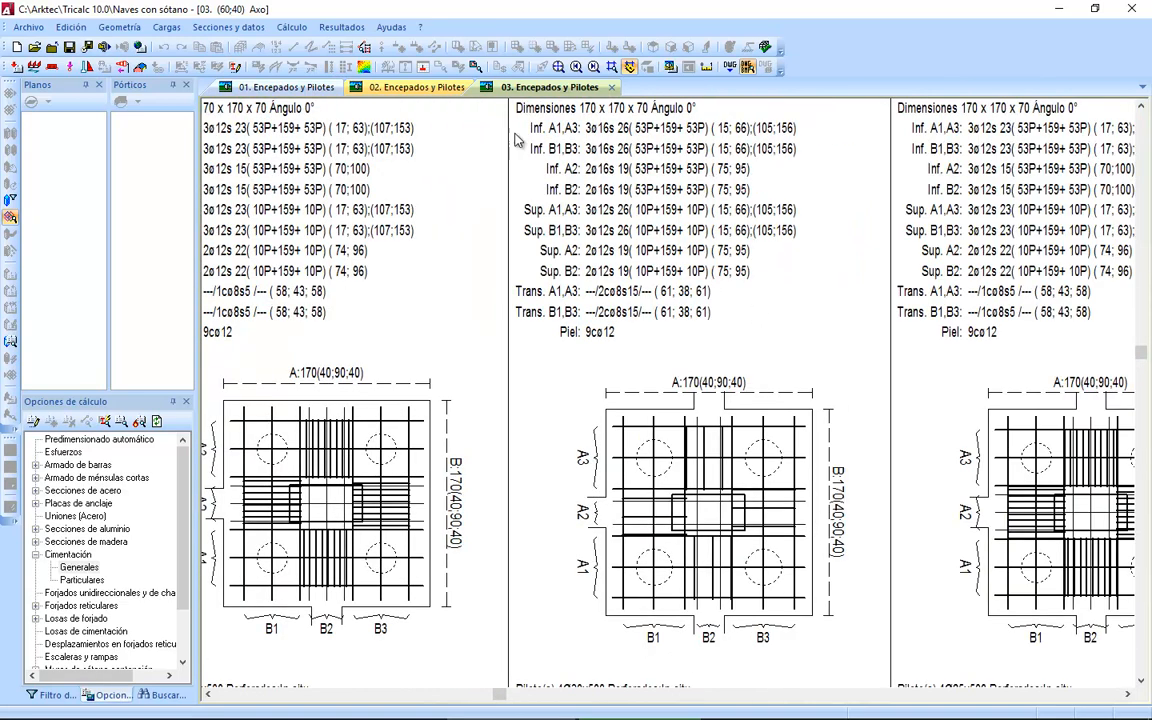
Retouch pile cap 23 and set the pile separation to 140 cm in both A and B.
left_click(341, 27)
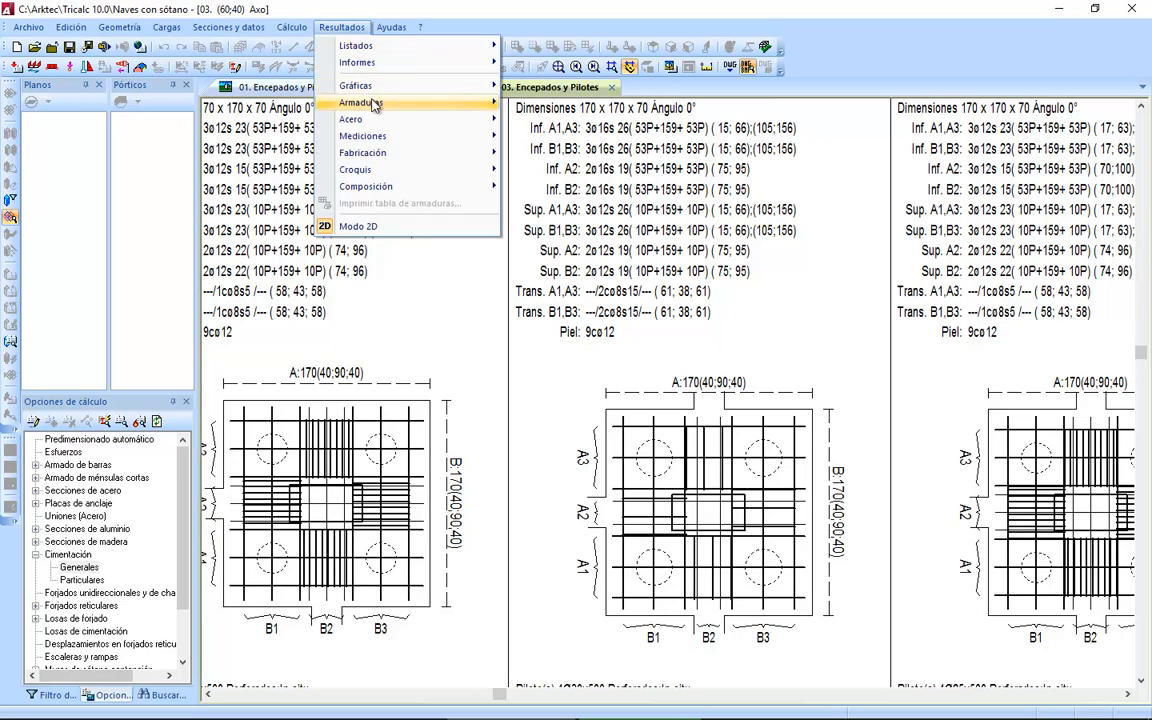
mouse_move(374, 105)
mouse_move(555, 120)
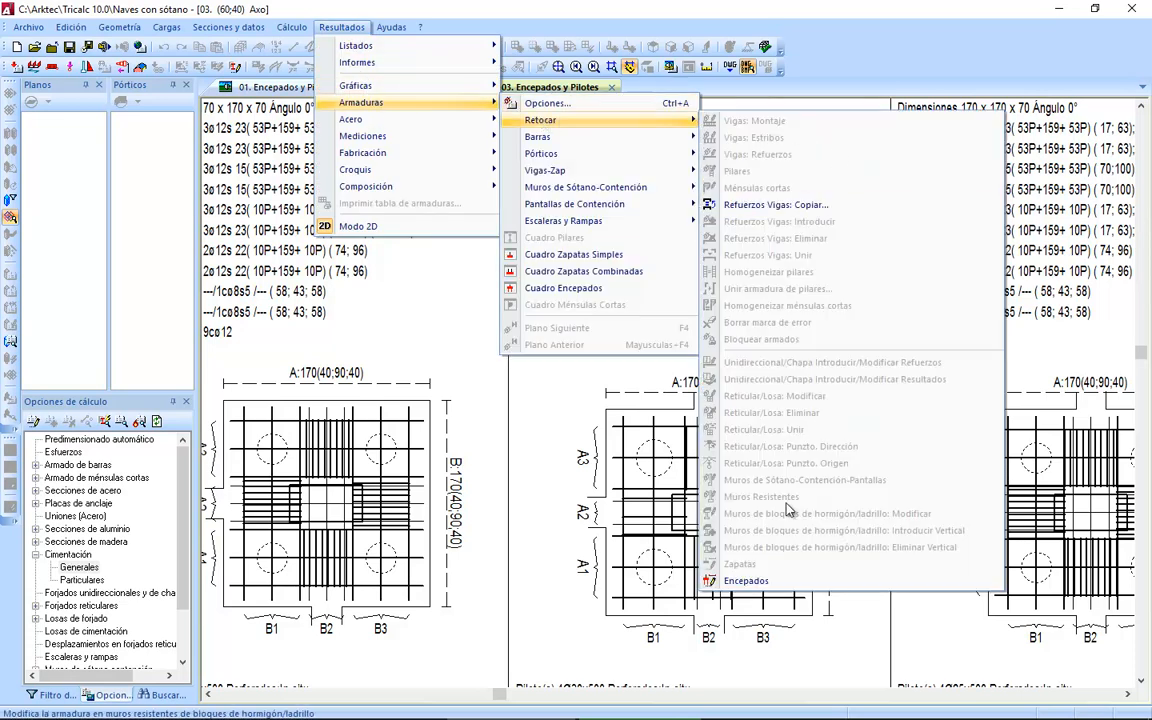
left_click(735, 580)
left_click(778, 541)
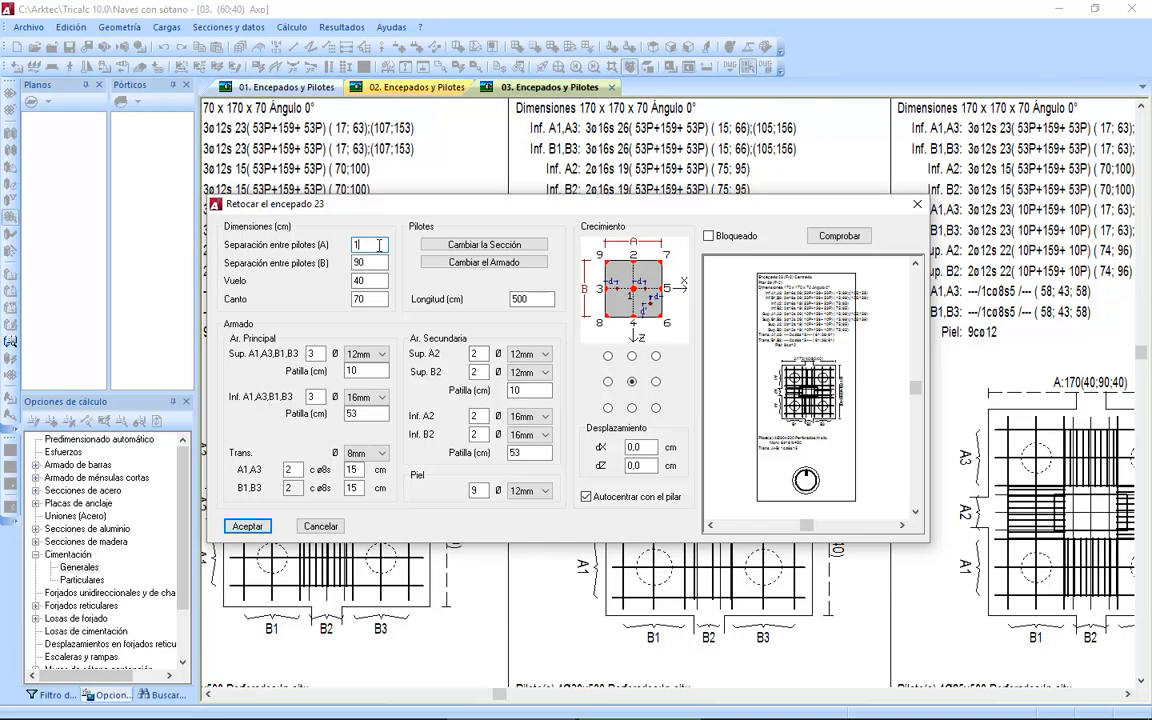
left_click(382, 260)
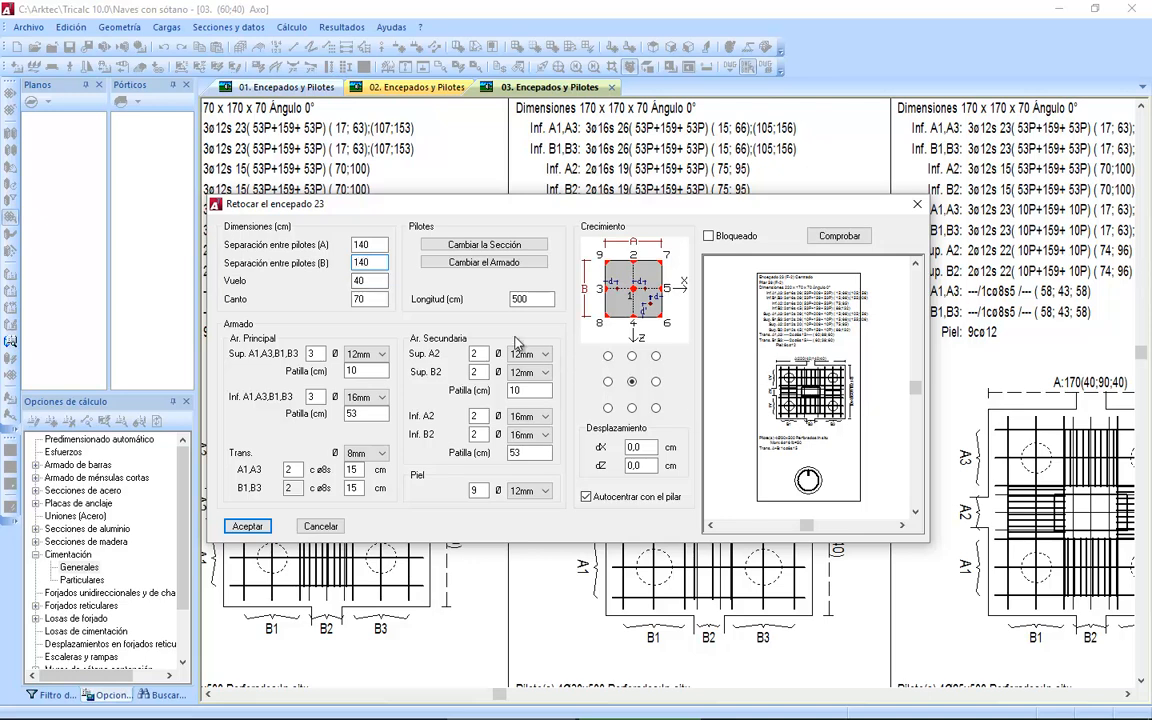
key("Tab")
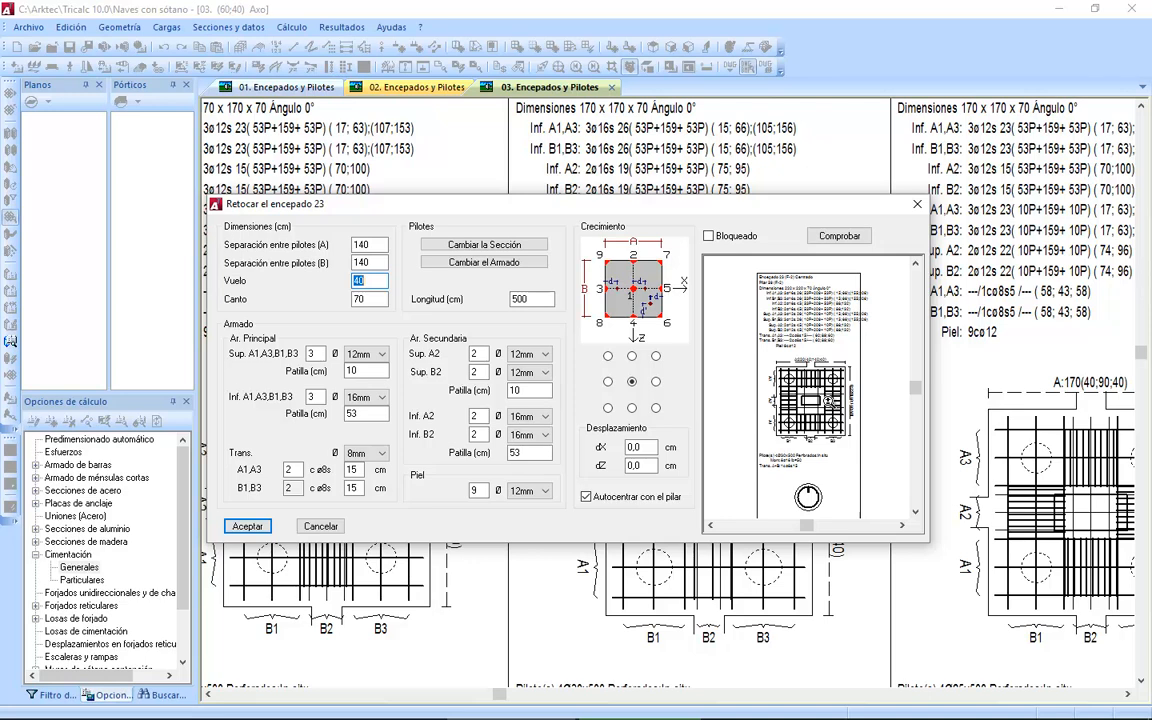
Set the bar diameter of pile cap 23's upper secondary reinforcement (Sup. A2) to 16 mm.
left_click(528, 354)
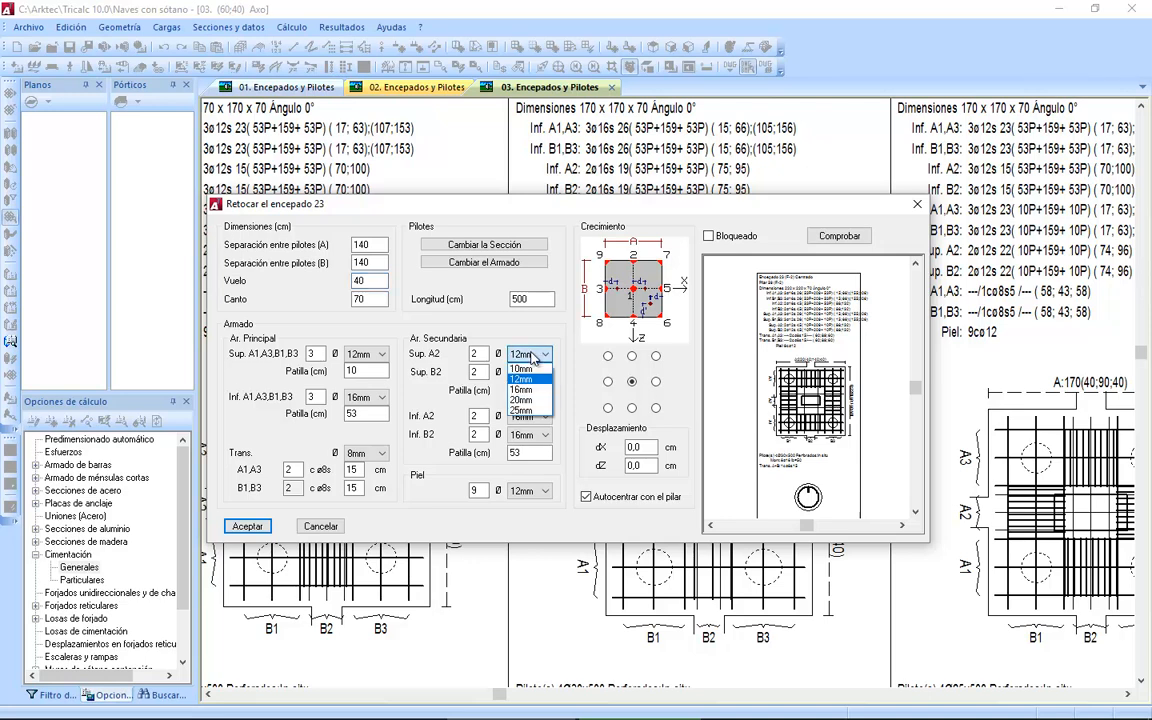
left_click(522, 389)
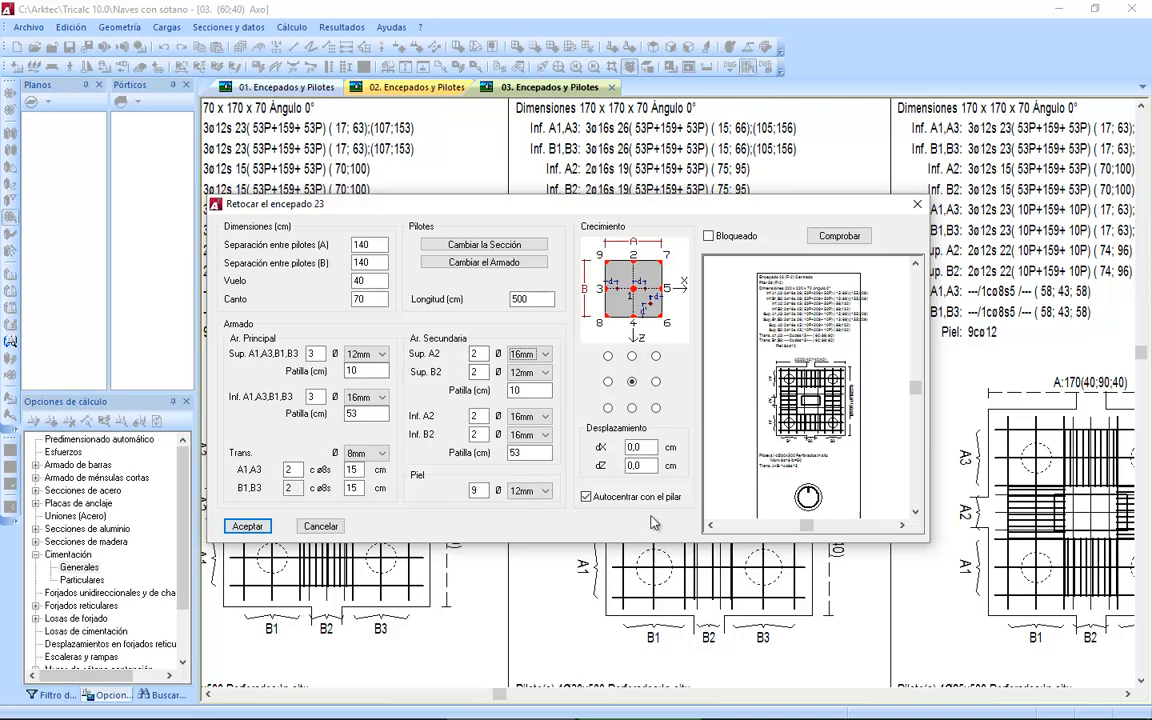
double_click(530, 293)
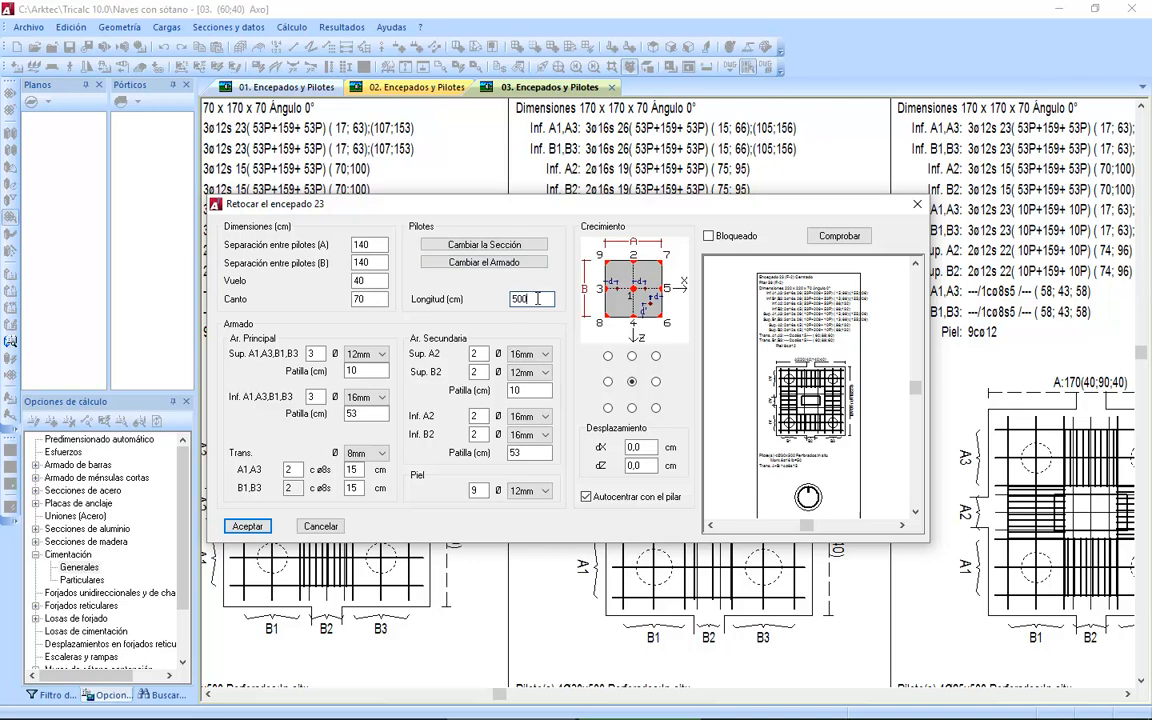
Inspect the available shapes for the pile cross-section and leave the section settings without applying changes.
left_click(484, 245)
left_click(631, 351)
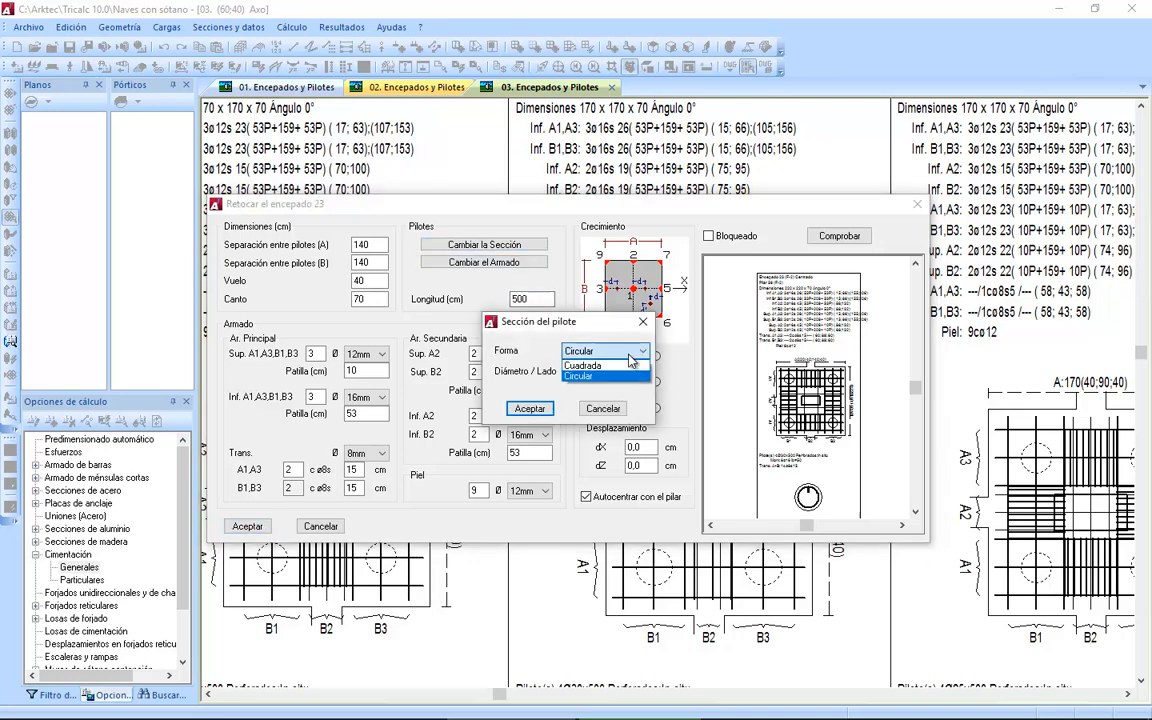
left_click(625, 361)
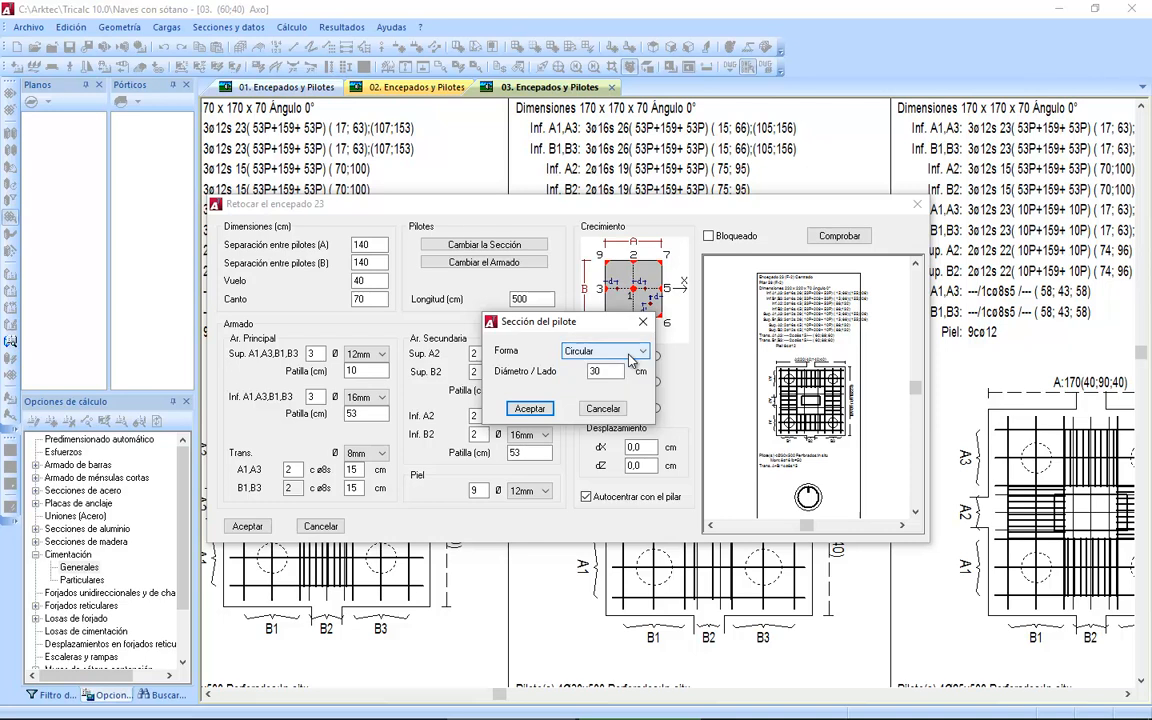
left_click(617, 408)
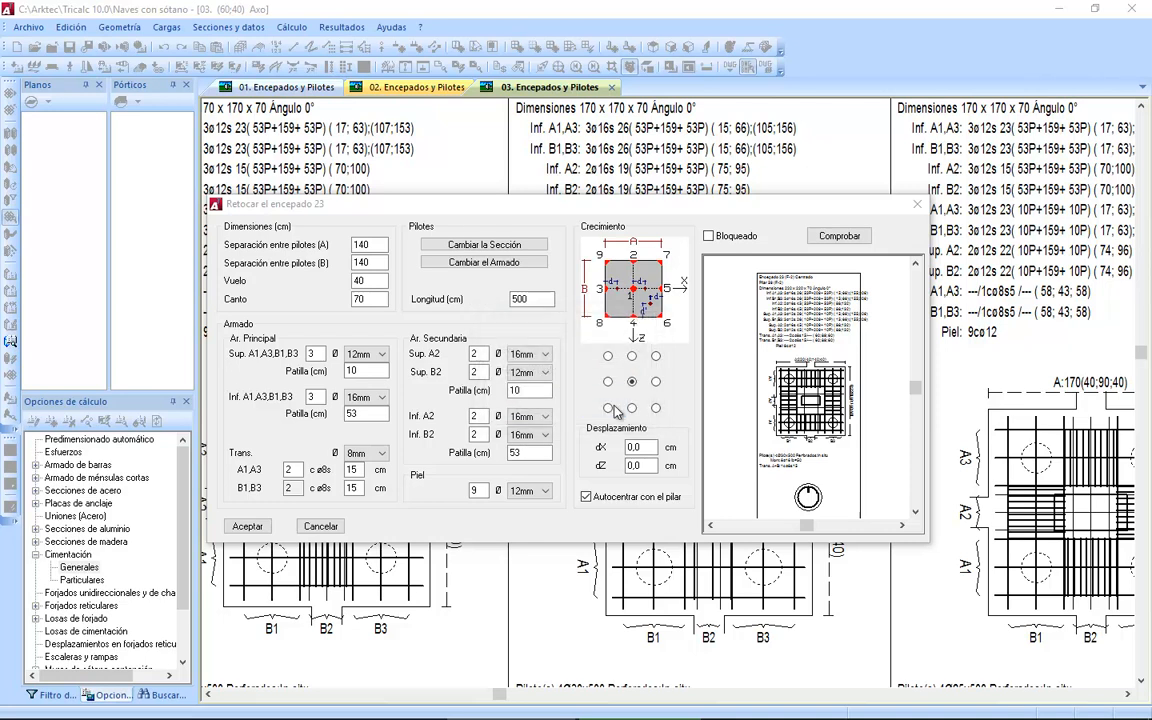
Set the piles' longitudinal mounting bar diameter to 20 mm, then check pile cap 23 and accept its retouched values.
left_click(533, 265)
left_click(518, 295)
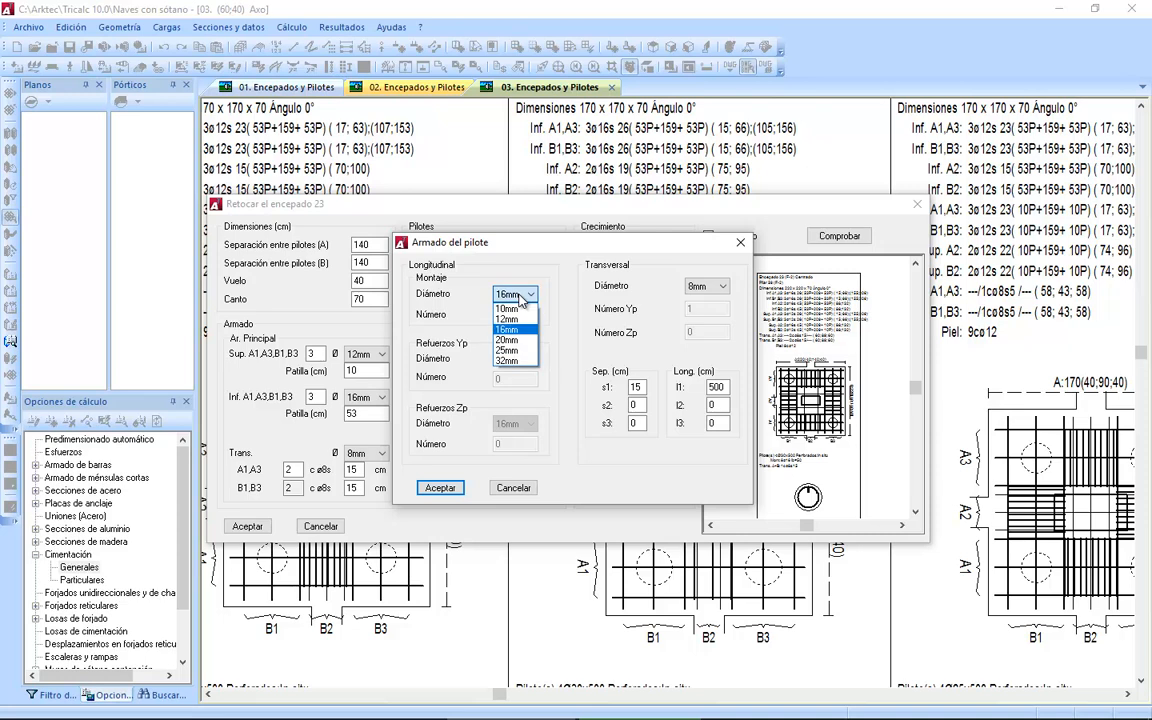
left_click(508, 341)
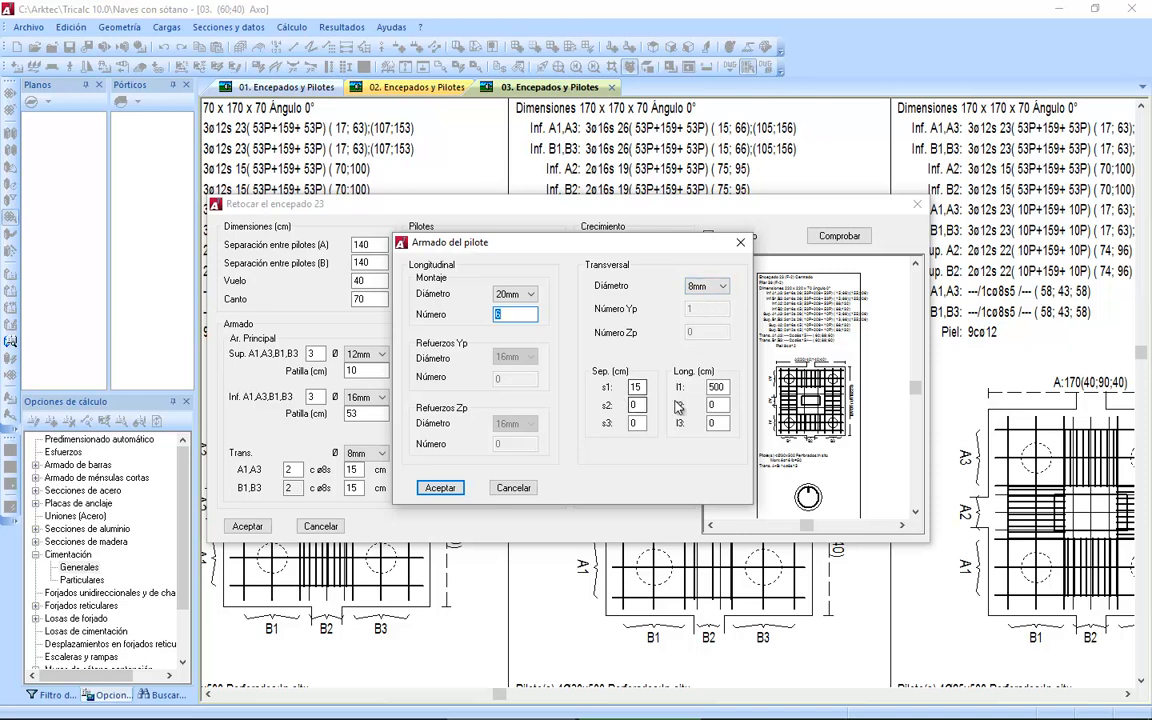
left_click(440, 488)
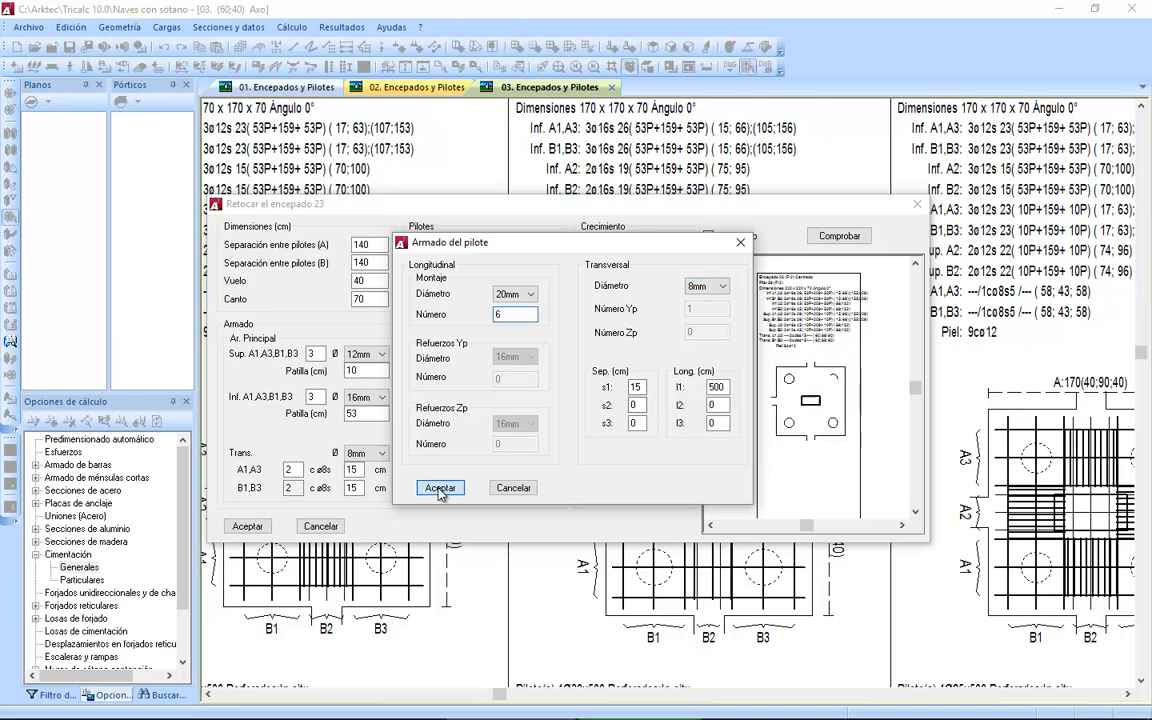
left_click(863, 236)
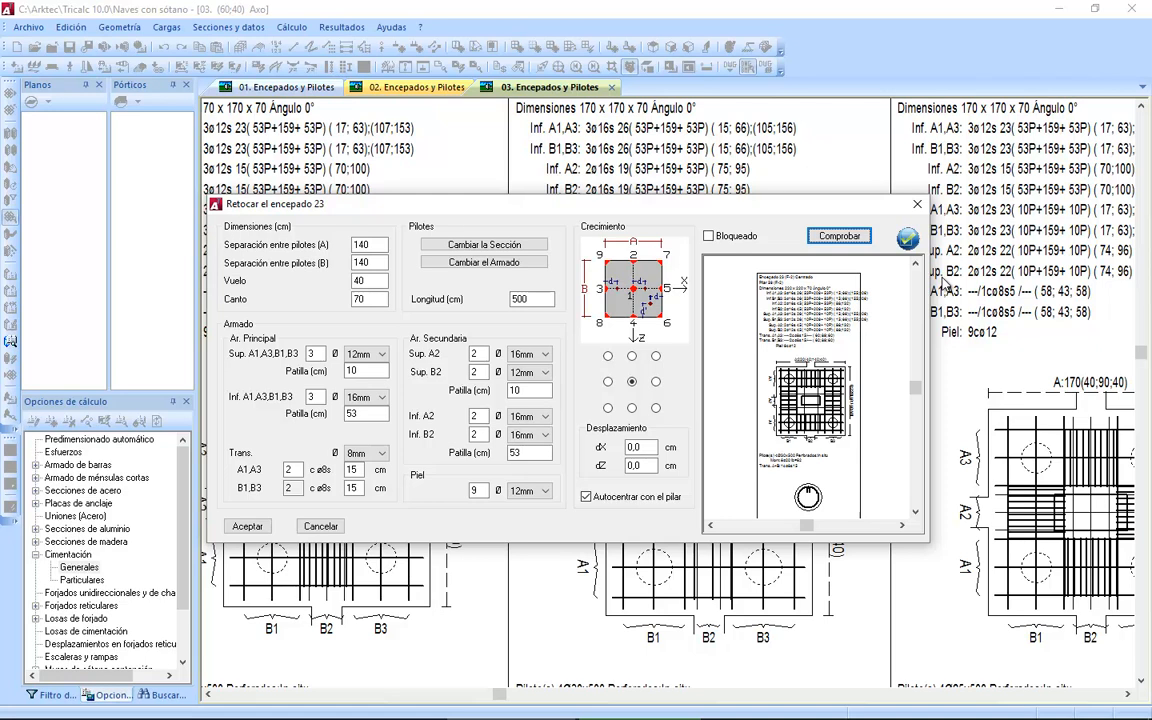
left_click(248, 527)
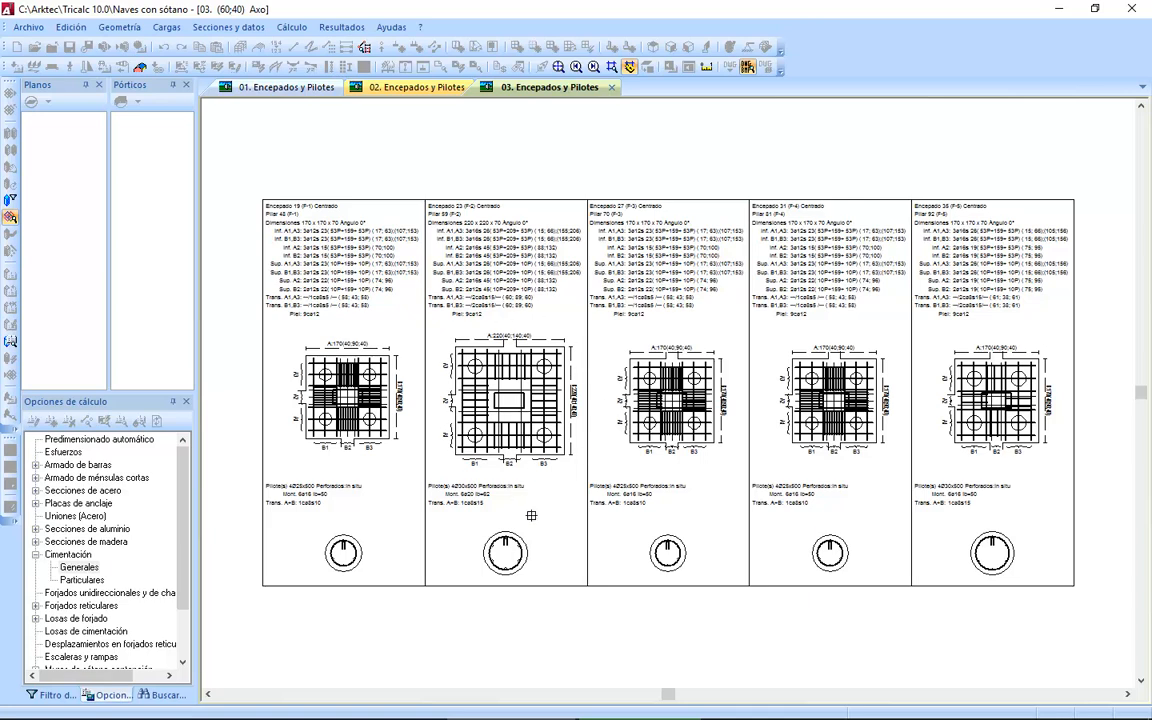
Leave 2D mode and generate the Zapatas y Encepados report for the footings and pile caps.
right_click(567, 311)
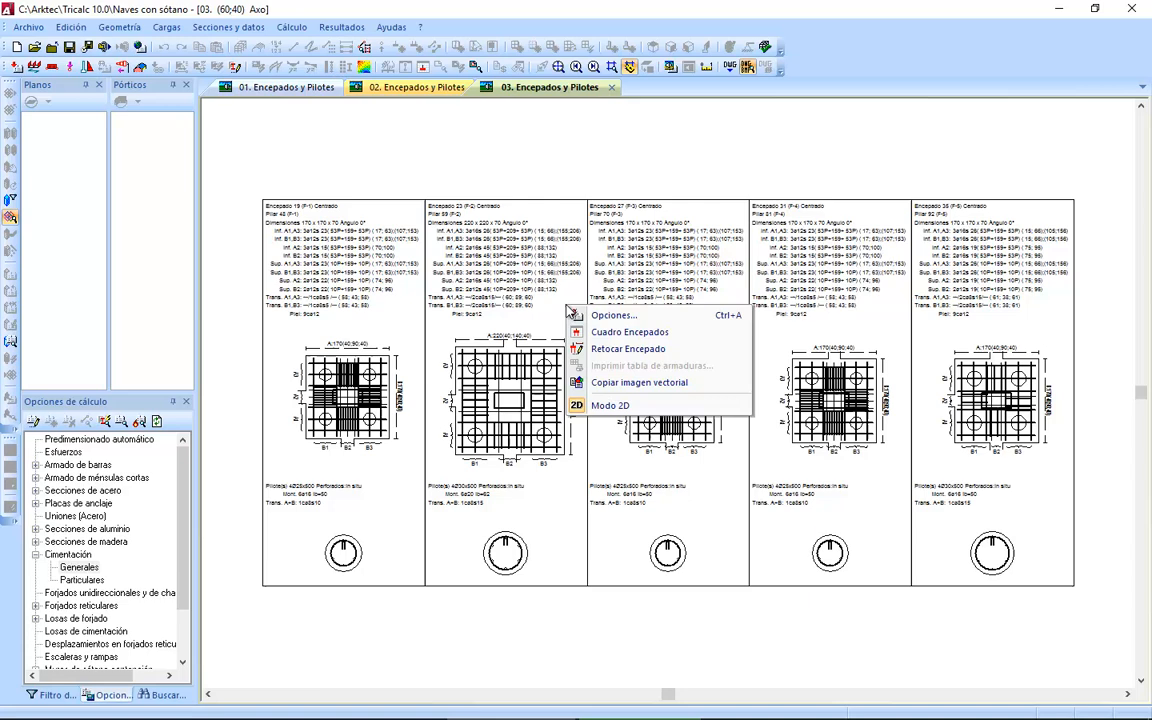
left_click(640, 406)
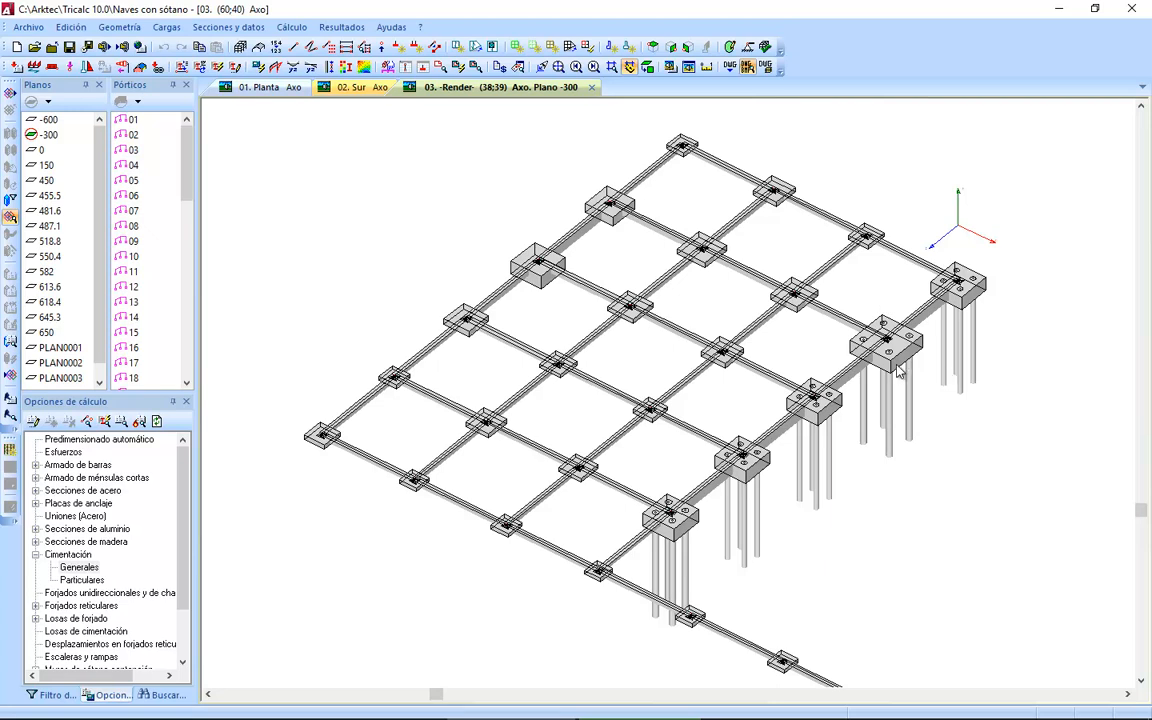
left_click(345, 27)
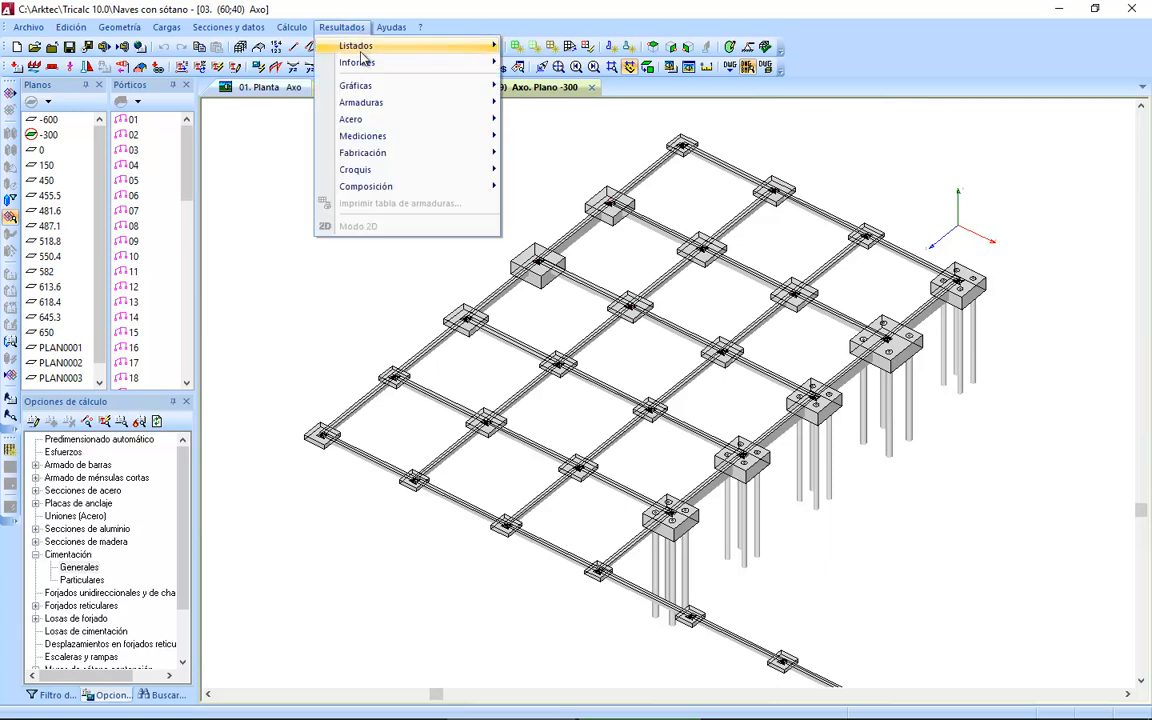
mouse_move(430, 63)
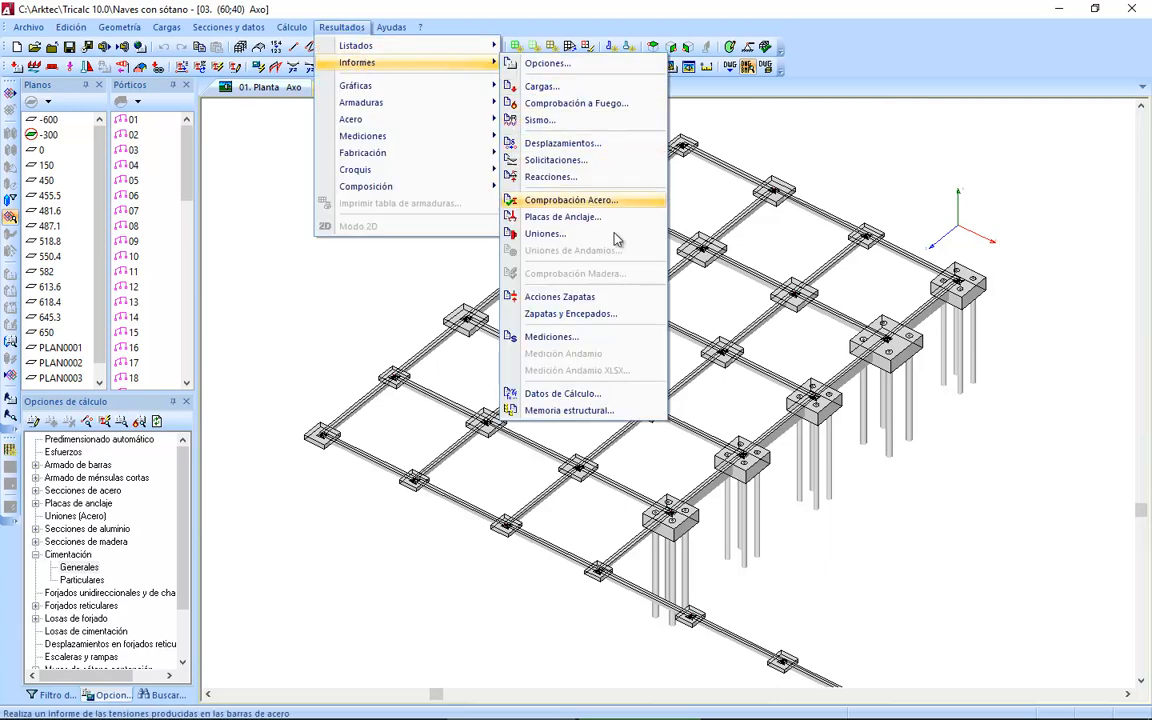
left_click(611, 315)
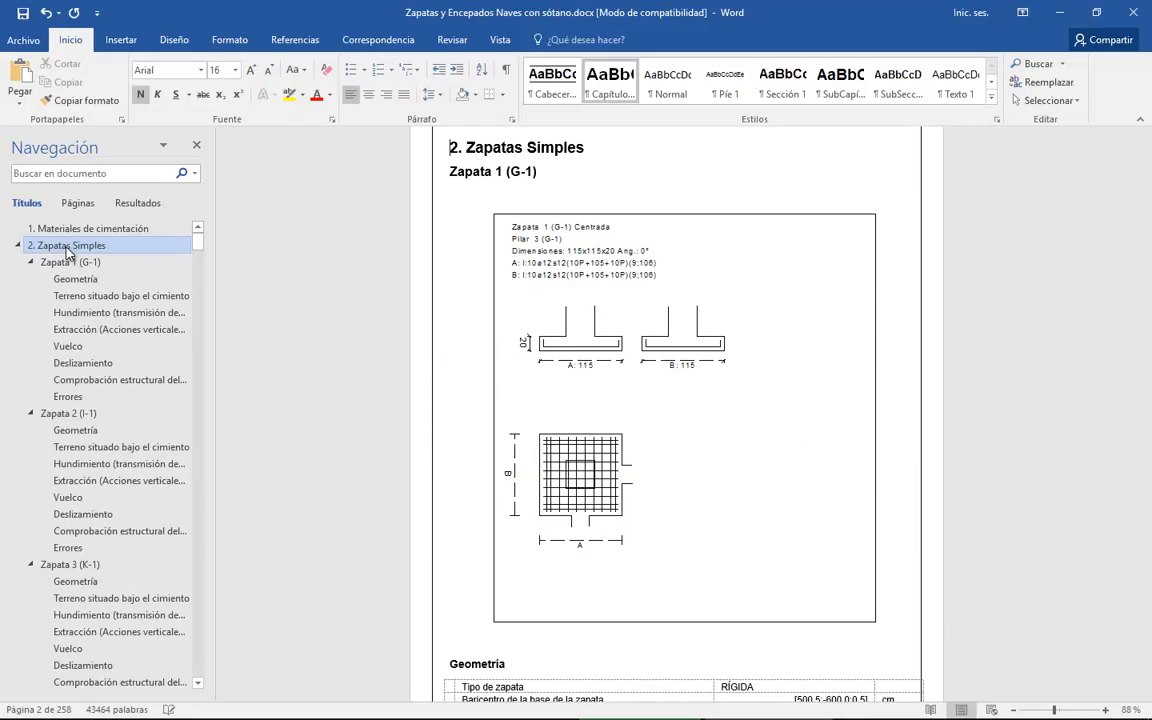
In the Word report, examine footing 1 (G-1): geometry, ground data, bearing, uplift, overturning, sliding, structural check and errors.
left_click(69, 279)
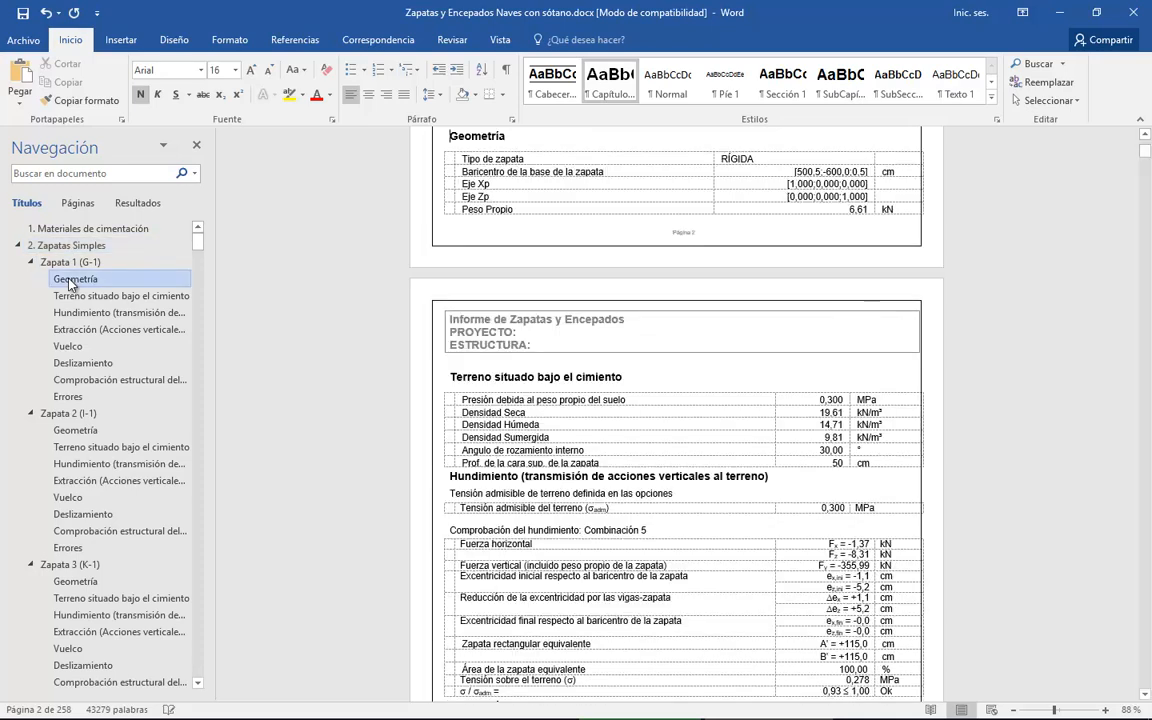
left_click(80, 297)
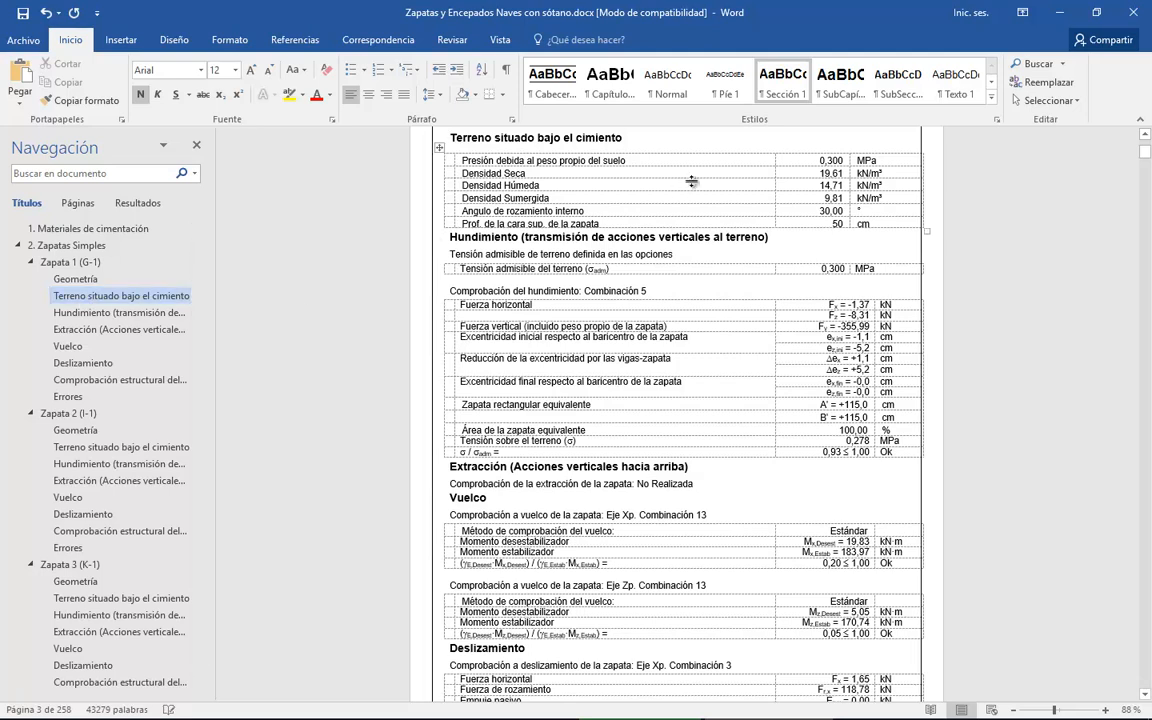
left_click_drag(806, 162, 810, 199)
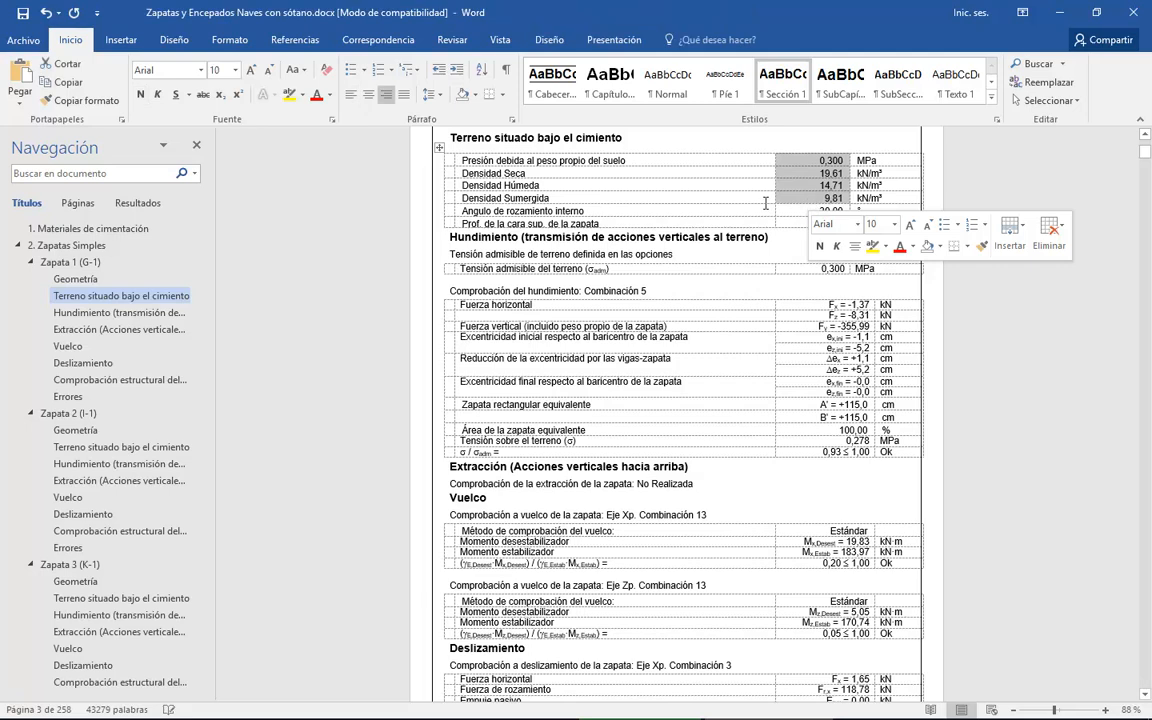
left_click(637, 186)
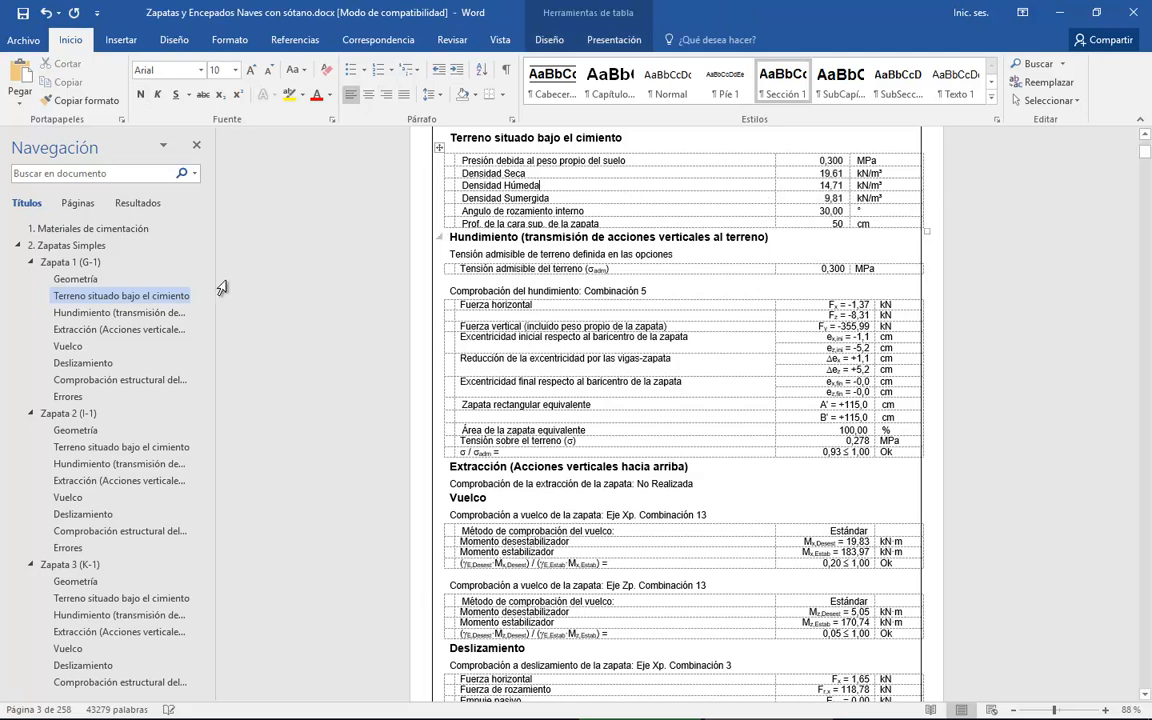
left_click(94, 313)
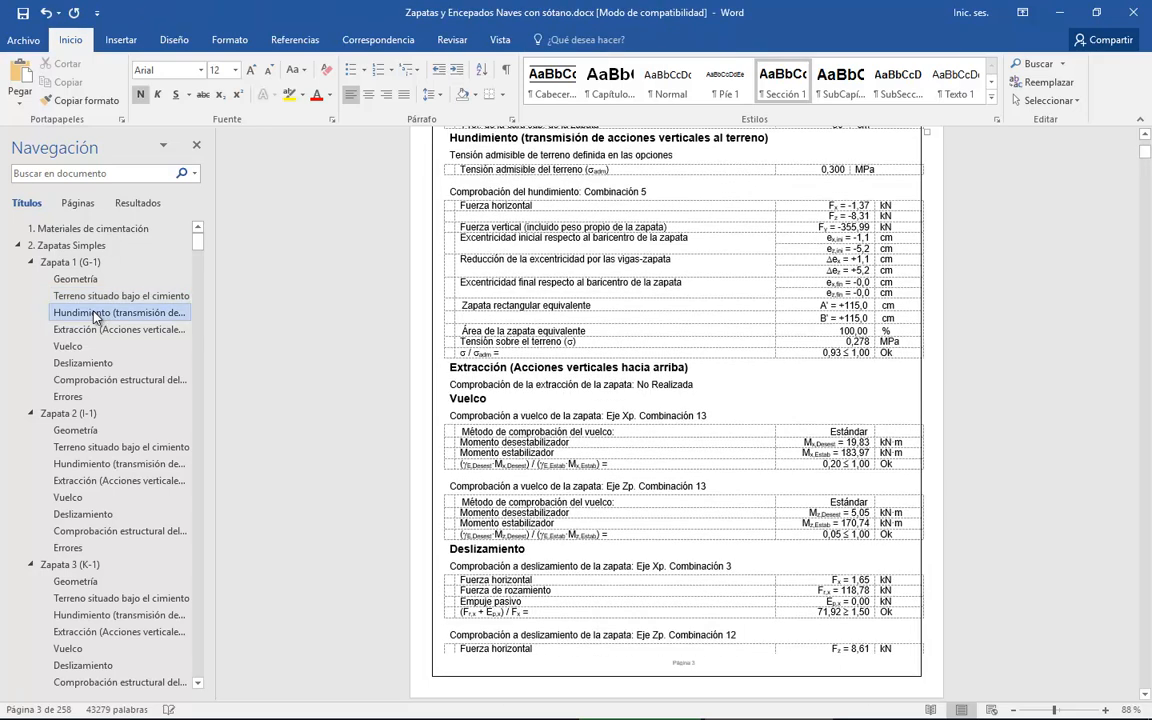
left_click(90, 330)
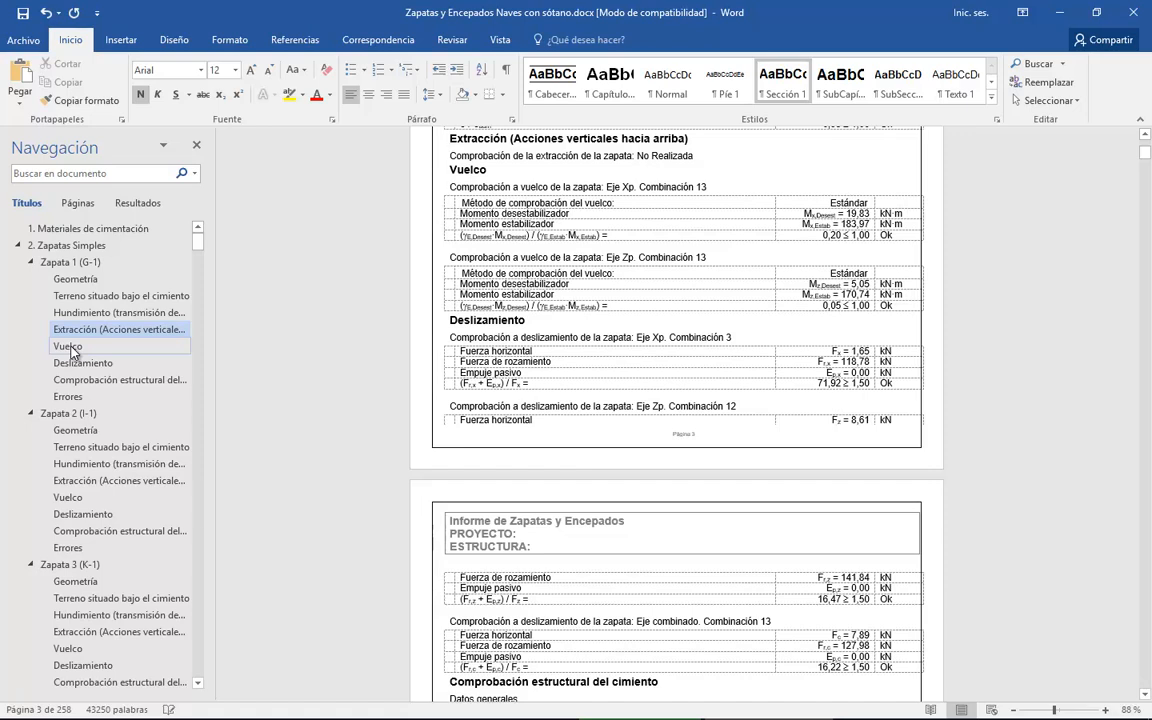
left_click(70, 346)
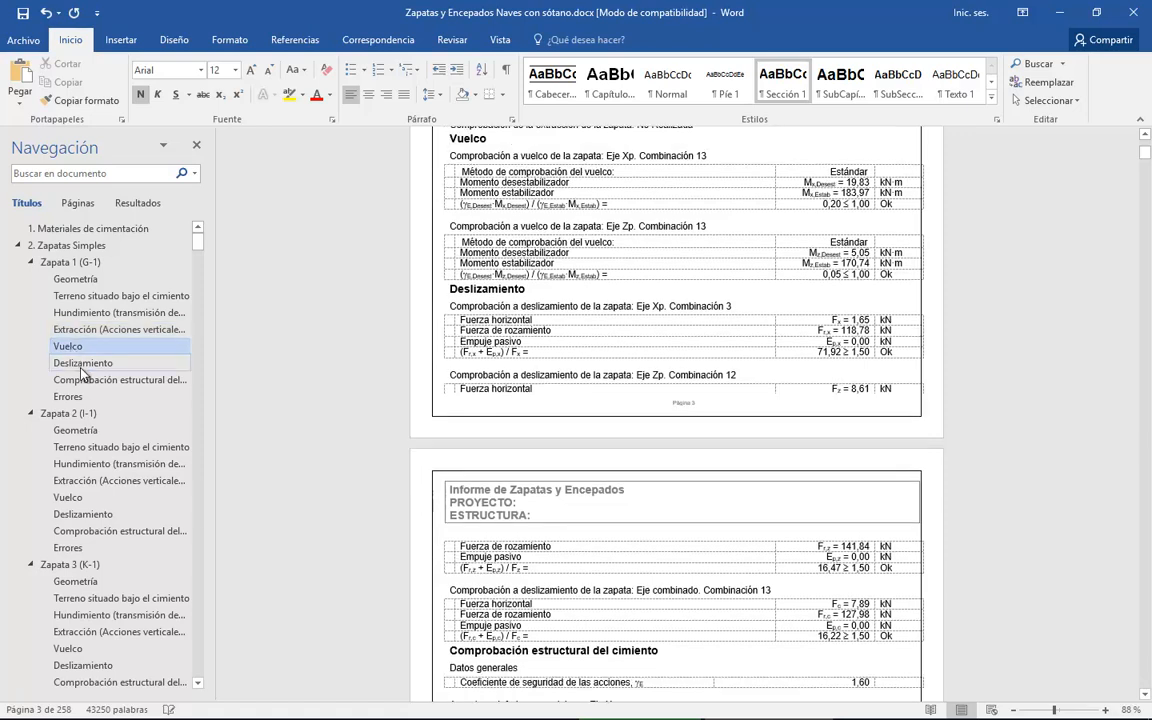
left_click(85, 364)
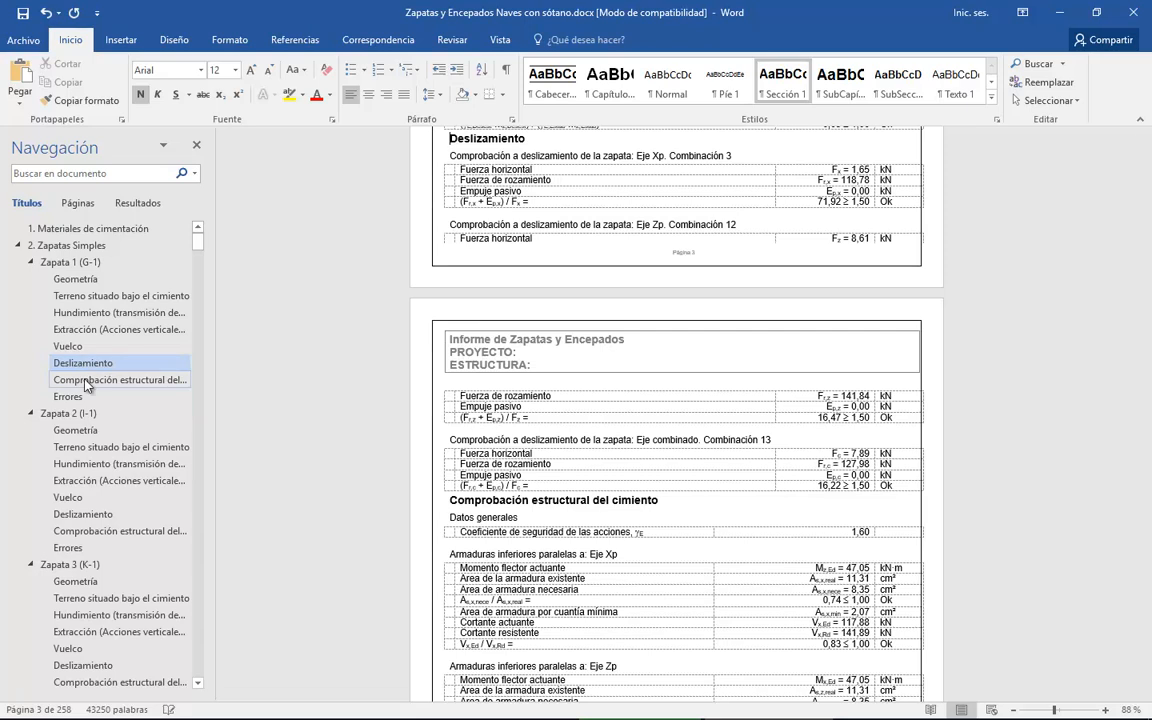
left_click(85, 381)
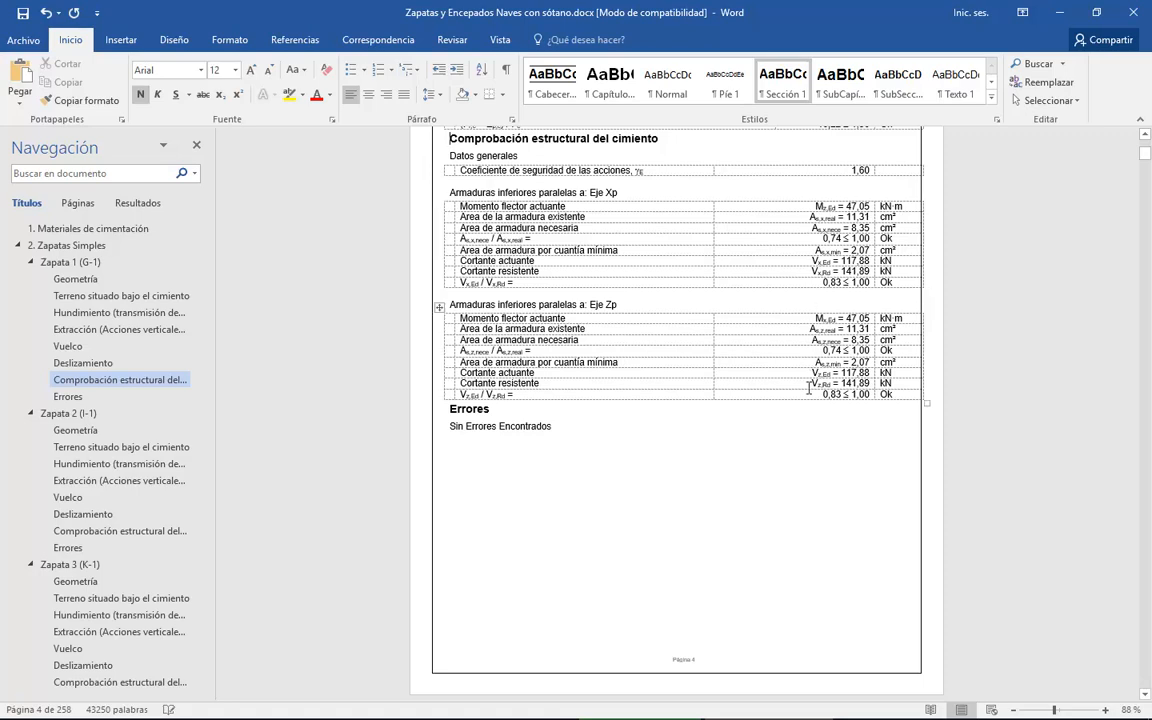
left_click(68, 397)
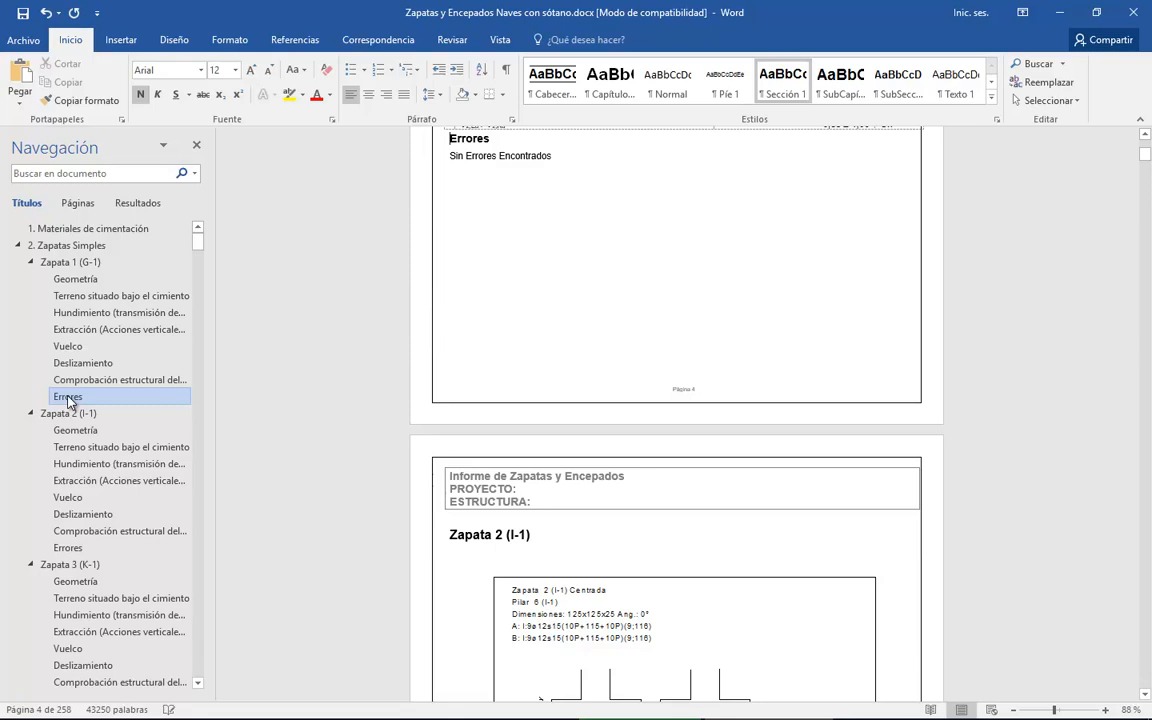
Go to the report section for footing 2 (I-1) and view its drawing.
left_click(69, 414)
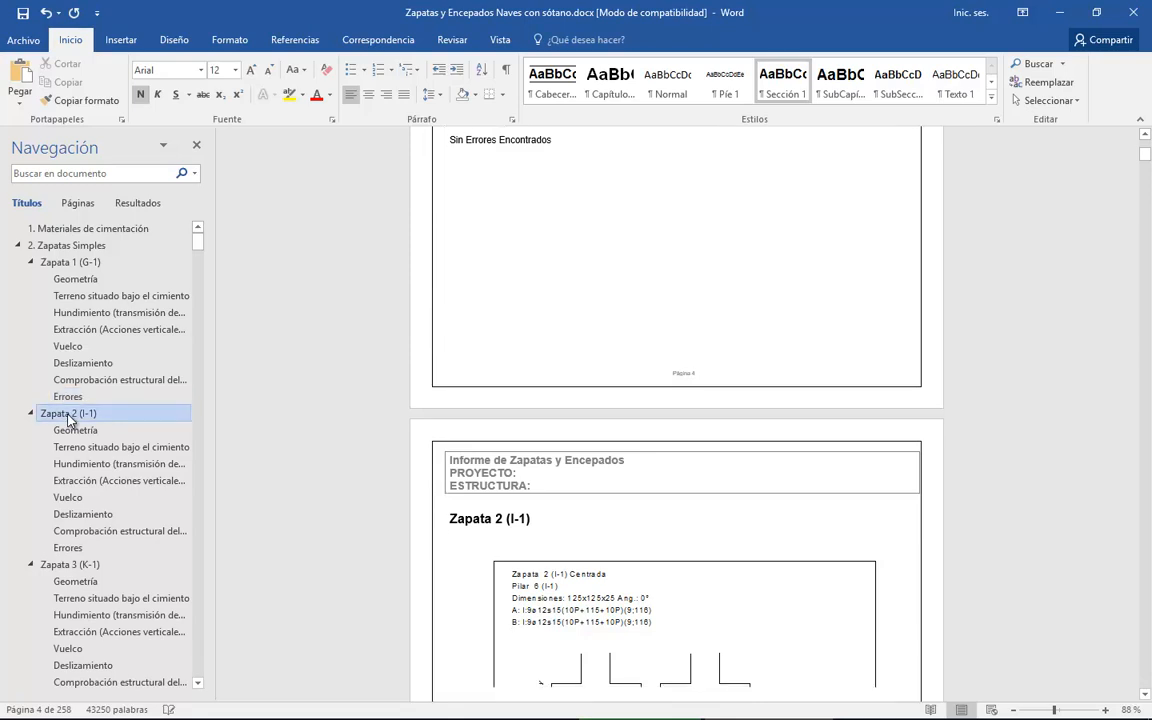
left_click(73, 432)
left_click(74, 415)
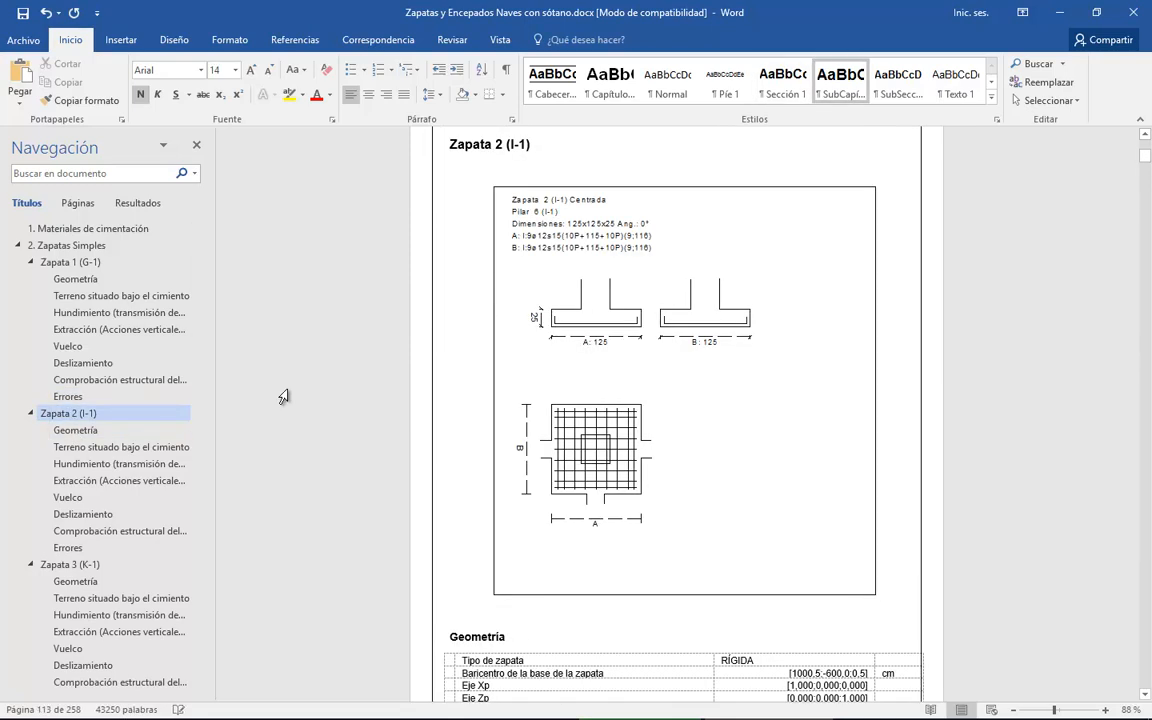
Collapse the simple footings chapter and examine pile cap 19 (F-1): drawing, geometry, ground check, pile and cap structural checks, and errors.
left_click(18, 246)
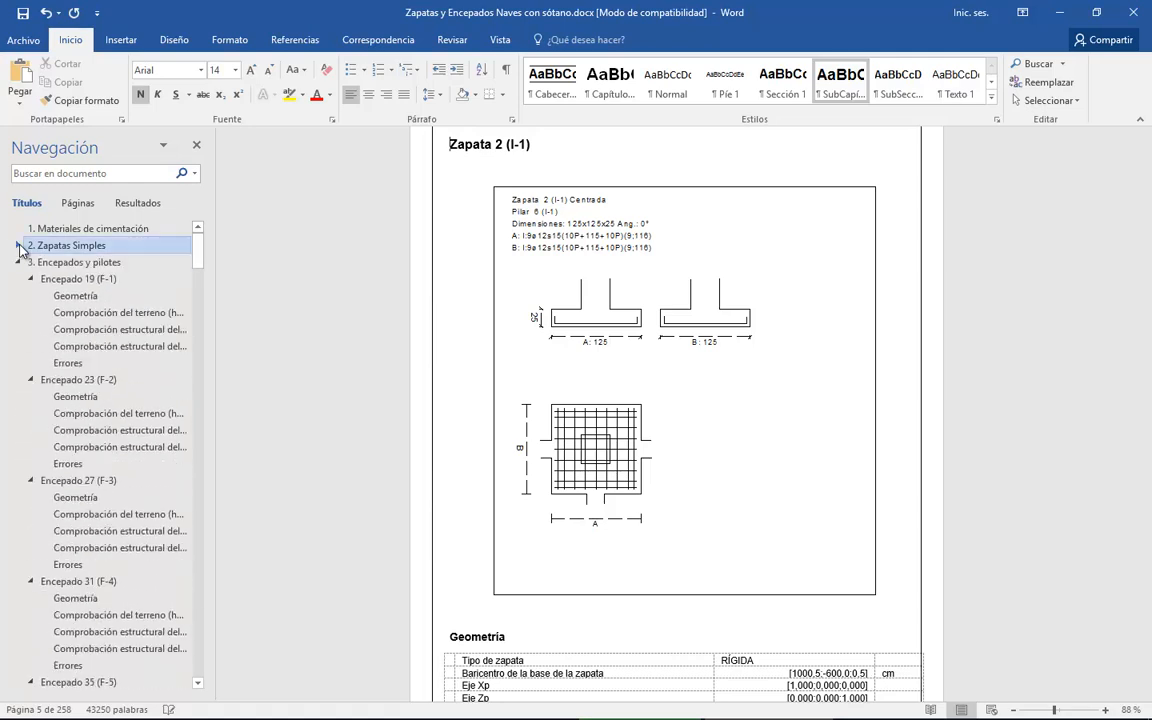
left_click(85, 280)
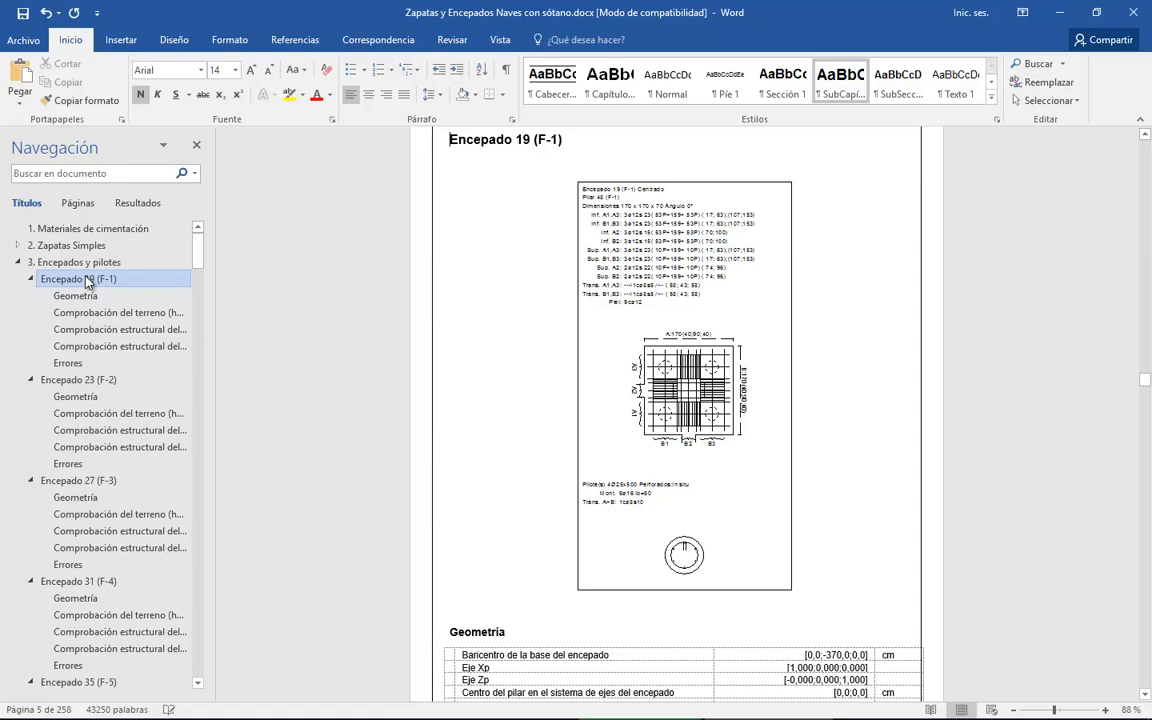
left_click(64, 299)
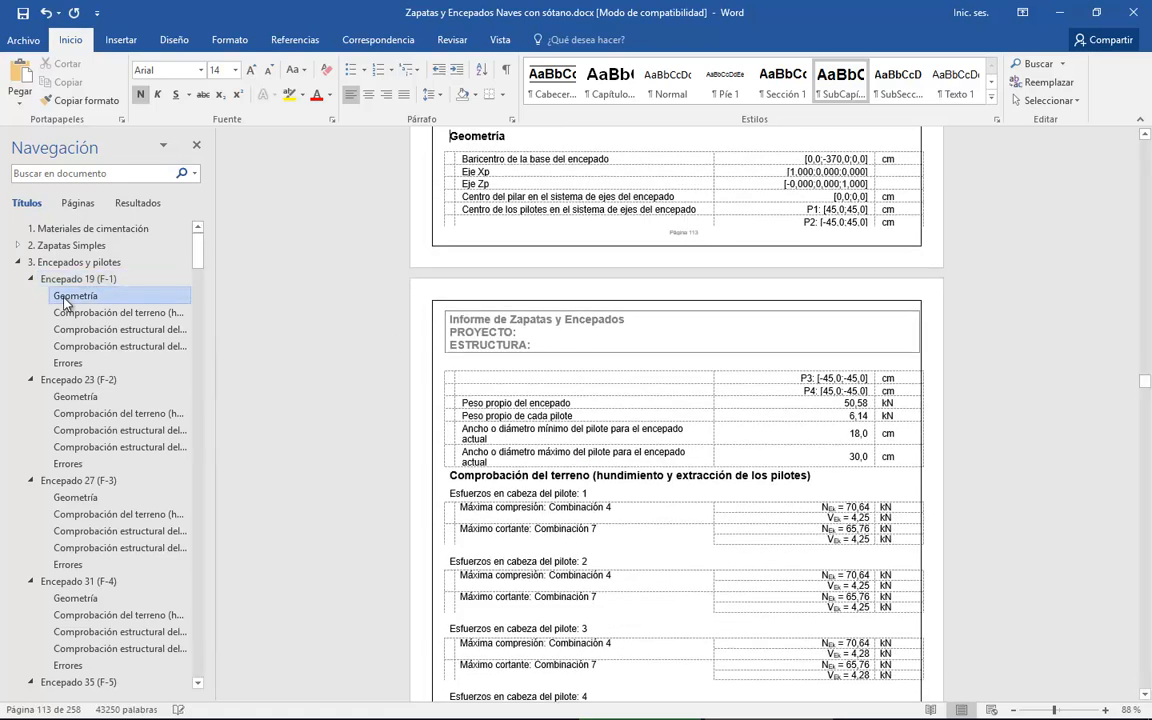
left_click(81, 314)
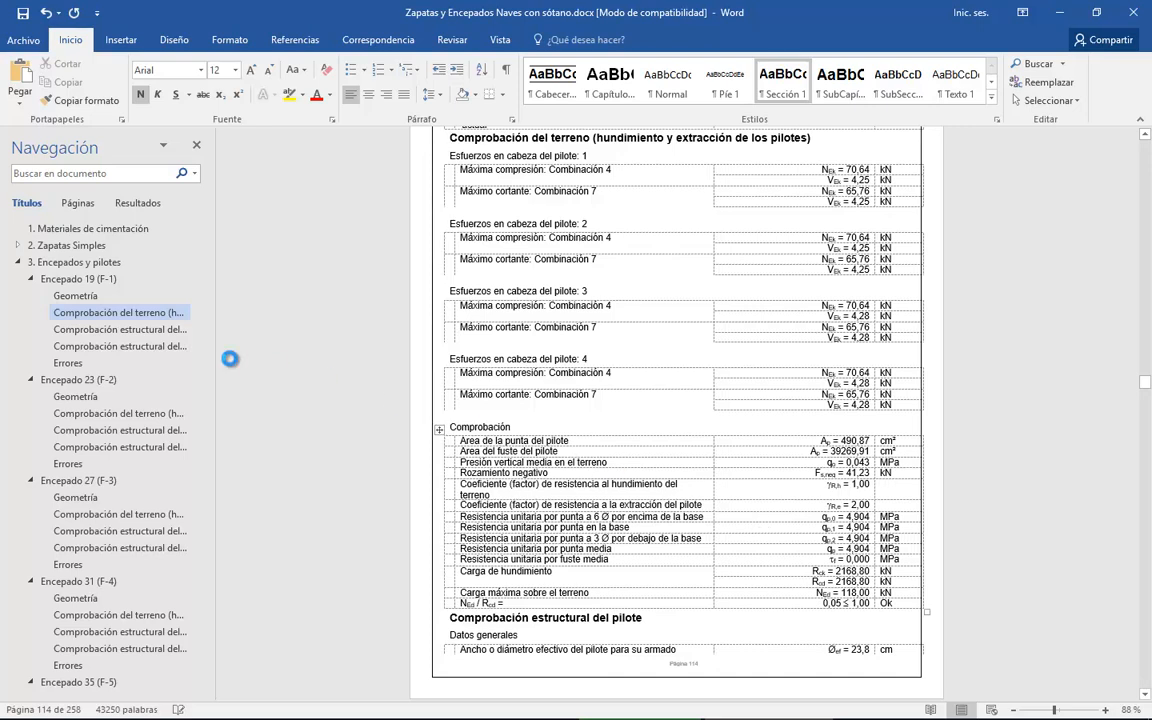
left_click(148, 329)
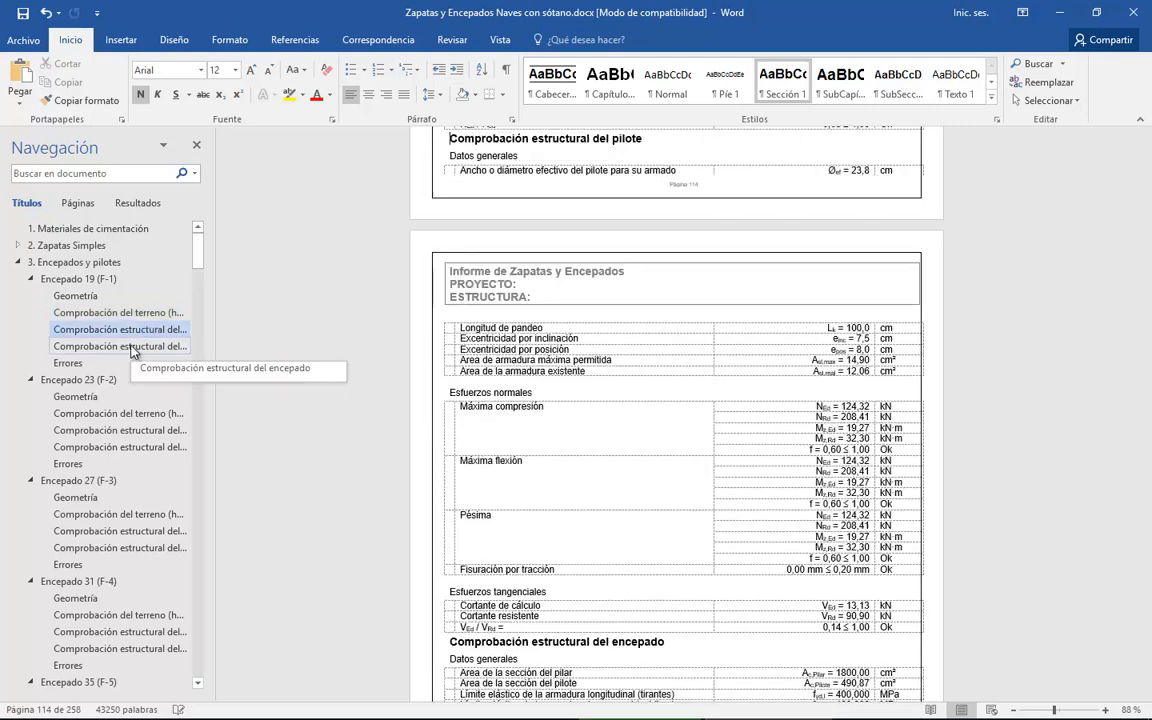
left_click(133, 346)
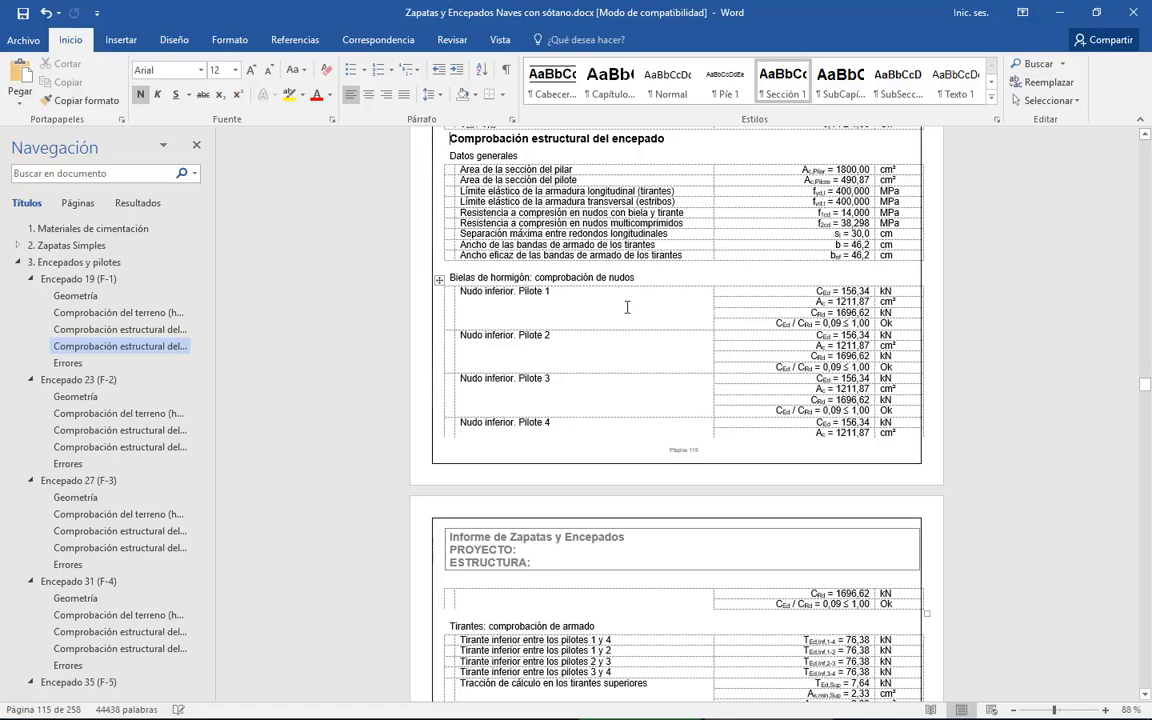
left_click(66, 364)
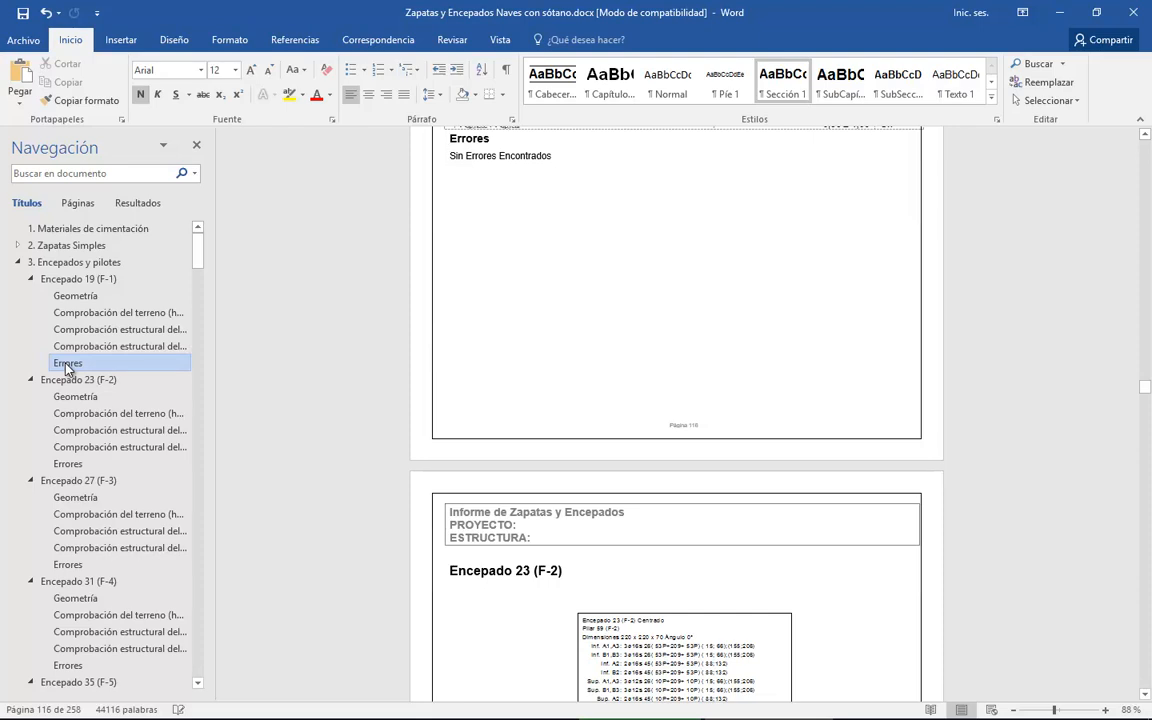
Go to the report section for pile cap 23 (F-2) and view its drawing.
left_click(72, 381)
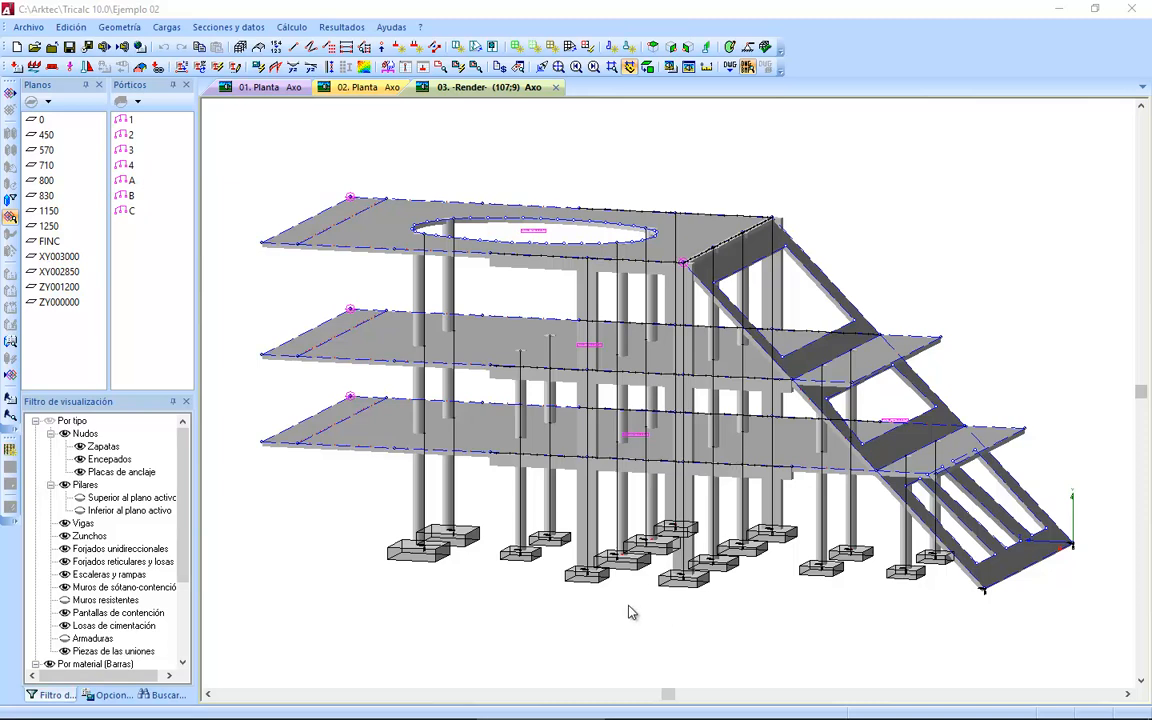
Switch to Tricalc and generate the column reinforcement schedule (Cuadro Pilares) for the Ejemplo 02 structure.
scroll(603, 603, "up", 5)
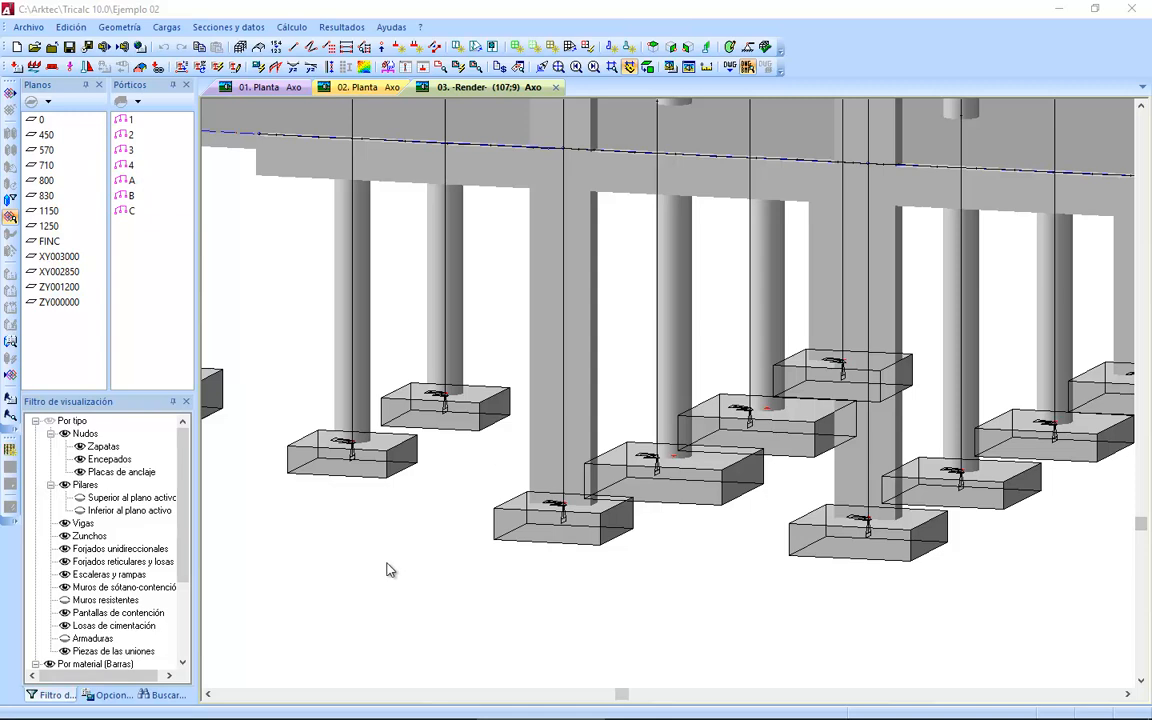
left_click(340, 29)
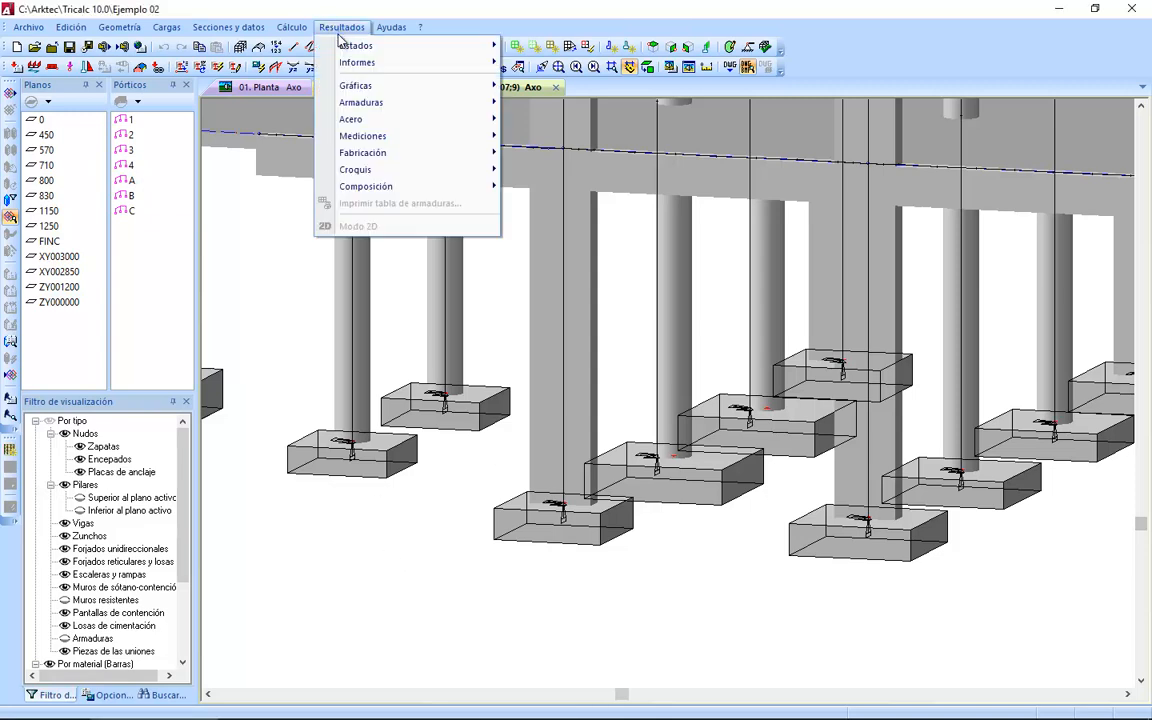
mouse_move(360, 103)
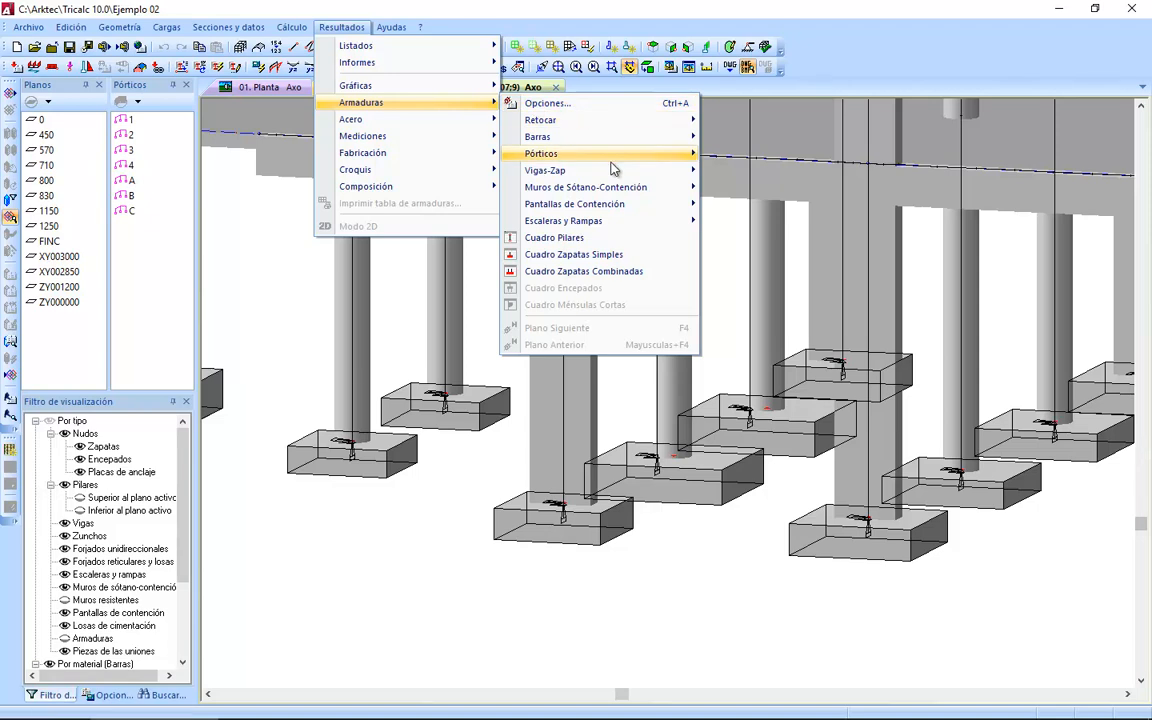
left_click(616, 238)
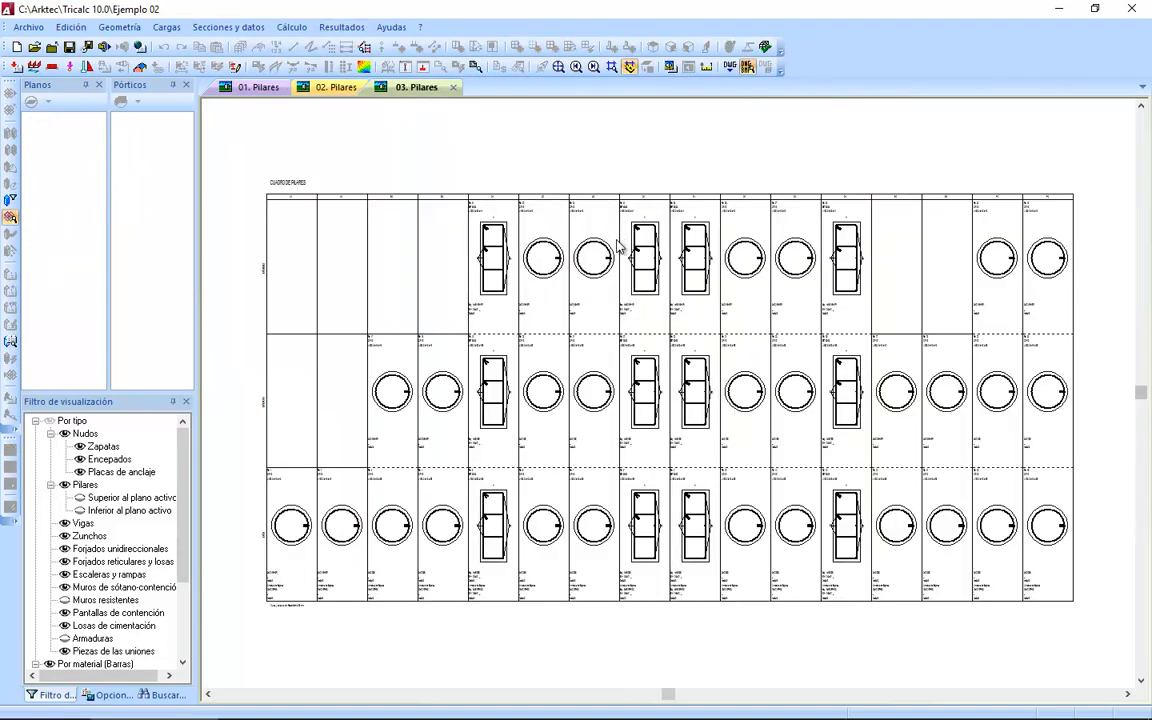
Enable Dibujar despiece in the column schedule's reinforcement options and inspect the starter bars of column 7 at Cota 0,0.
right_click(434, 228)
left_click(460, 237)
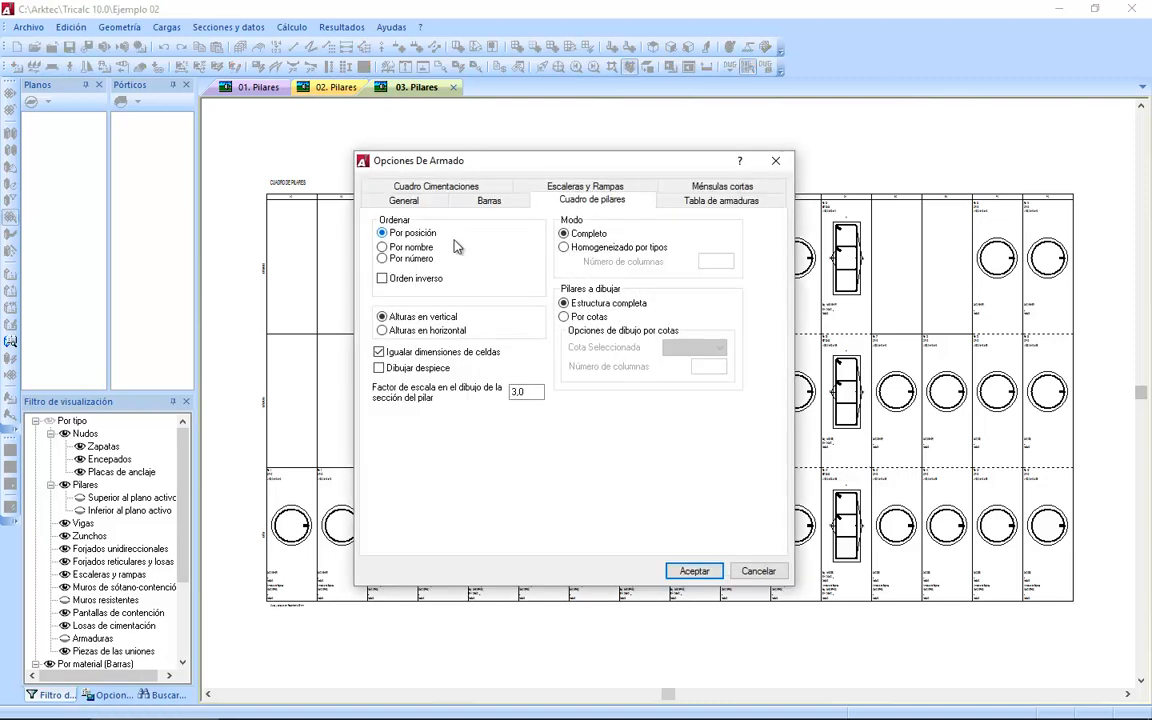
left_click(428, 370)
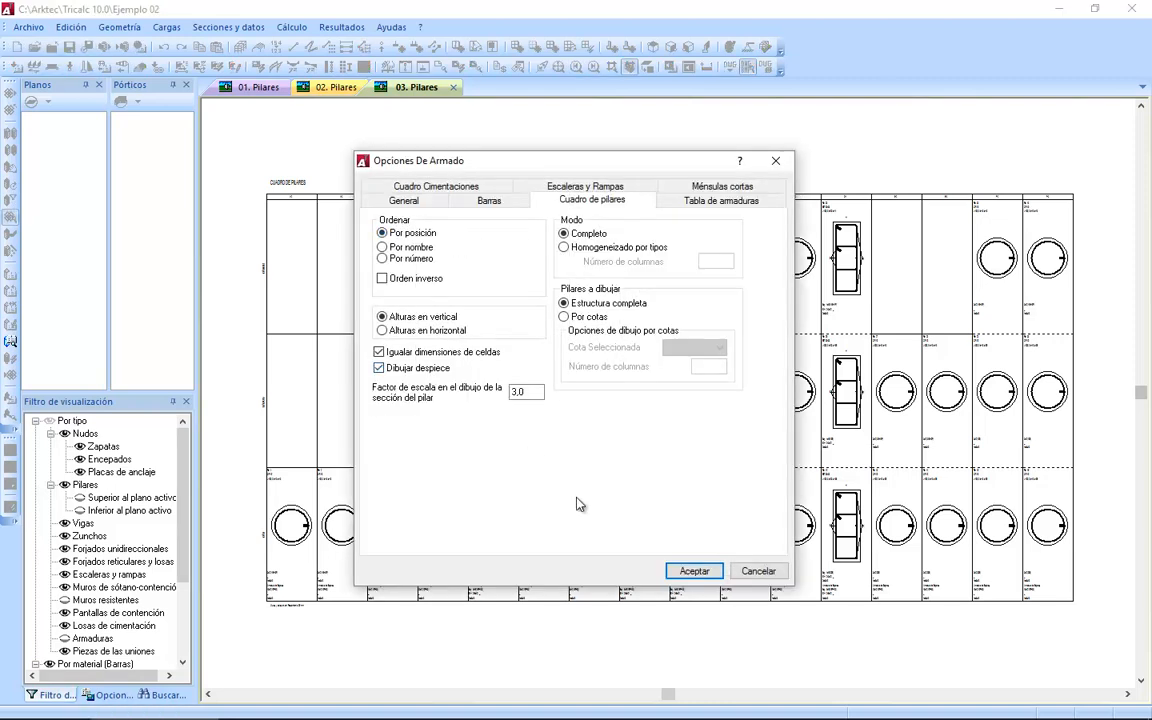
left_click(694, 571)
scroll(612, 620, "up", 3)
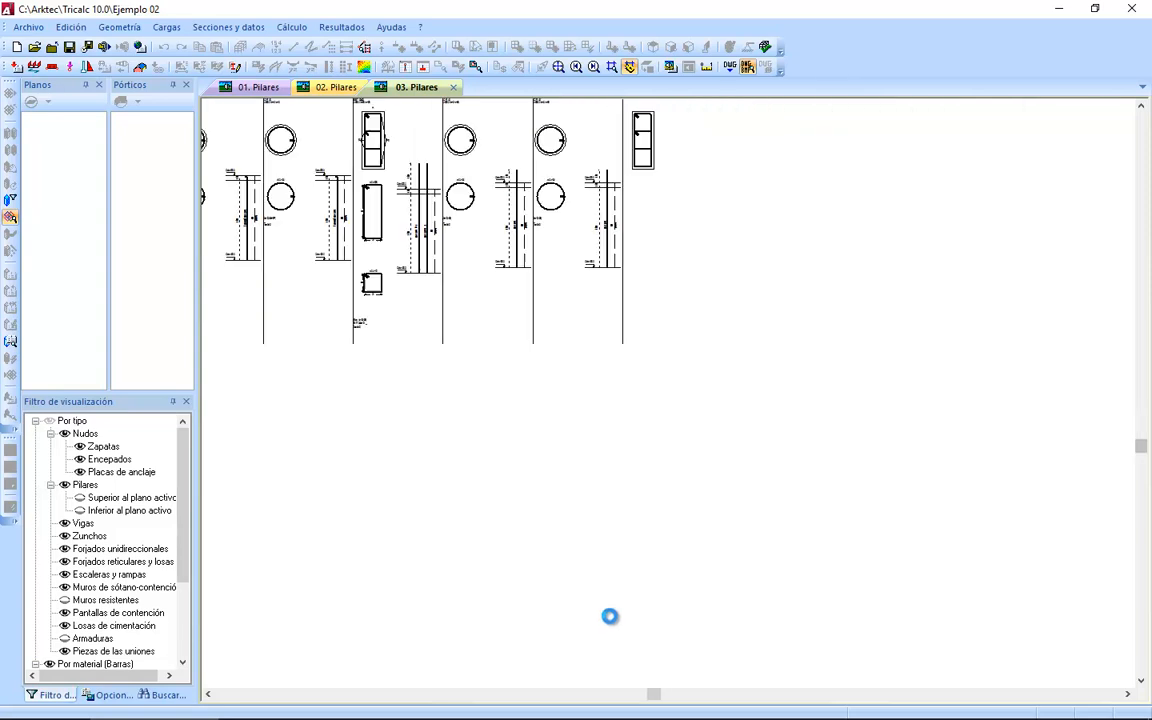
scroll(600, 422, "up", 4)
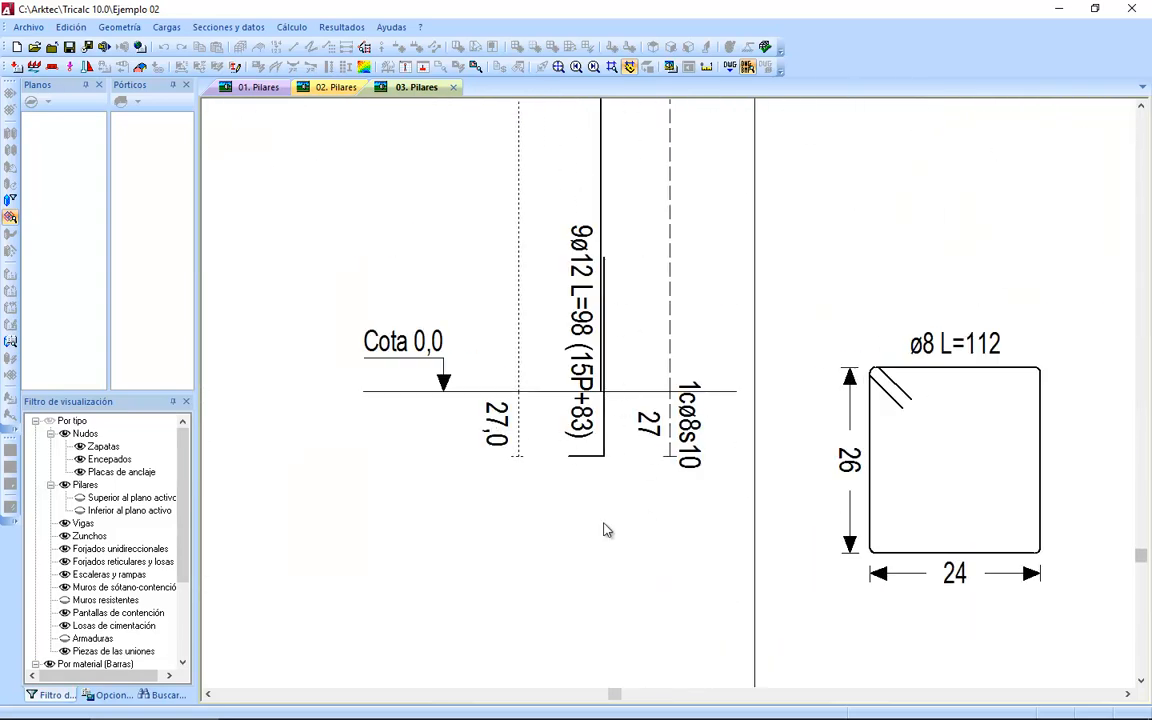
scroll(651, 497, "down", 2)
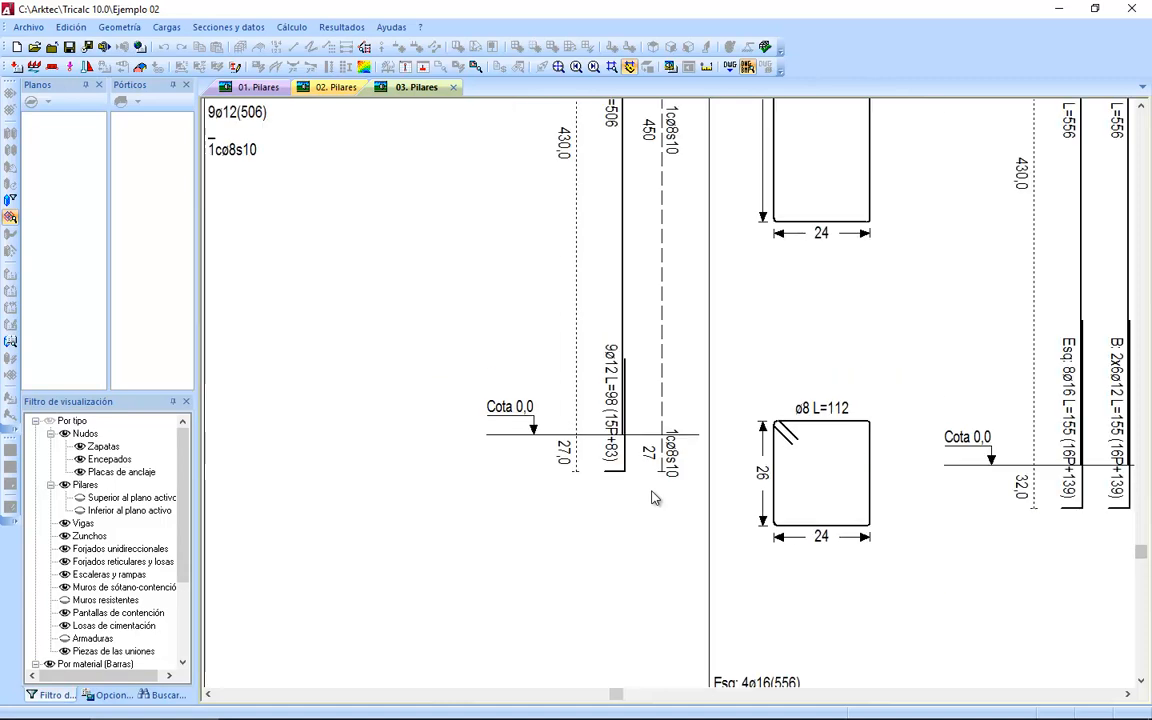
Join the lowest-level reinforcement of column 7 to its starter bars with the Unir a esperas option.
left_click(336, 28)
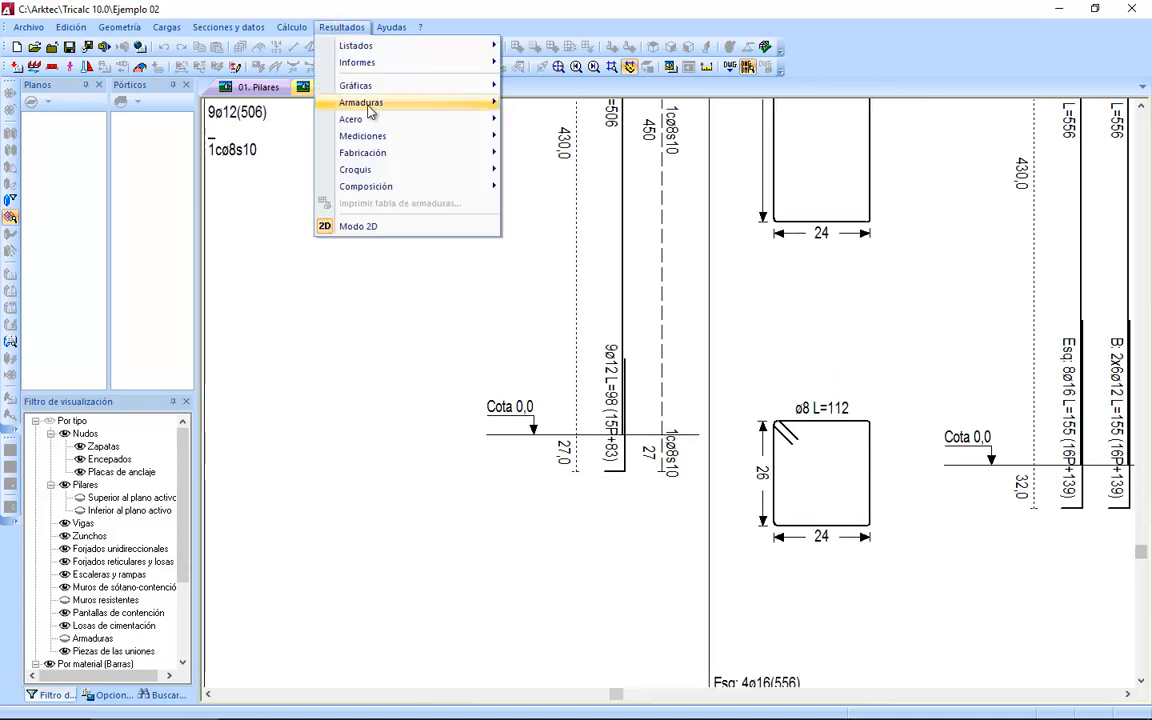
mouse_move(368, 105)
mouse_move(608, 122)
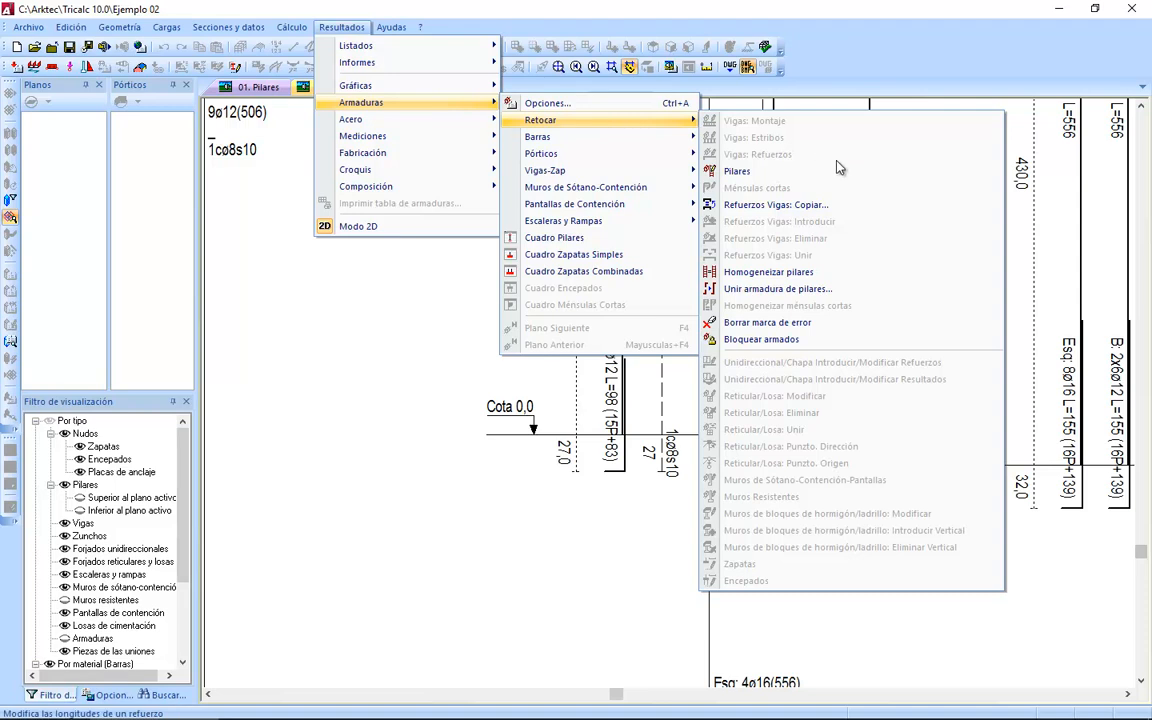
left_click(855, 291)
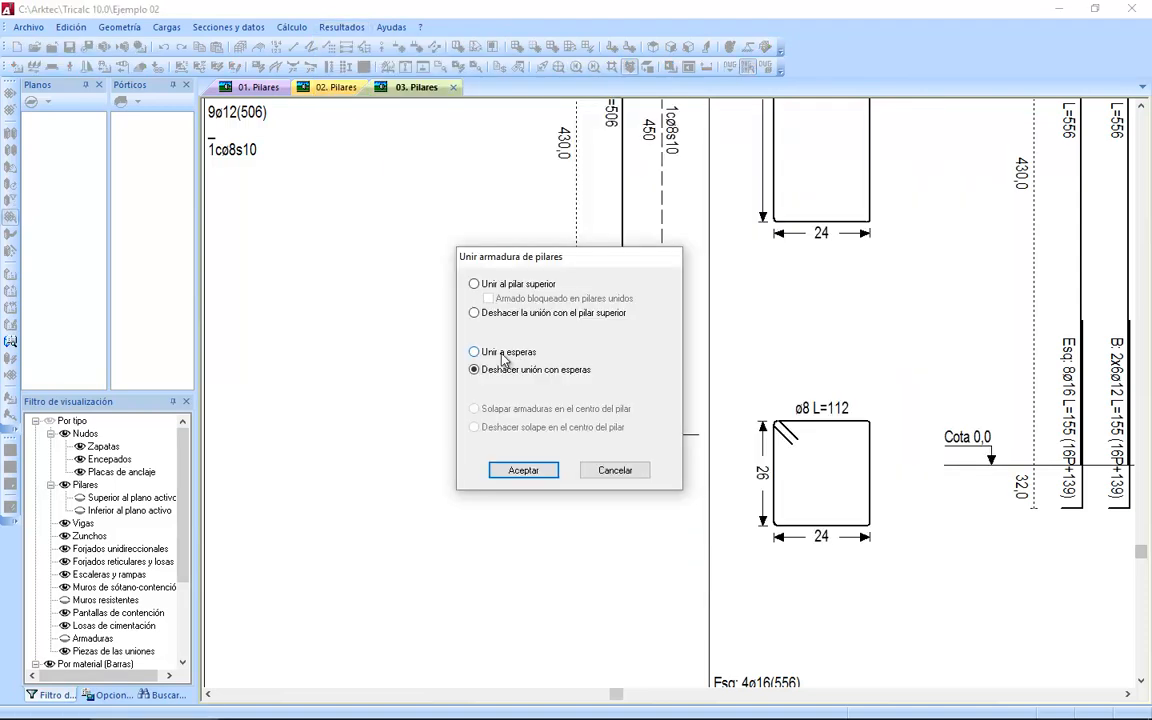
left_click(530, 471)
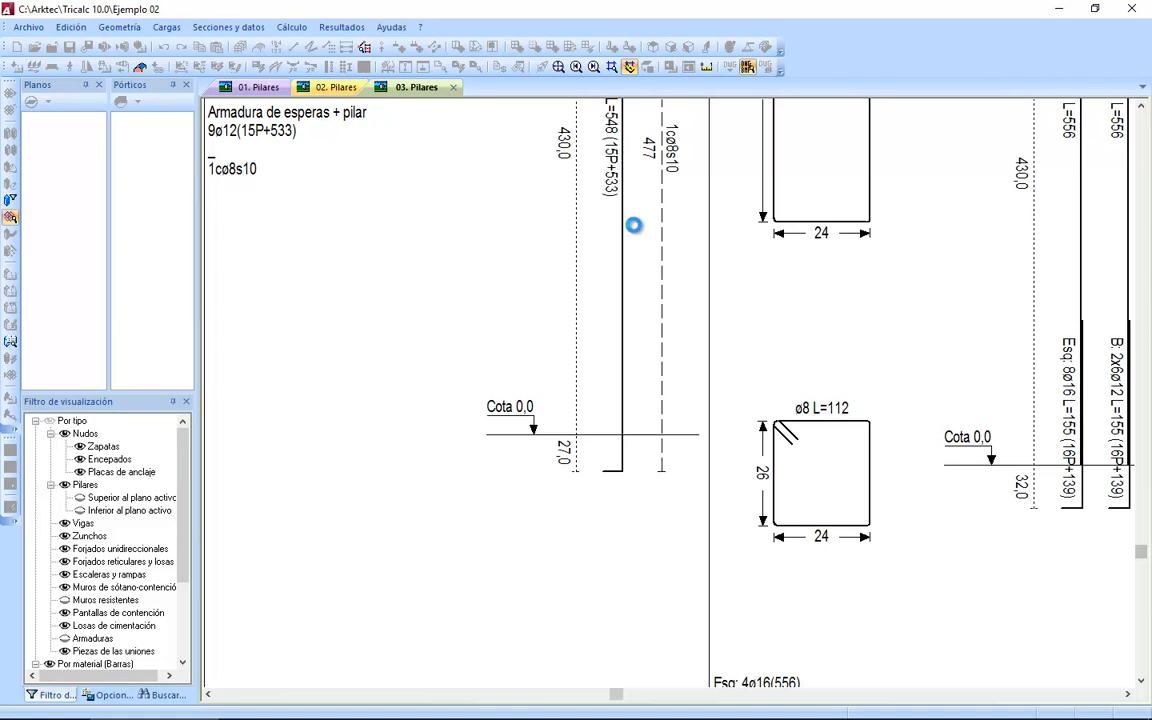
Join the reinforcement of column 7 to the column above using Unir al pilar superior, and check its bar breakdown.
scroll(632, 224, "down", 4)
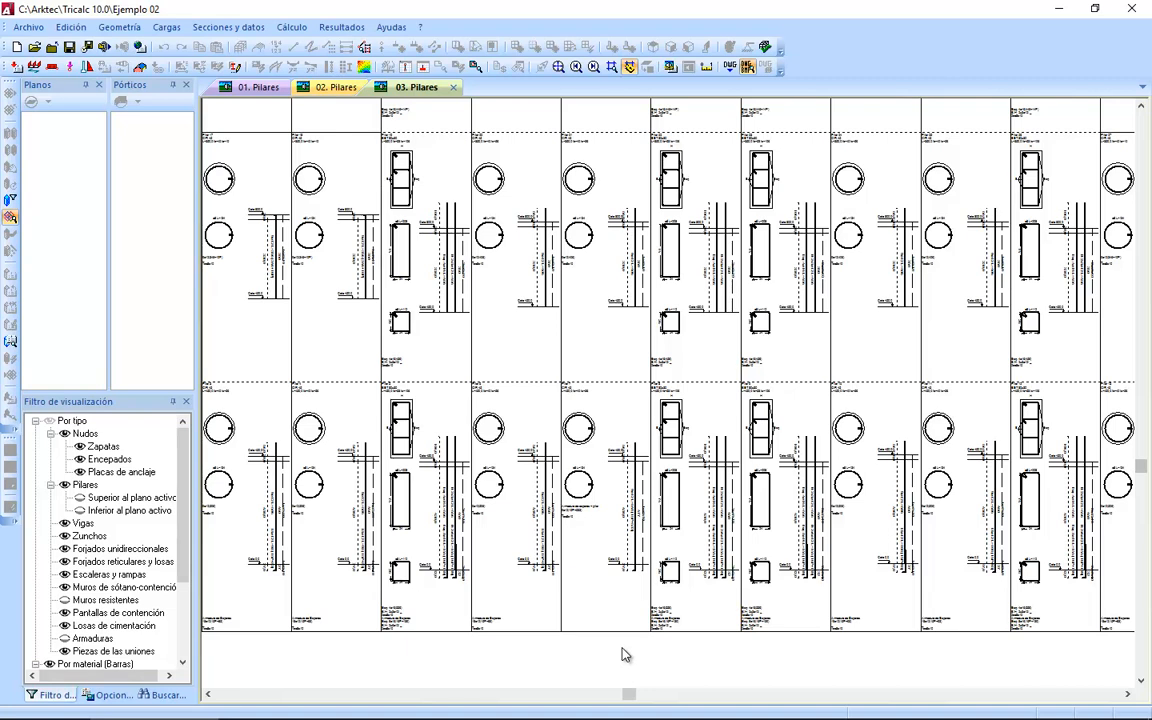
left_click(502, 286)
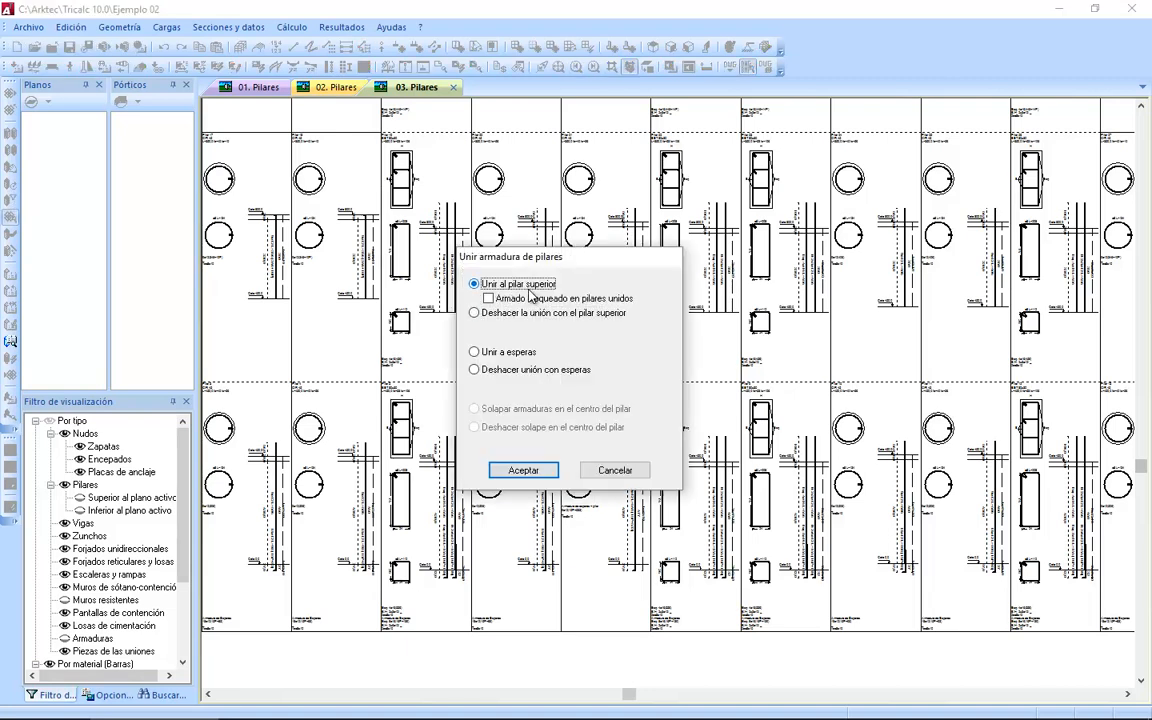
left_click(523, 470)
left_click(597, 462)
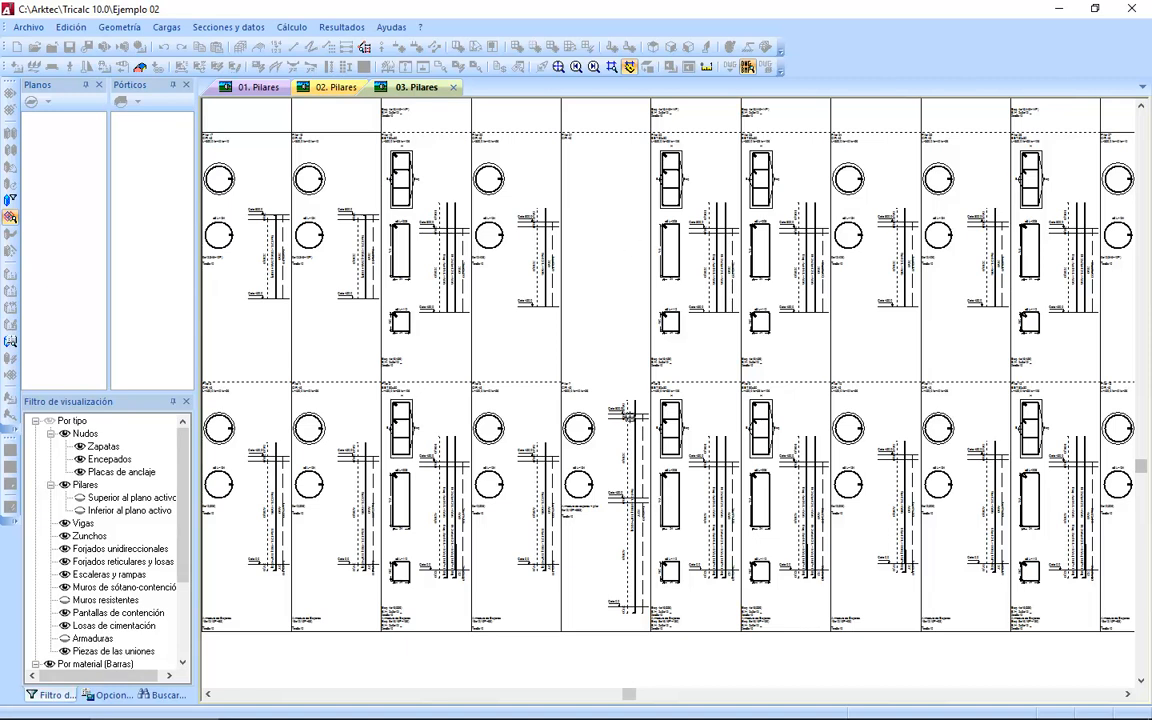
scroll(631, 498, "up", 5)
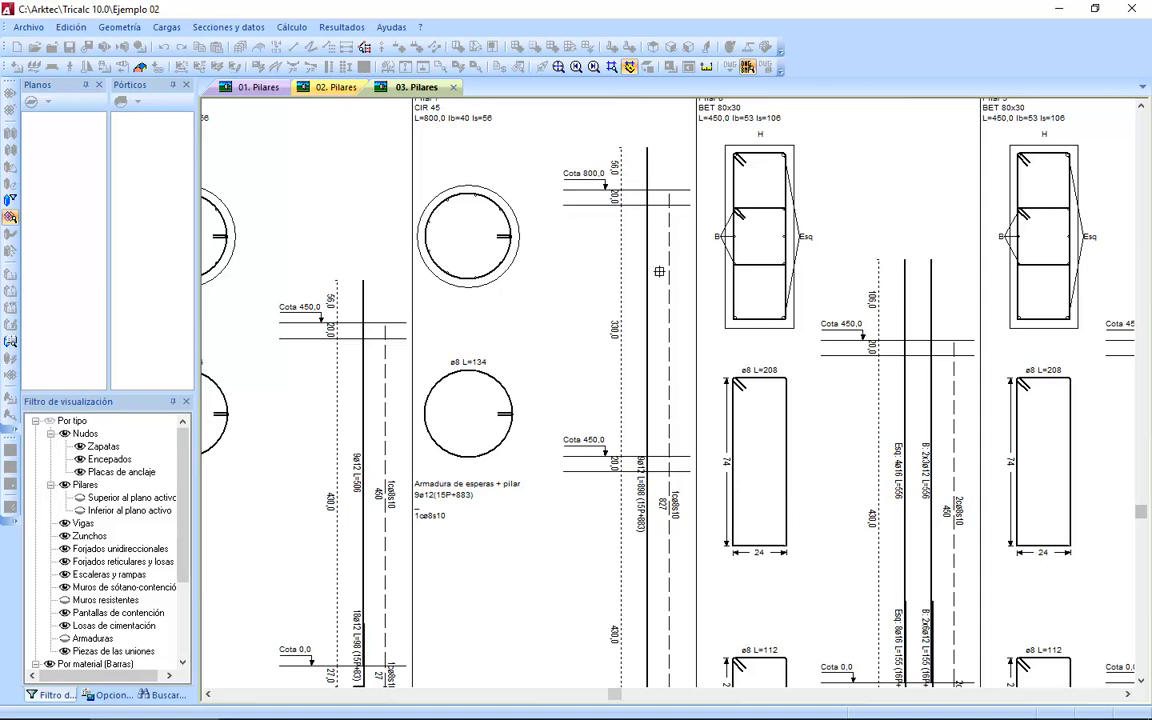
Join the lowest-level reinforcement of columns 6 and 5 to the columns above and examine the joined bars.
scroll(600, 537, "down", 6)
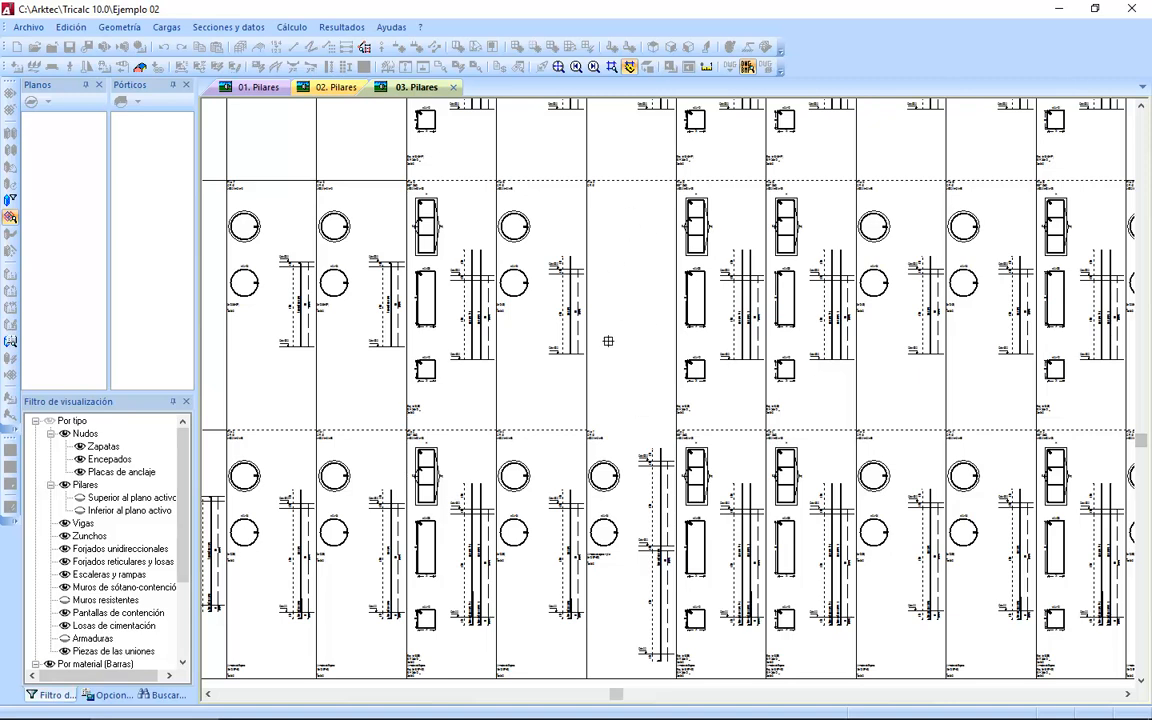
left_click(545, 507)
left_click(464, 510)
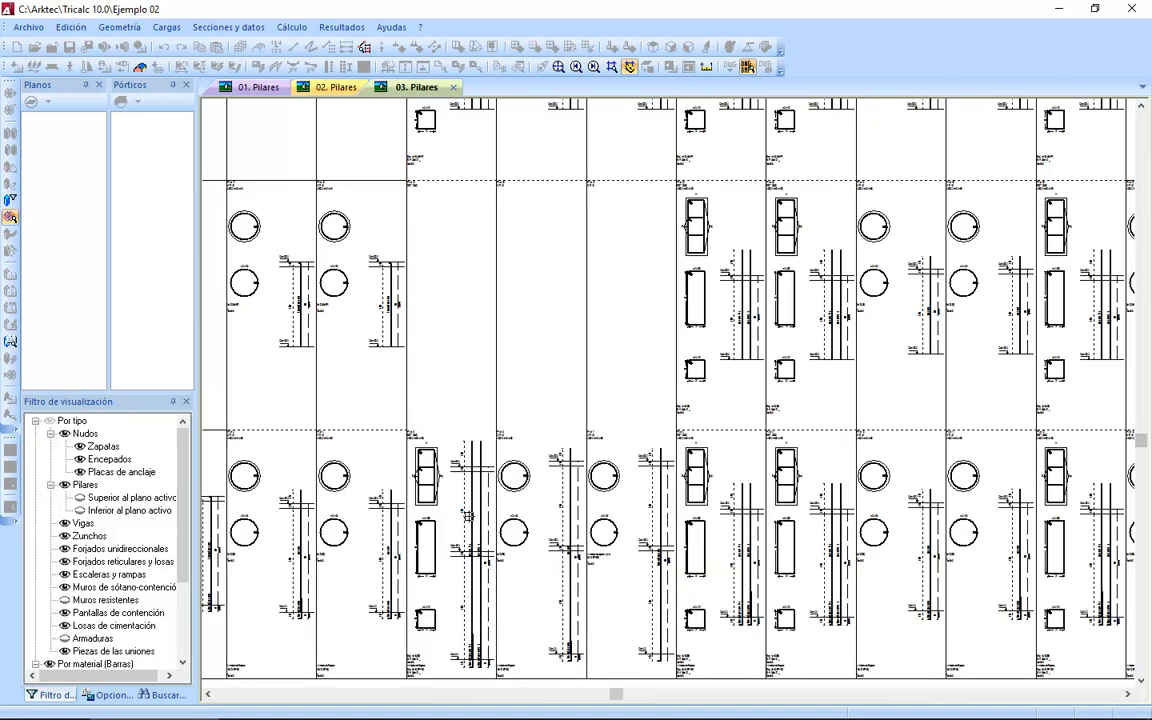
scroll(453, 548, "up", 3)
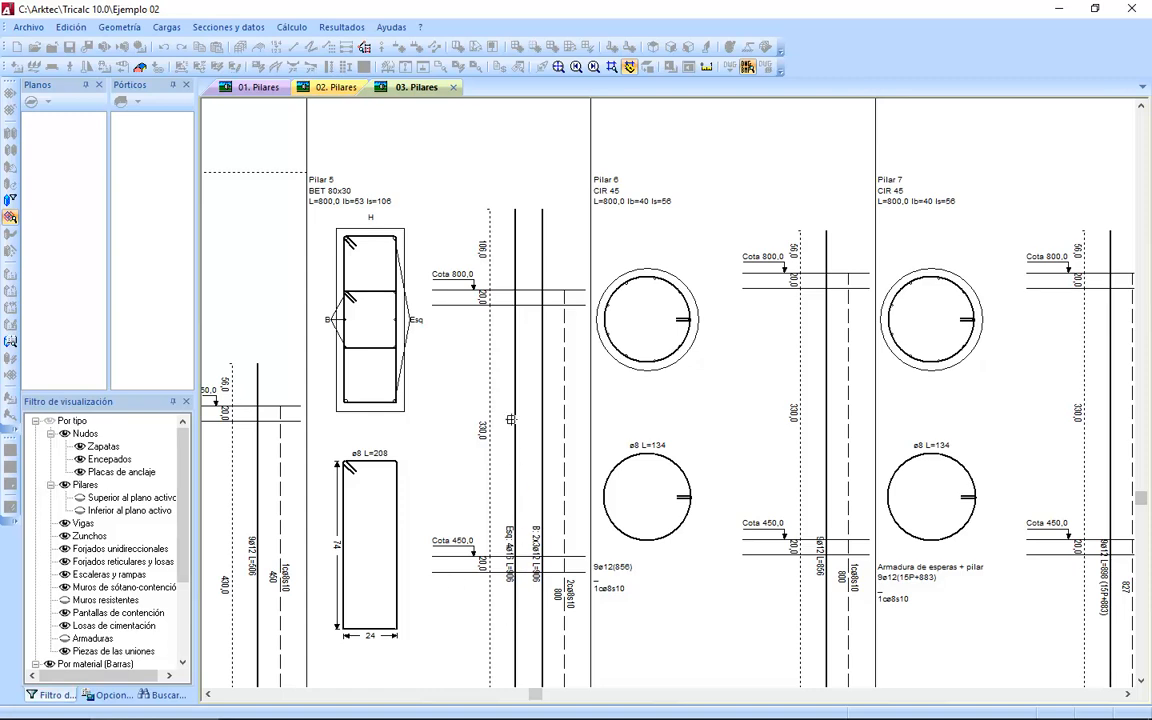
scroll(527, 519, "down", 3)
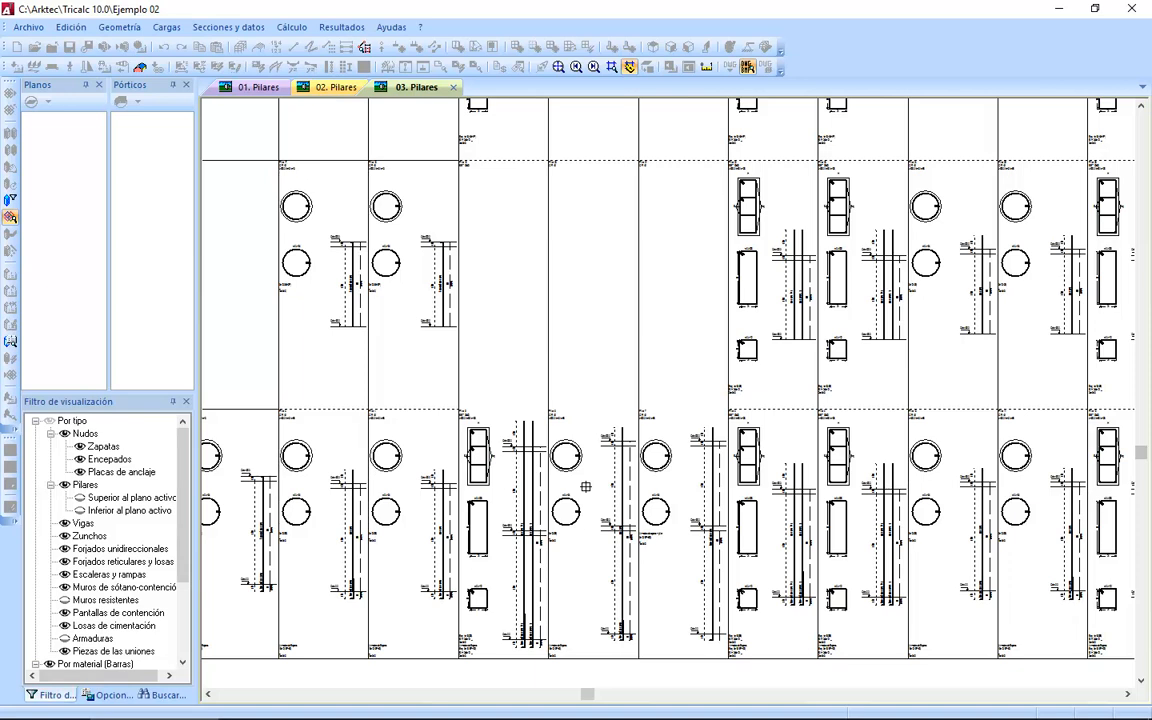
key("Escape")
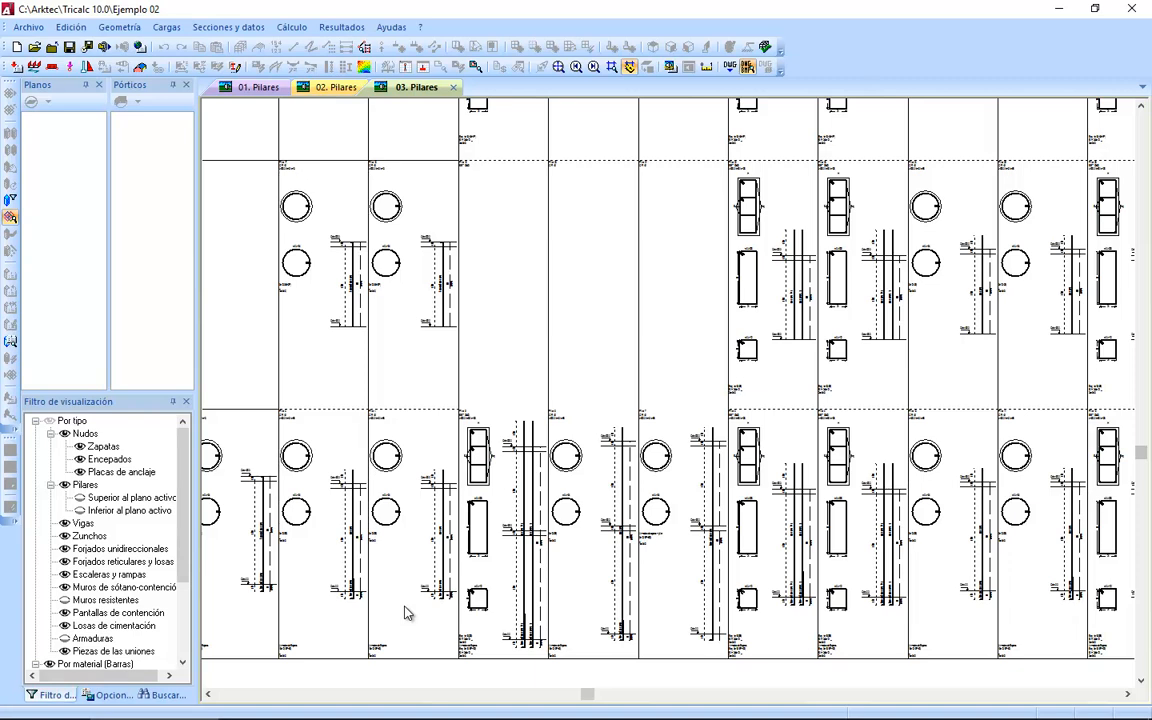
Undo the reinforcement joins between columns 5, 6 and 7 and their upper columns with Deshacer la unión con el pilar superior.
right_click(405, 607)
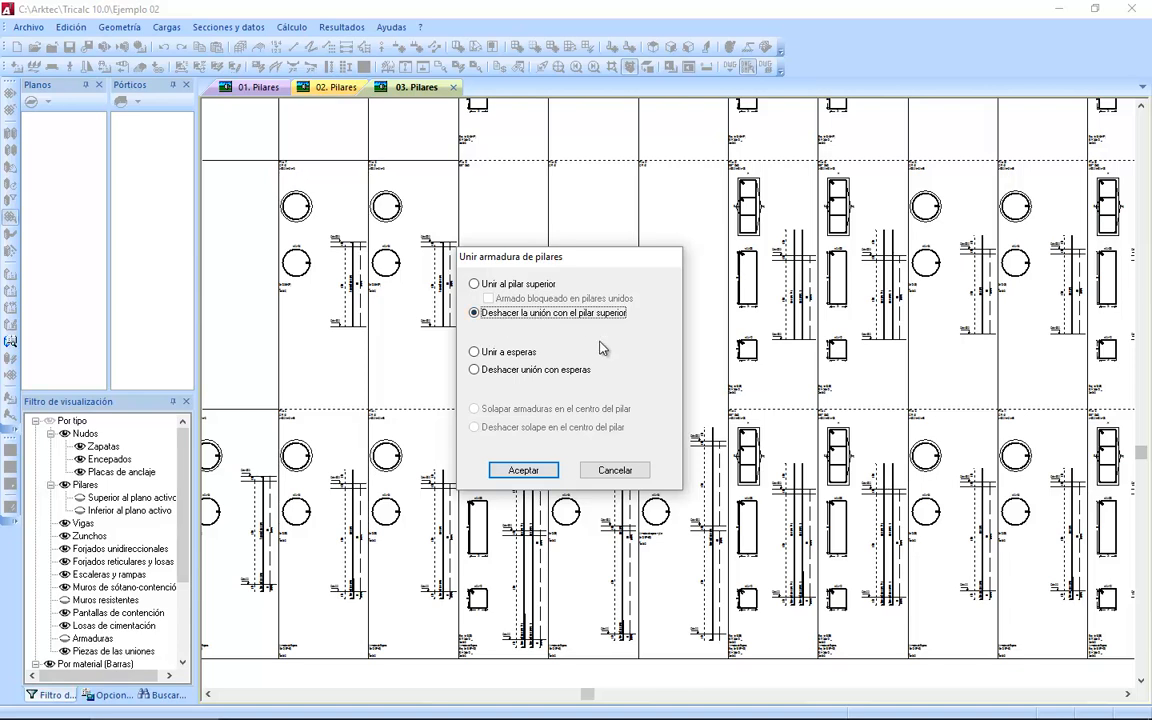
left_click(524, 470)
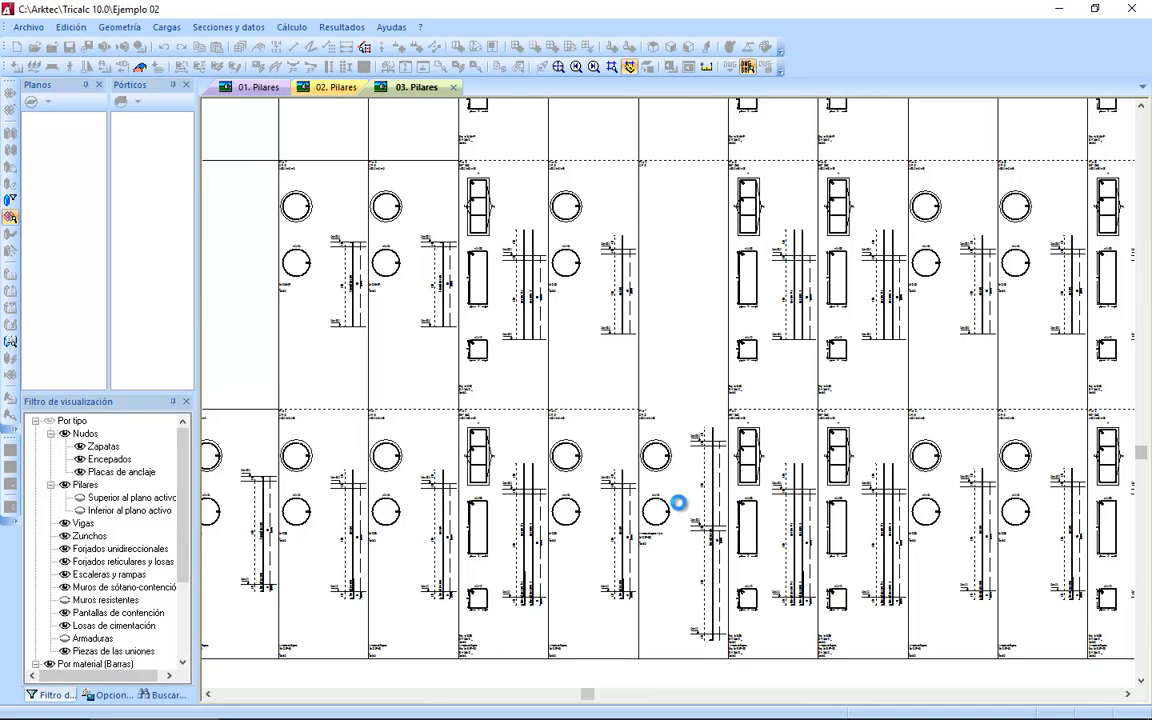
scroll(690, 540, "up", 3)
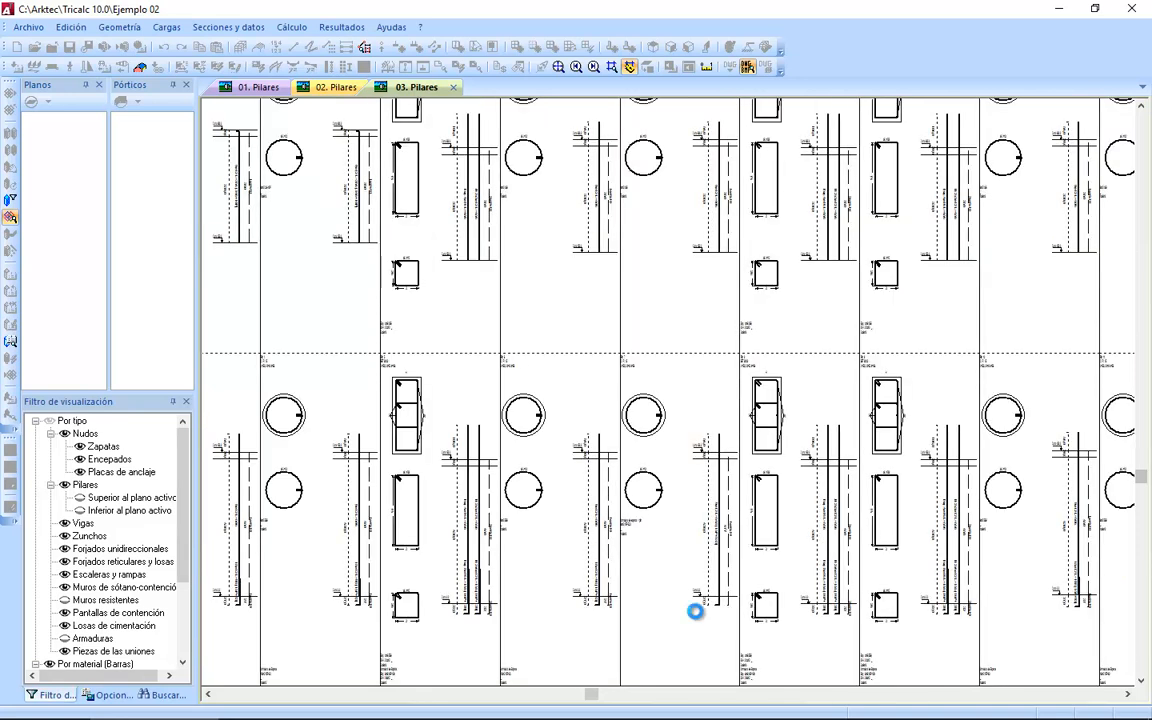
Undo the join between the reinforcement of column 7 and its starter bars with Deshacer unión con esperas.
left_click(687, 620)
left_click(524, 372)
left_click(535, 470)
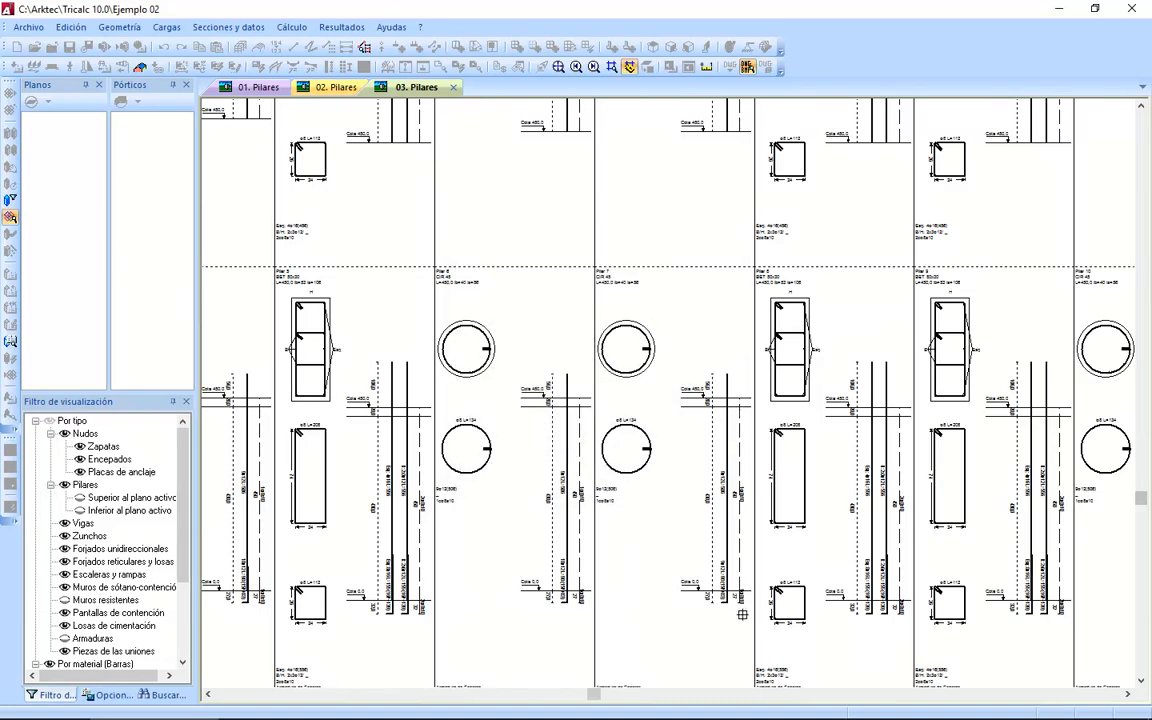
scroll(735, 602, "up", 6)
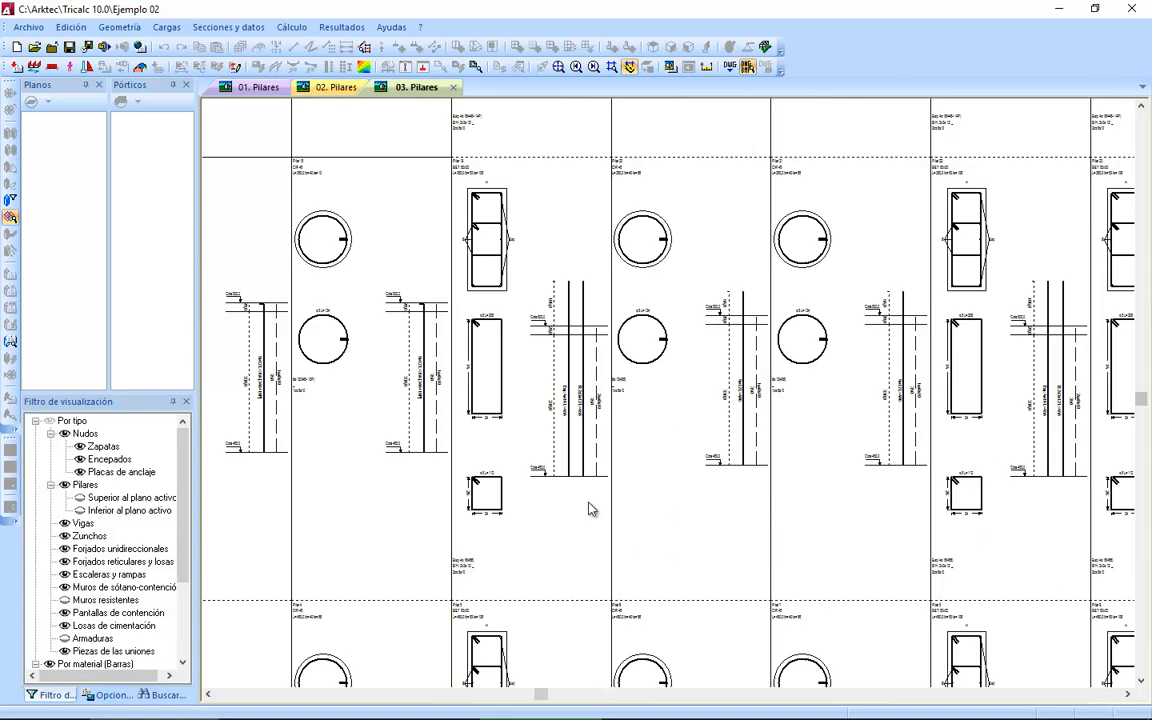
scroll(565, 443, "up", 1)
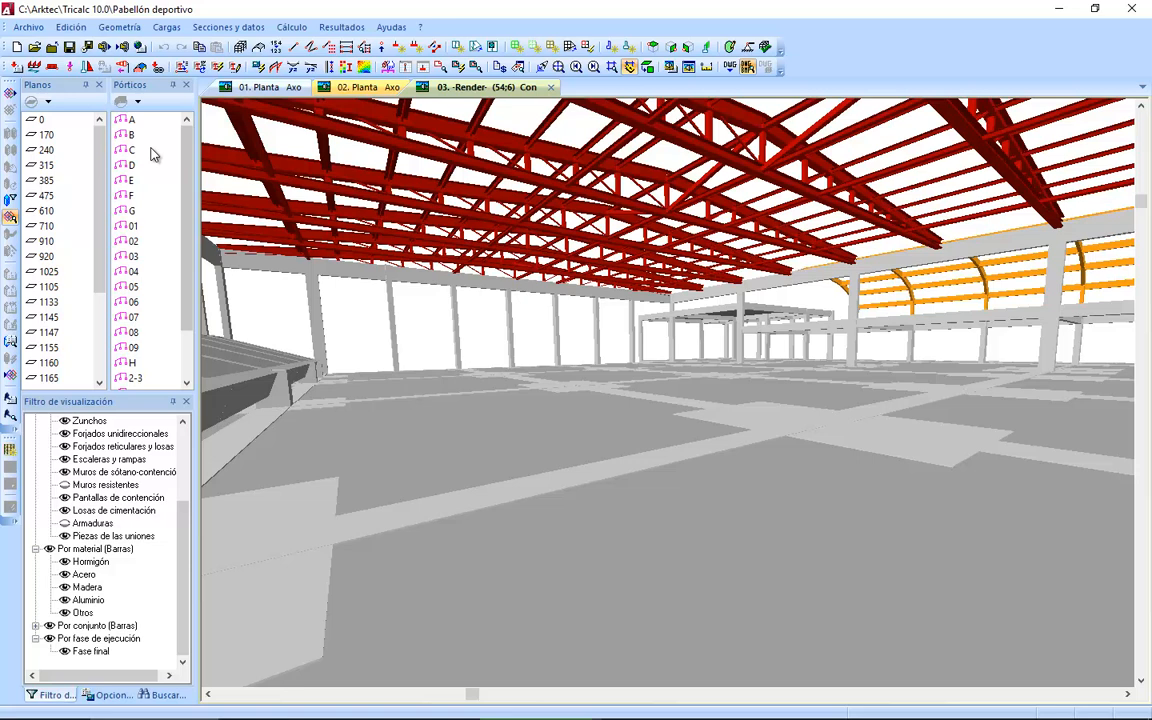
Save the general options of the Pabellón deportivo structure to the desktop (Escritorio) as "Mis opciones".
left_click(30, 27)
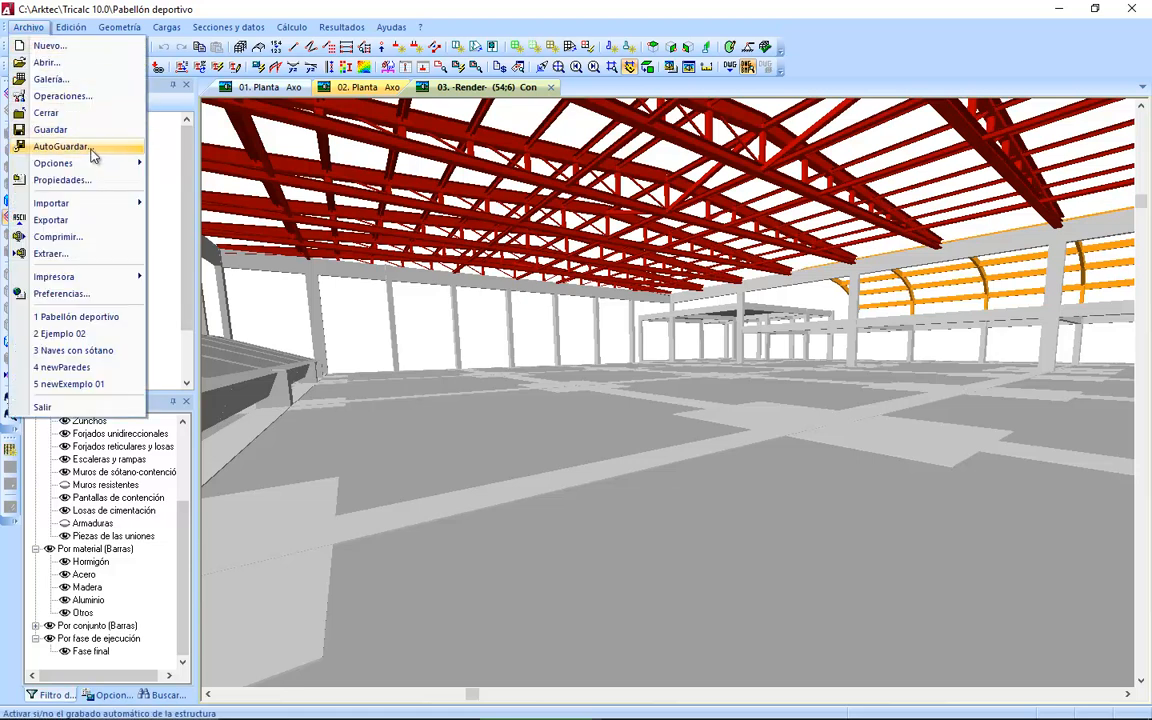
mouse_move(98, 167)
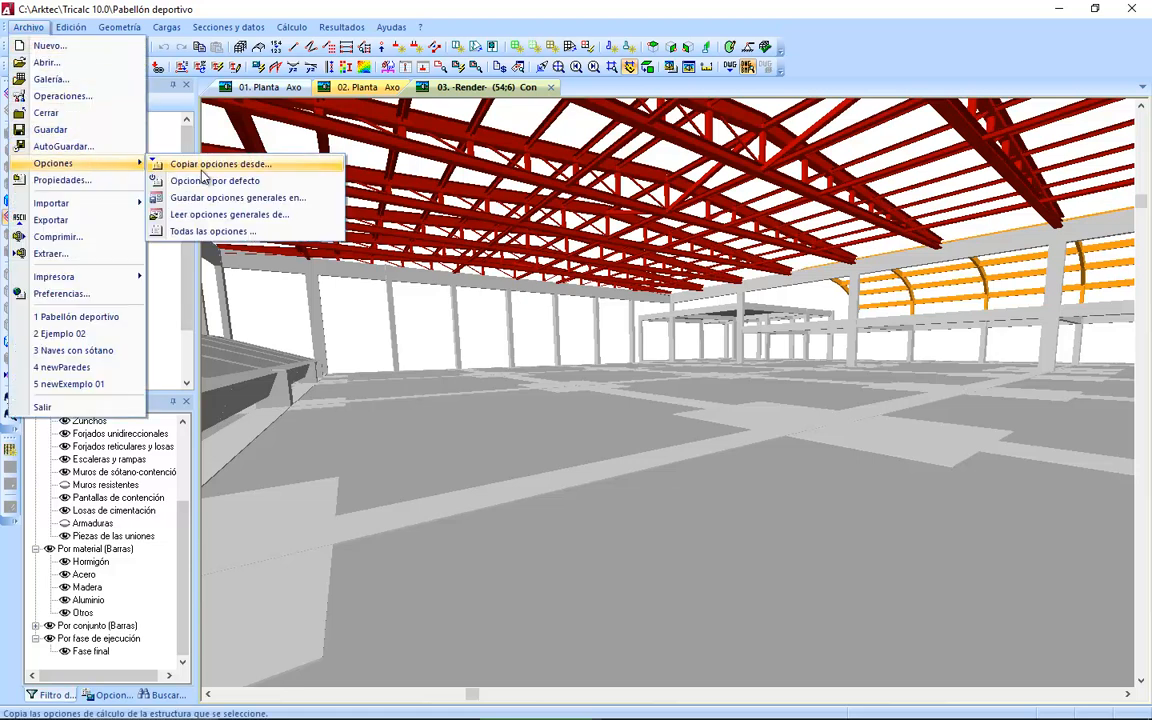
left_click(290, 197)
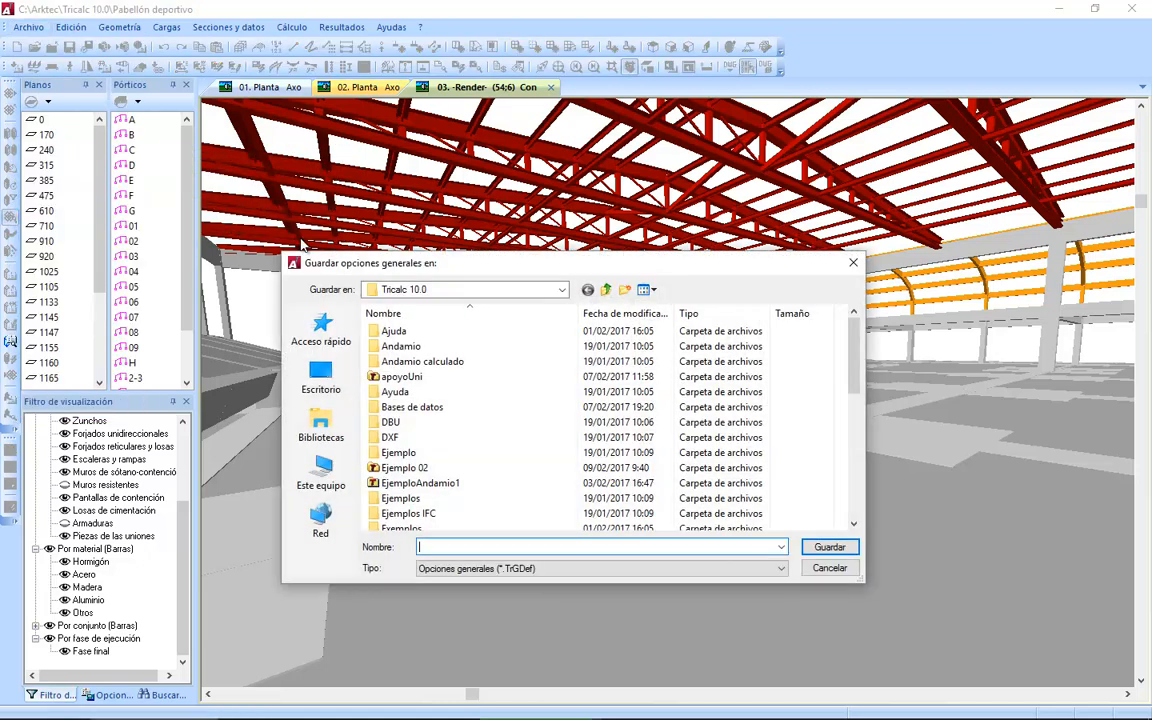
left_click(321, 378)
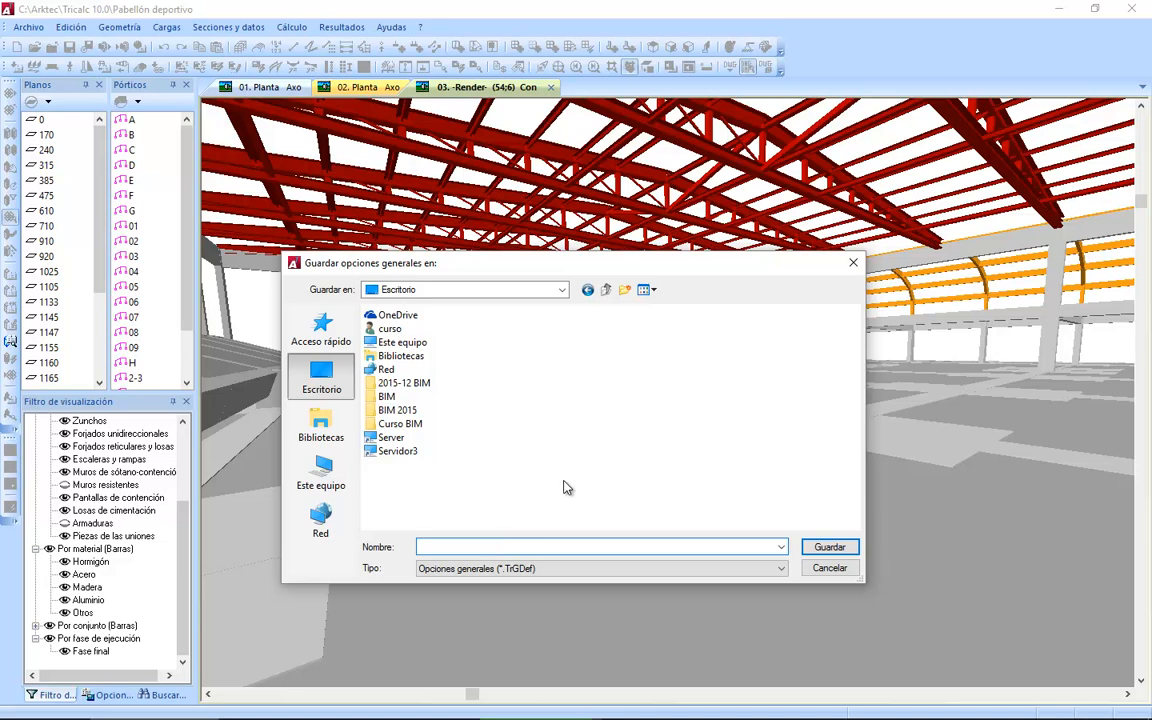
type("Mis opciones")
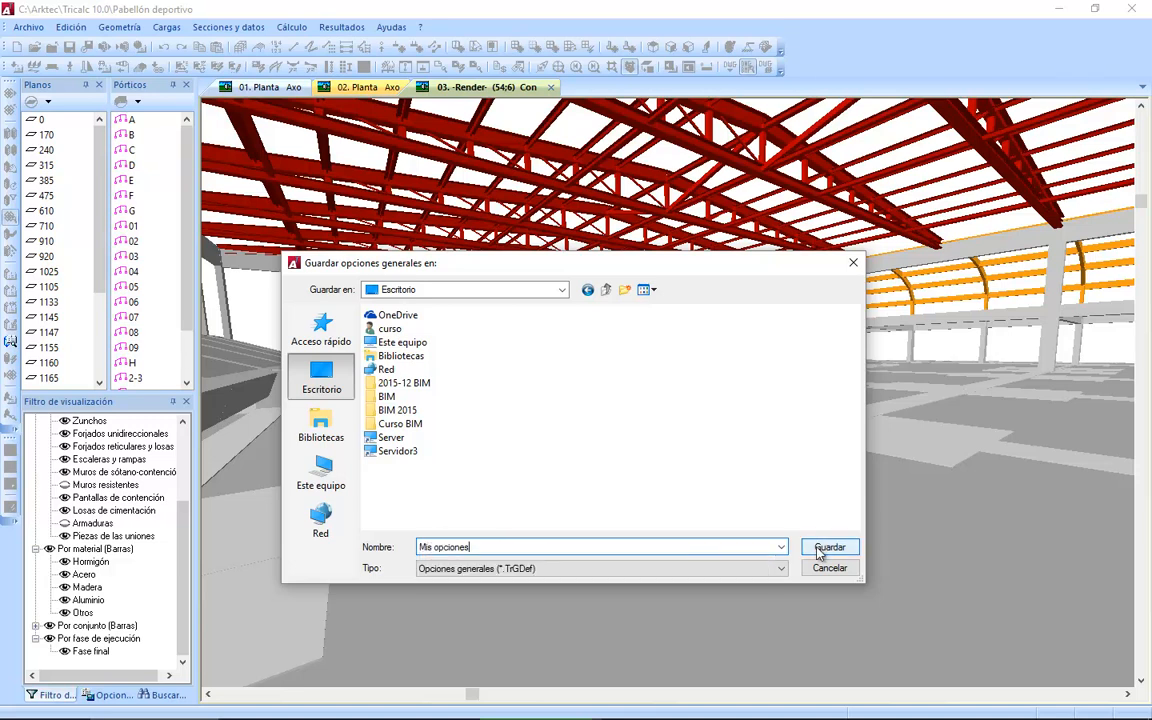
left_click(829, 547)
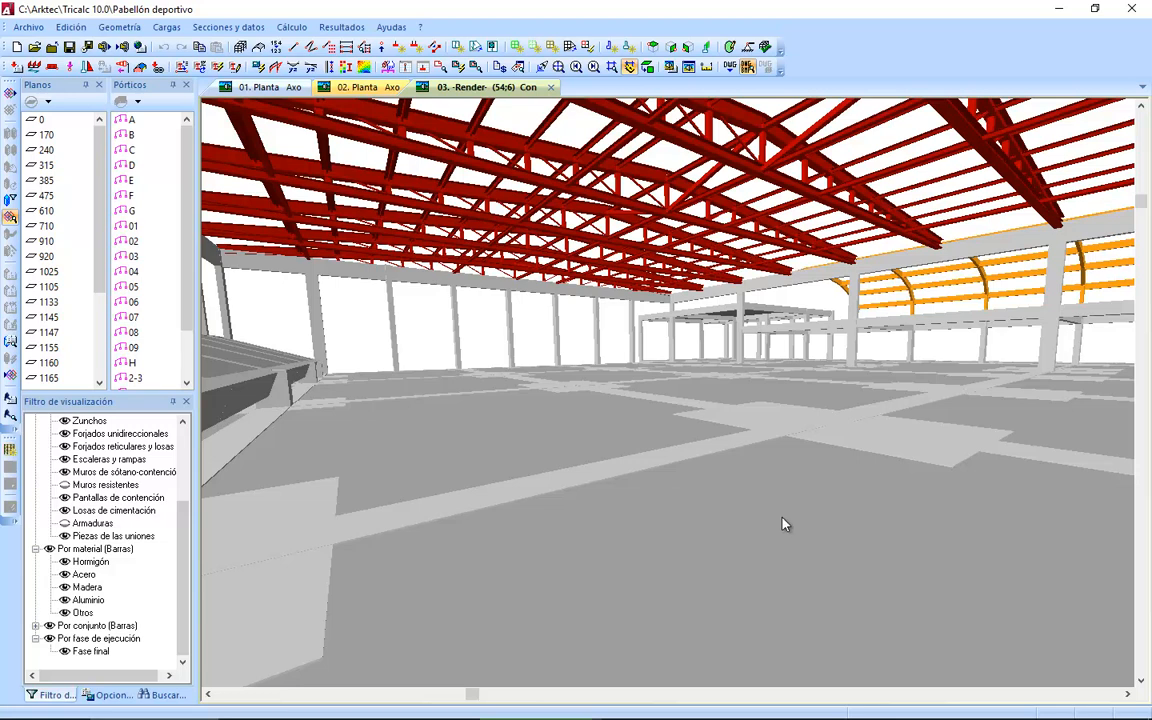
Load saved general options into the Pabellón deportivo structure with Leer opciones generales de.
left_click(28, 27)
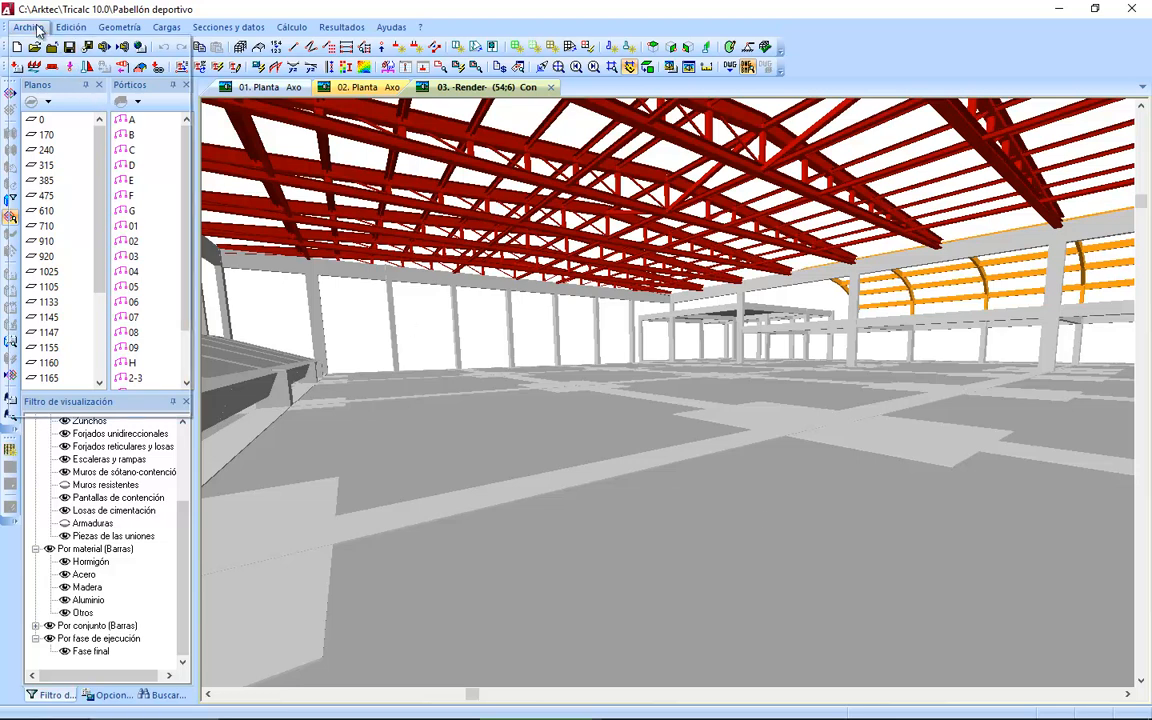
mouse_move(72, 162)
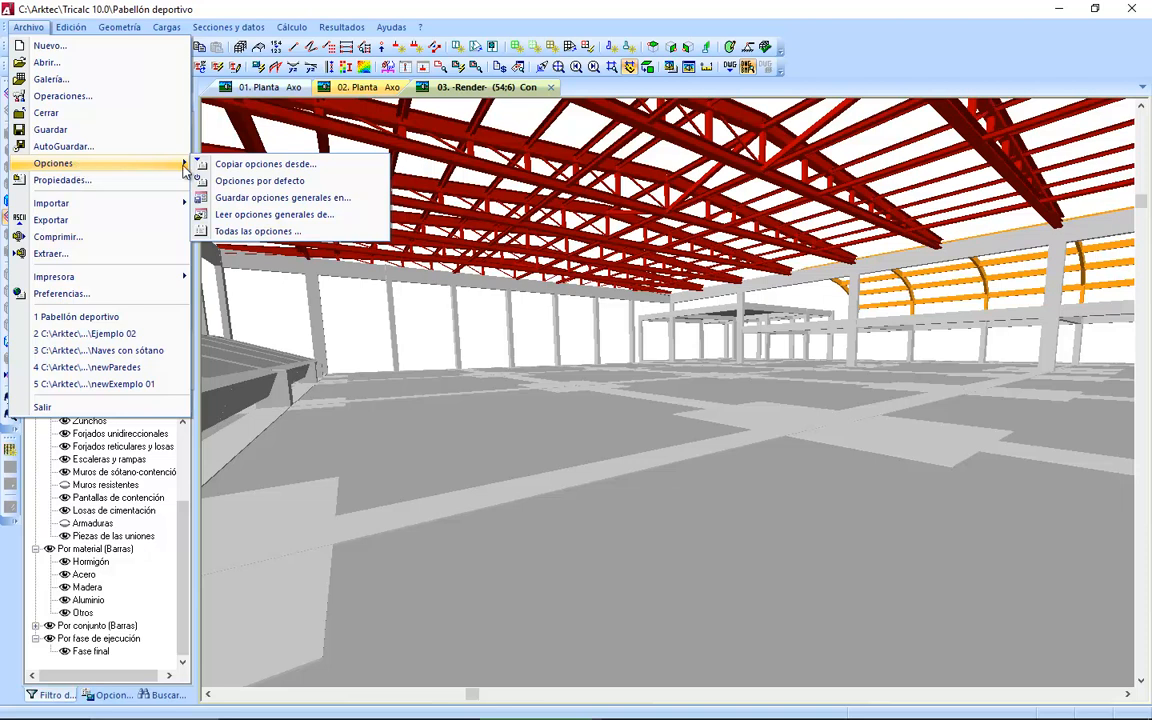
left_click(294, 216)
left_click(380, 438)
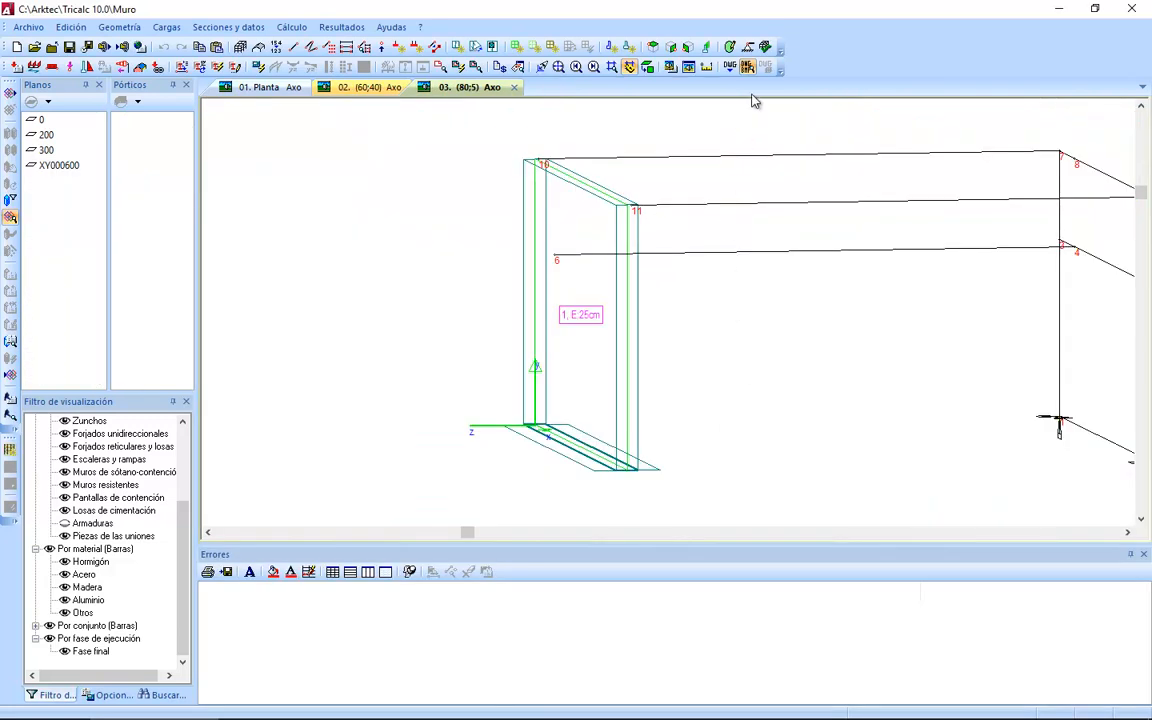
Check the geometry of the Muro structure with the existing check options.
left_click(689, 47)
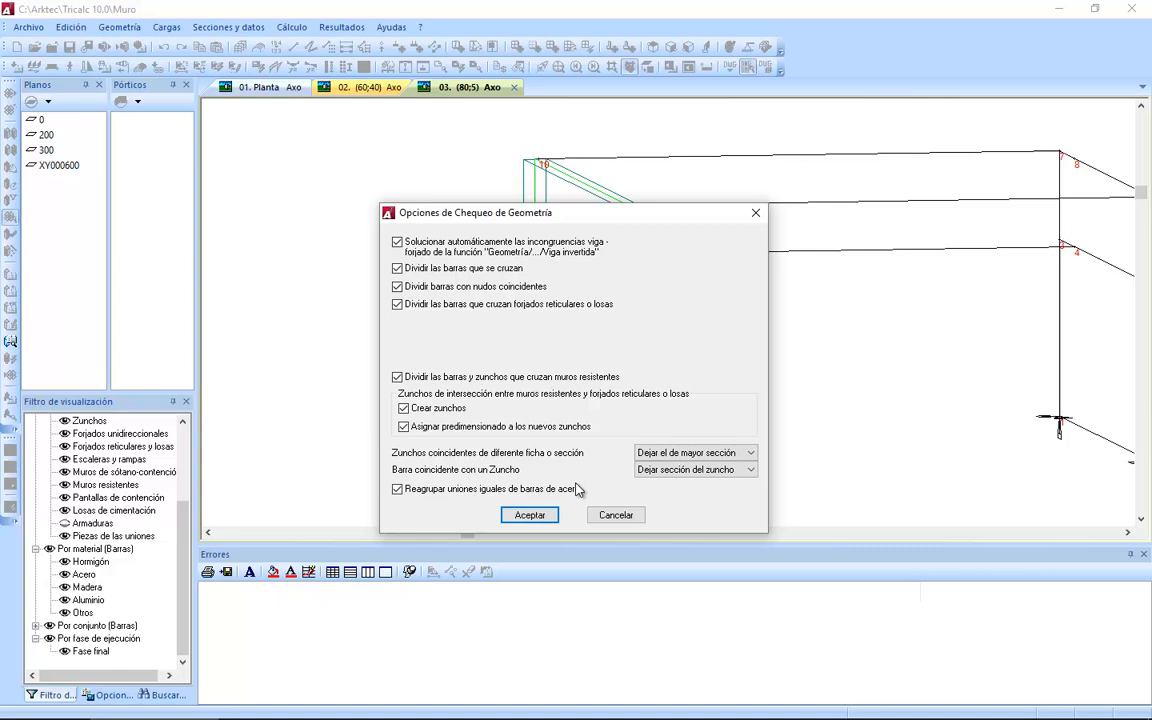
left_click(528, 514)
left_click(607, 412)
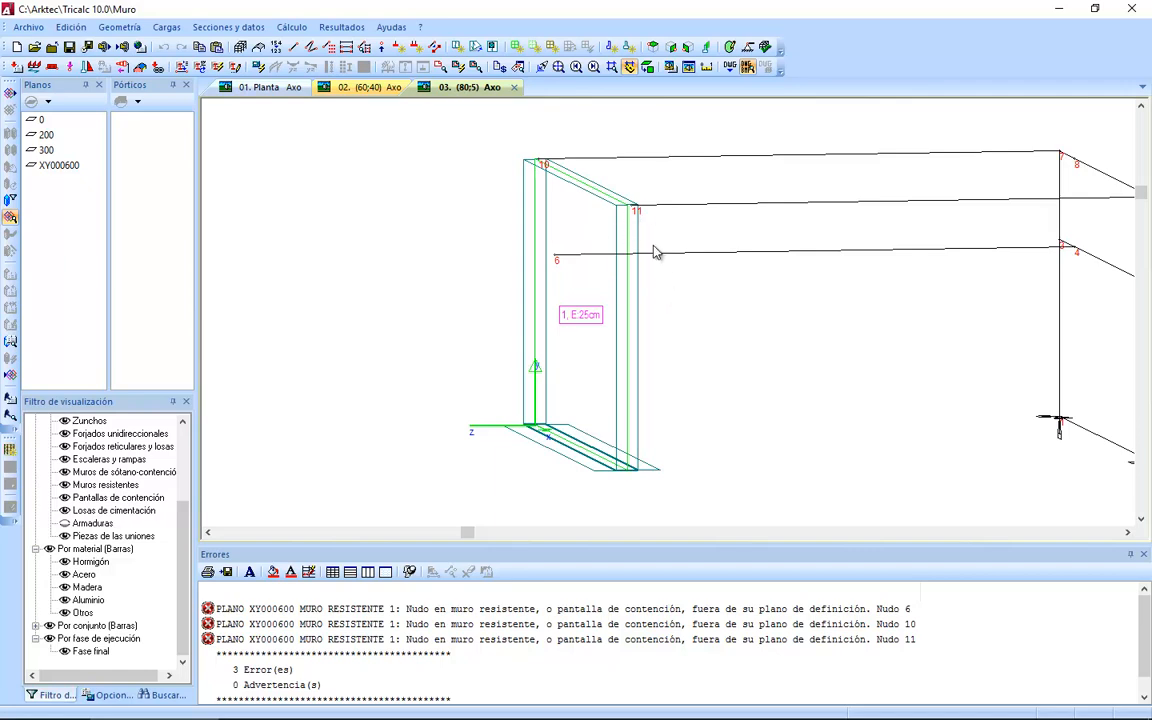
Examine the position of nodes 6, 10 and 11 relative to the plane of resistant wall 1, from the side and in axonometric view.
key("Right")
key("Right")
key("Down")
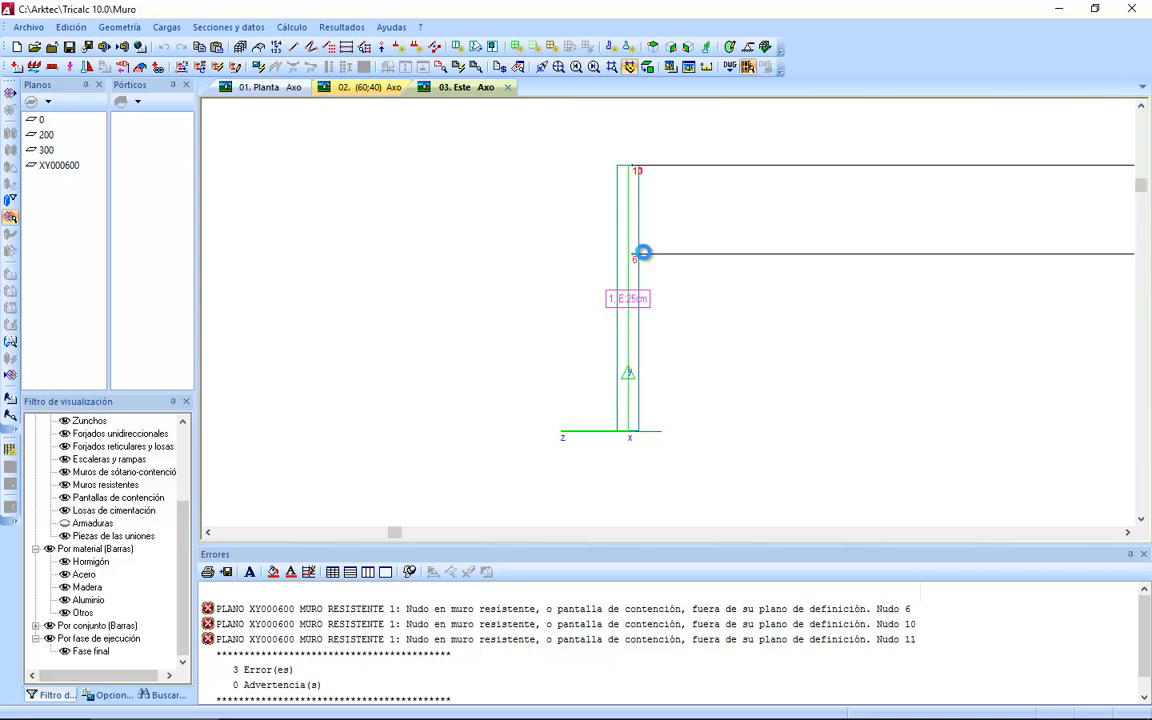
scroll(643, 253, "up", 4)
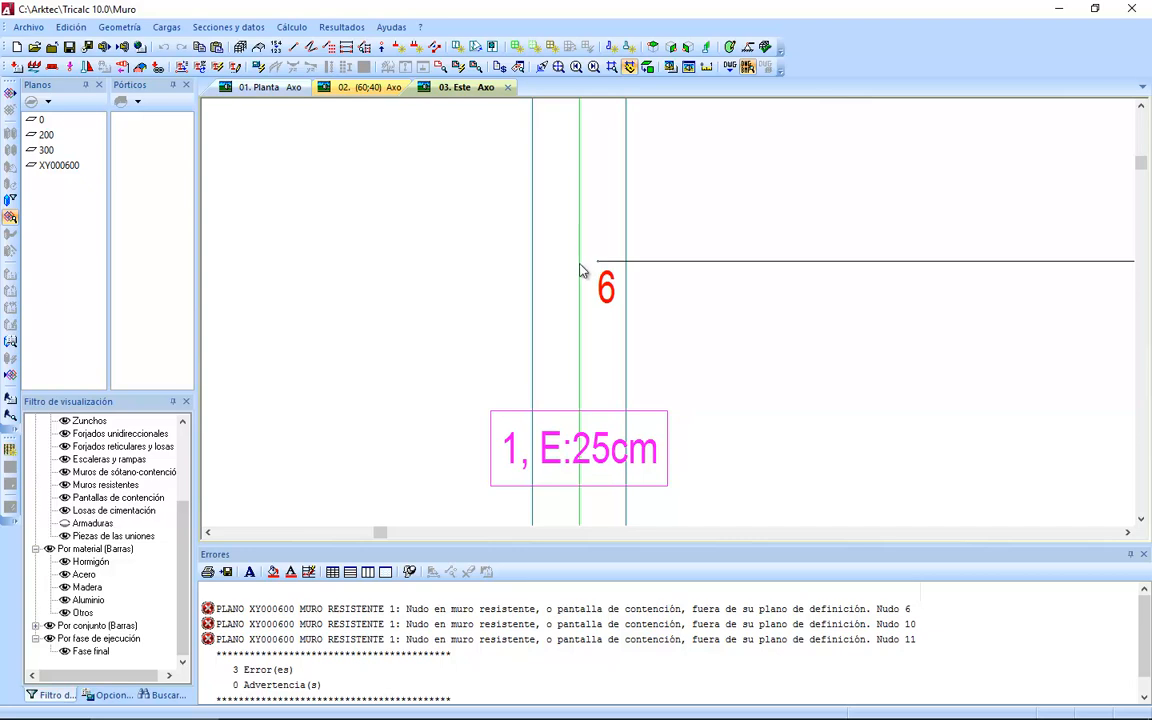
scroll(581, 271, "down", 3)
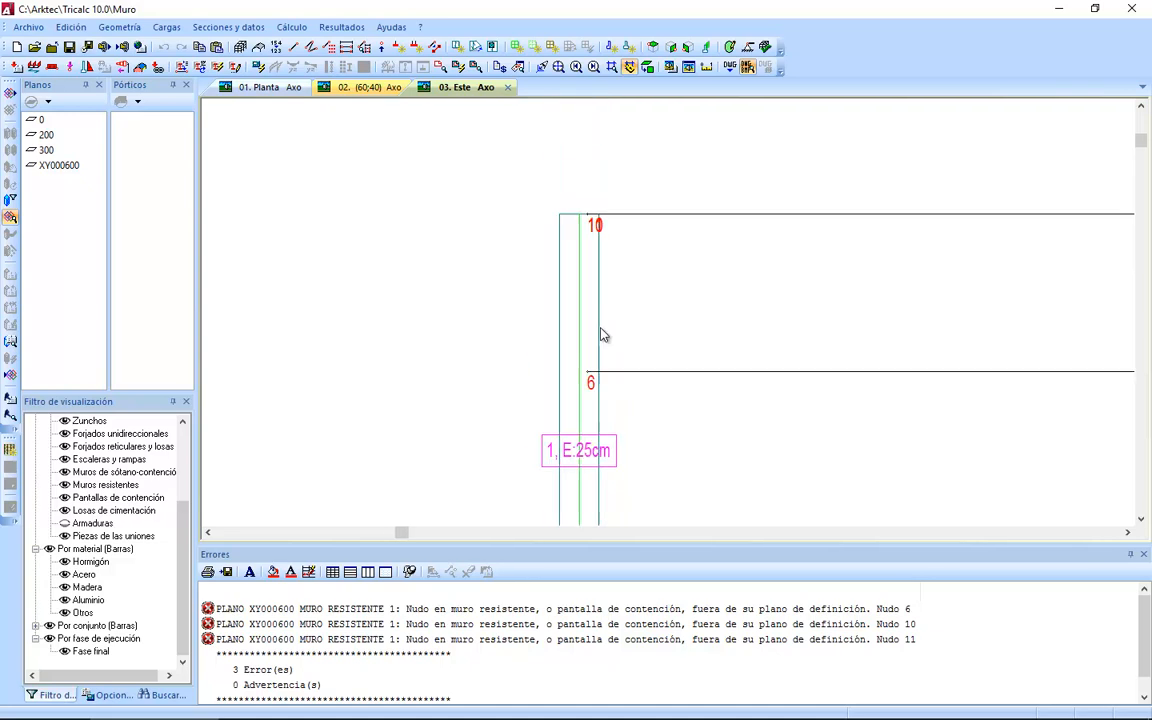
scroll(594, 222, "up", 2)
scroll(617, 232, "down", 1)
key("Up")
scroll(622, 236, "down", 4)
key("Left")
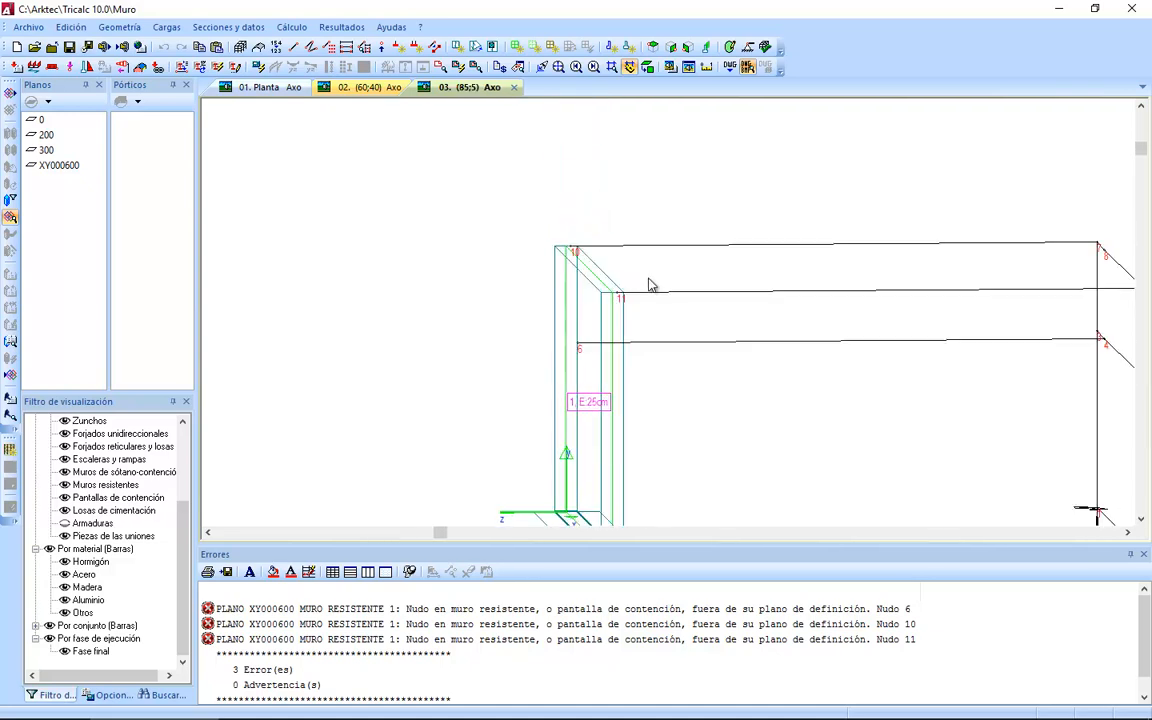
scroll(618, 352, "up", 2)
key("Left")
key("Left")
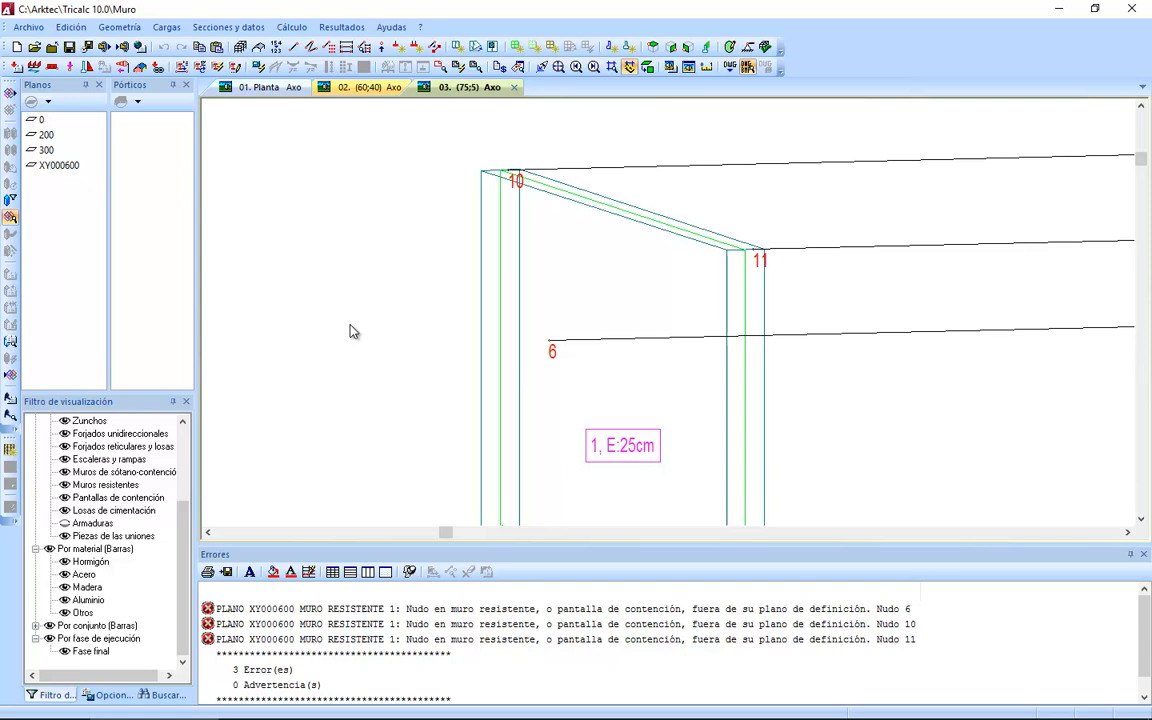
Displace nodes 6, 10 and 11 onto the mid-plane of resistant wall 1 and check the geometry again with the same options.
left_click(118, 27)
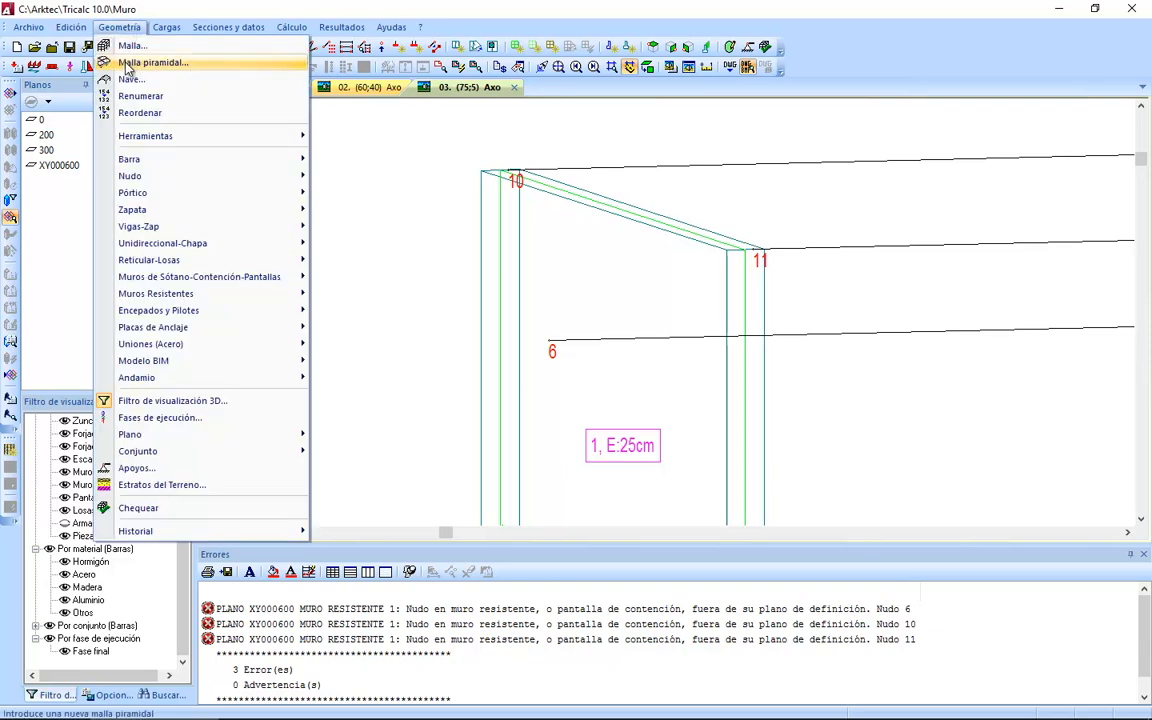
mouse_move(180, 177)
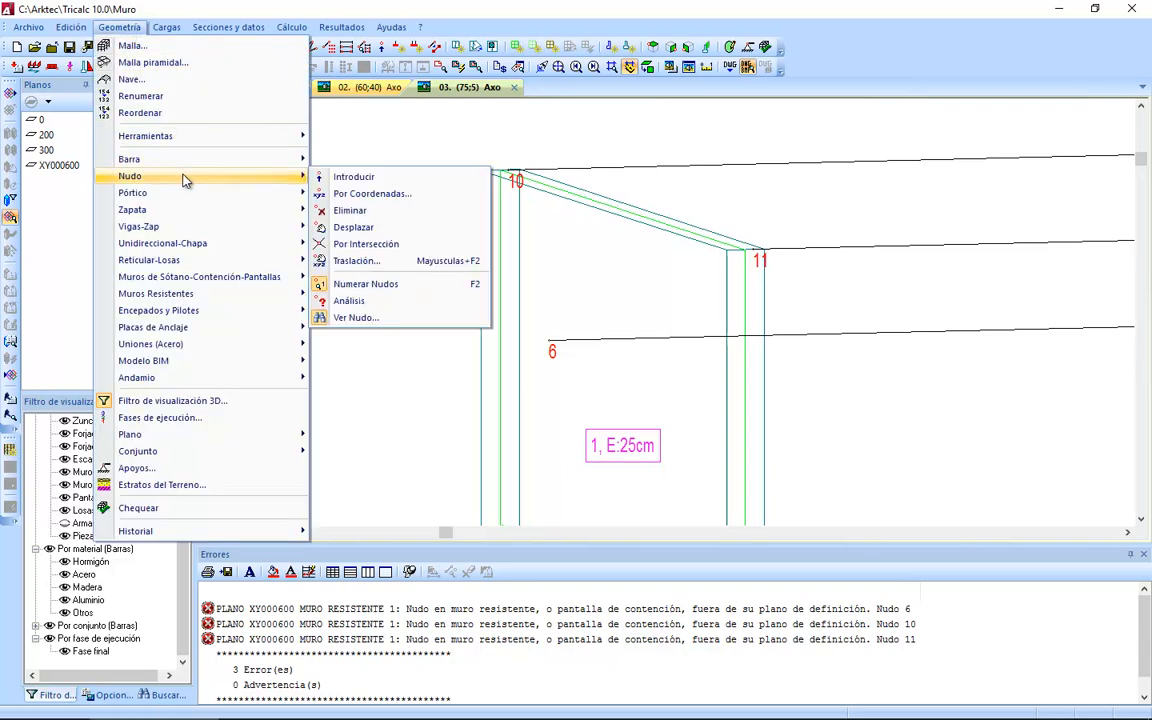
left_click(410, 227)
left_click_drag(502, 152, 812, 401)
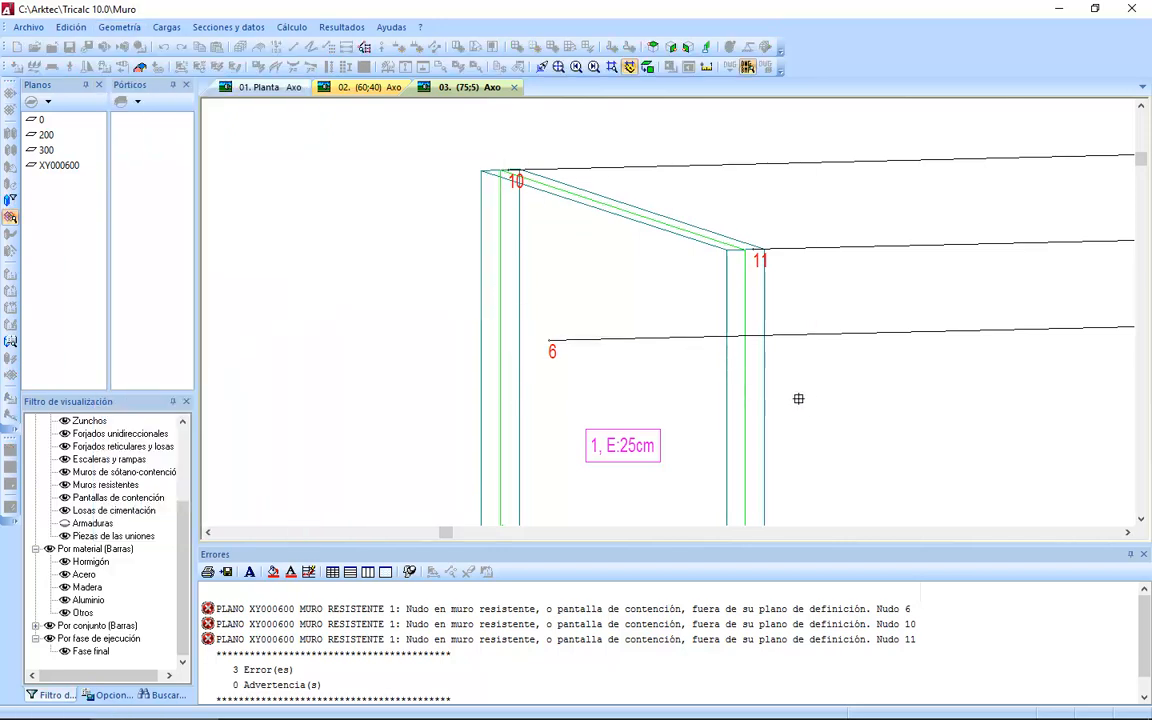
left_click(727, 382)
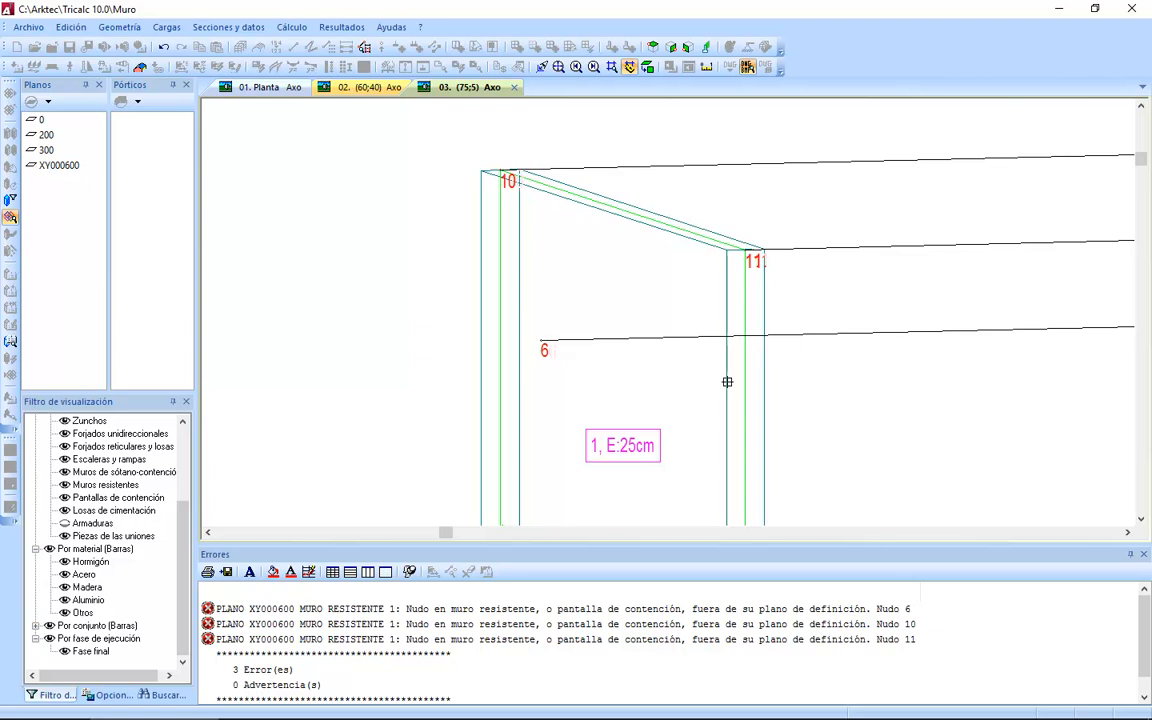
scroll(726, 382, "down", 1)
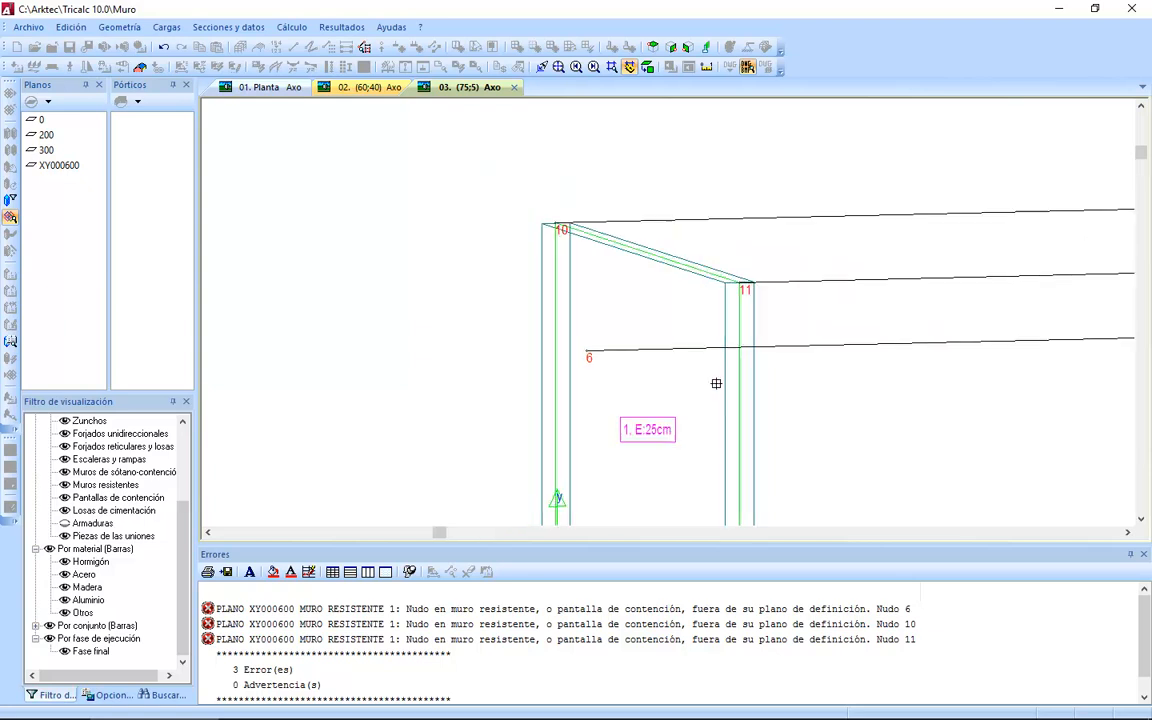
key("Escape")
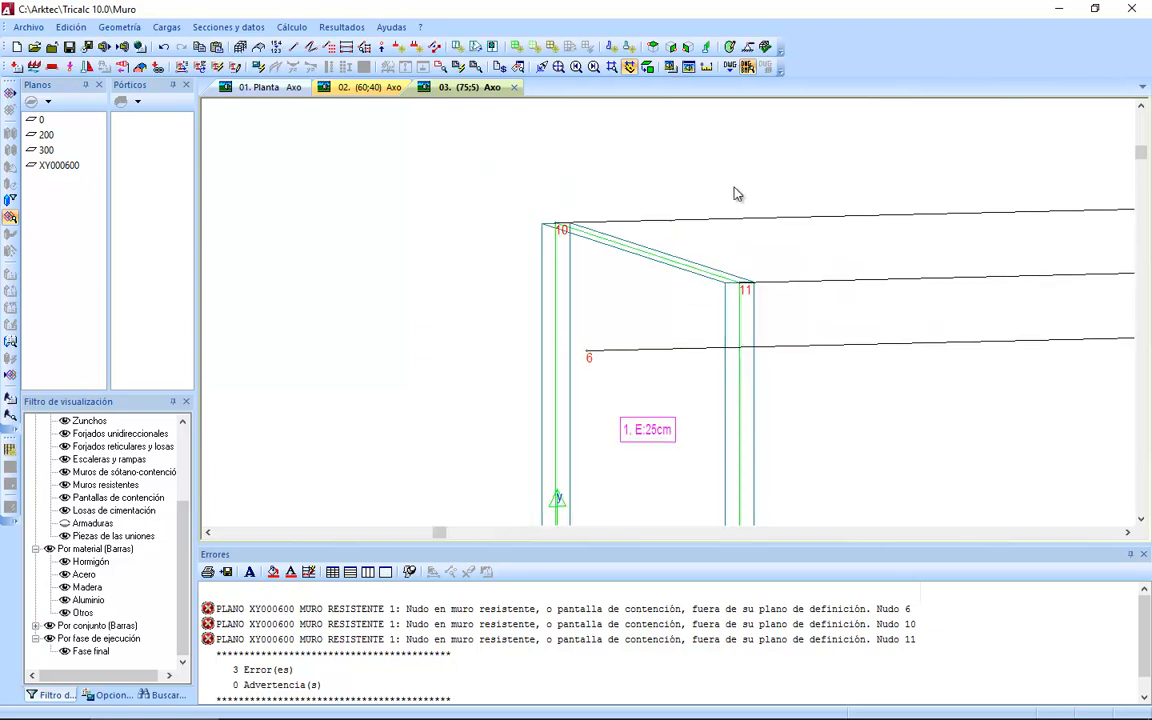
left_click(765, 47)
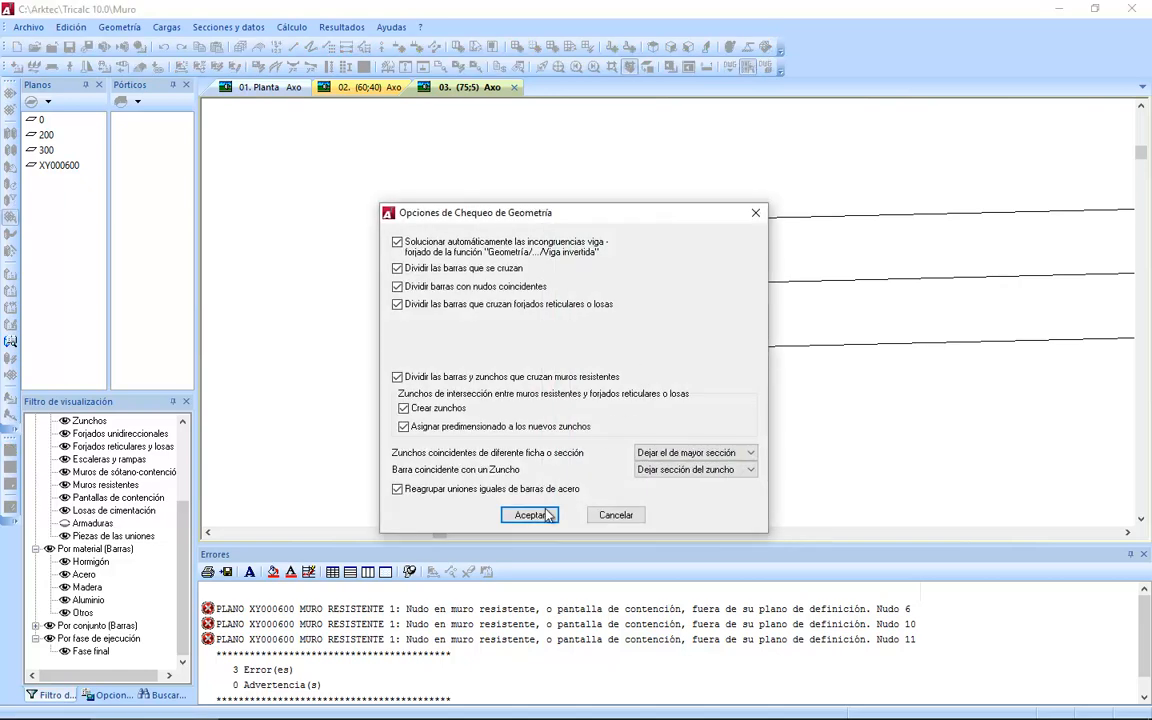
left_click(533, 515)
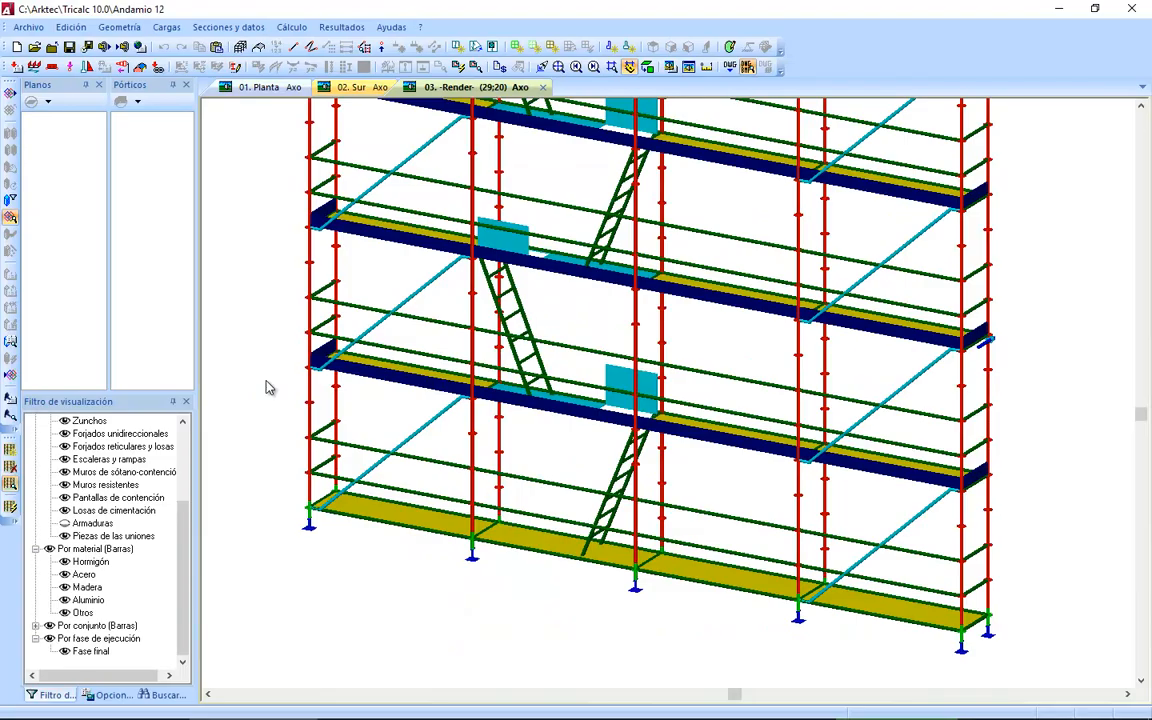
Start defining a linear scaffold (Andamio lineal) with the ADAPT system, standard type with safety bars, in the Andamio 12 structure.
left_click(120, 28)
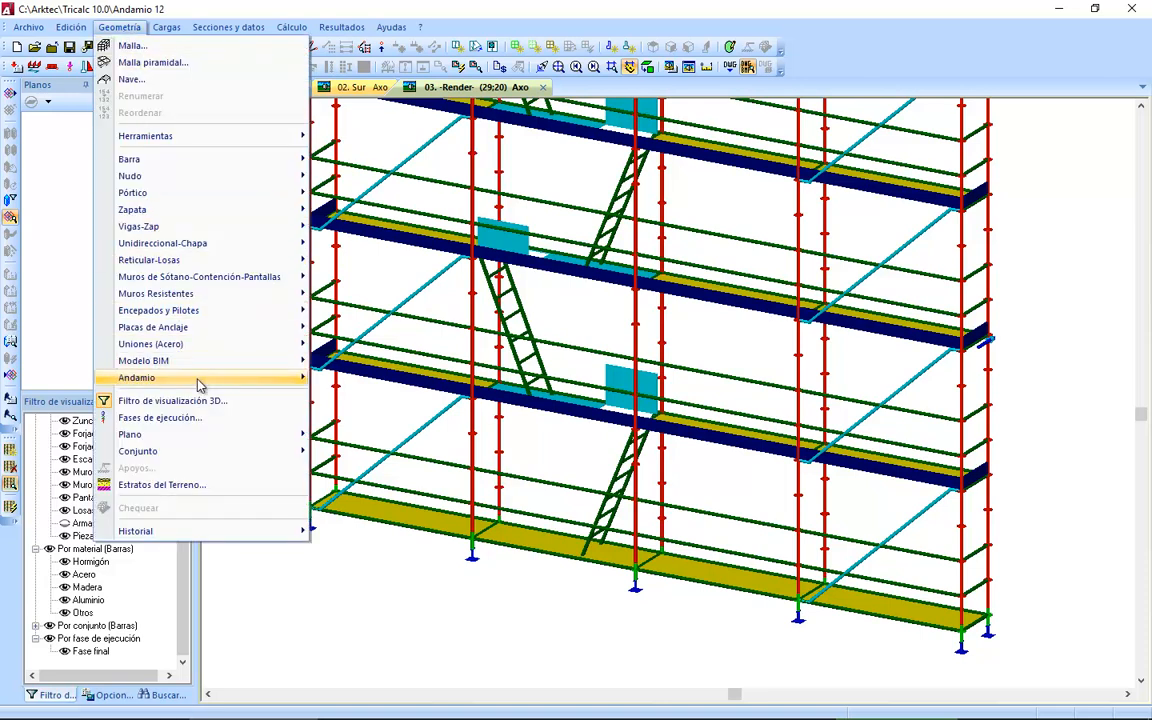
mouse_move(199, 385)
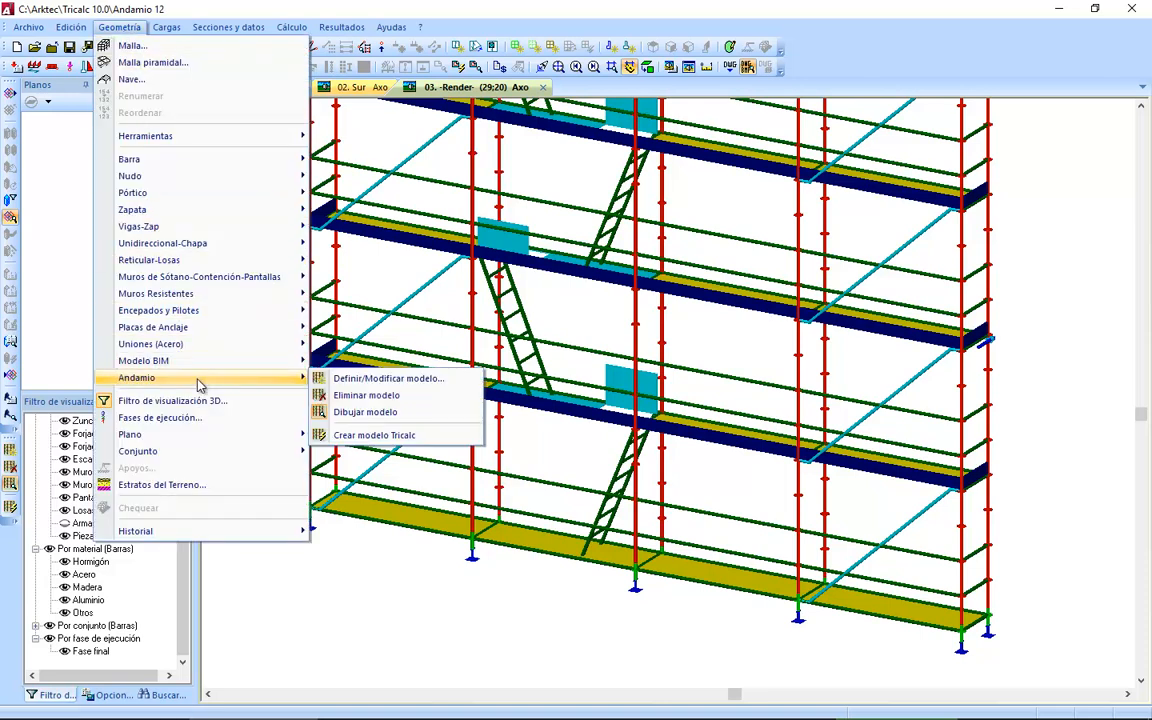
left_click(365, 380)
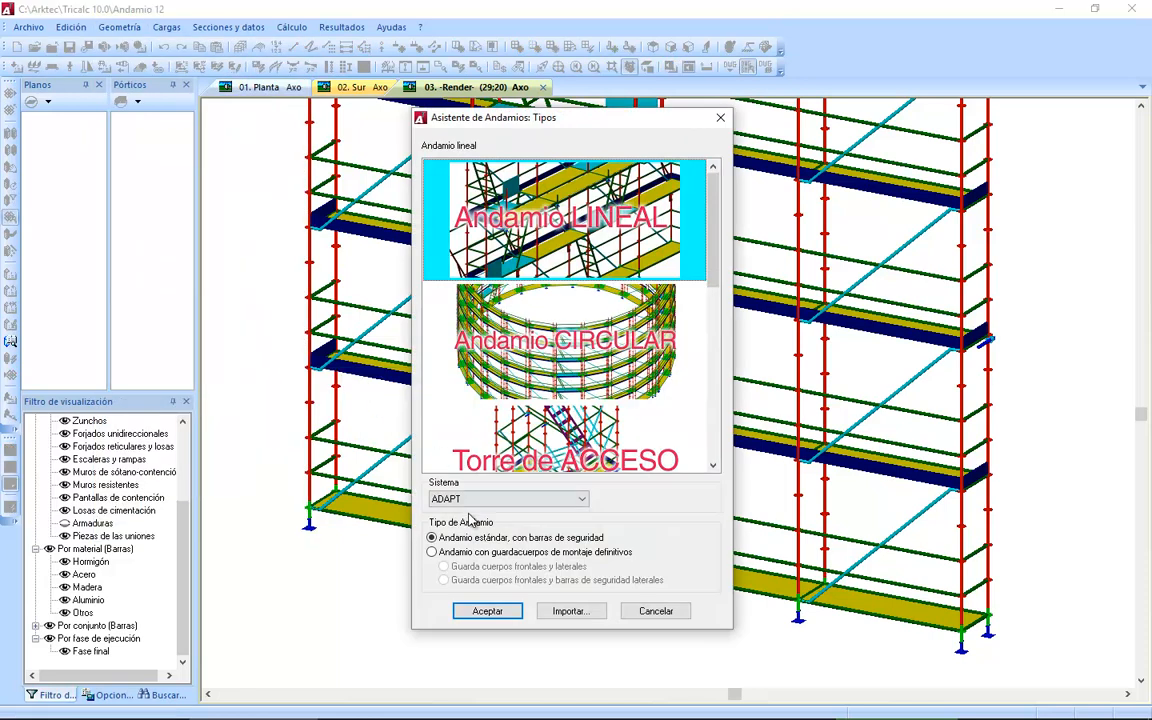
left_click(494, 326)
left_click(566, 235)
left_click(488, 611)
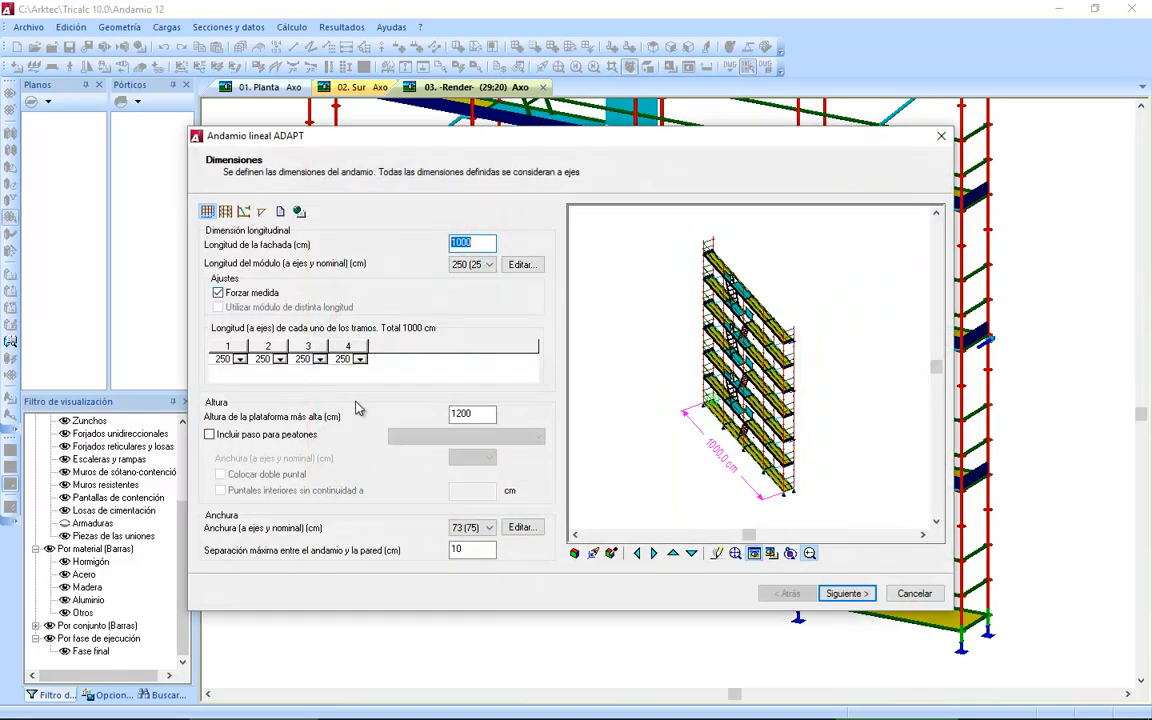
Accept the scaffold's preset dimensions, diagonals, fixings and mounting brackets, and advance to its element breakdown (Pormenorización del Andamio).
left_click(853, 598)
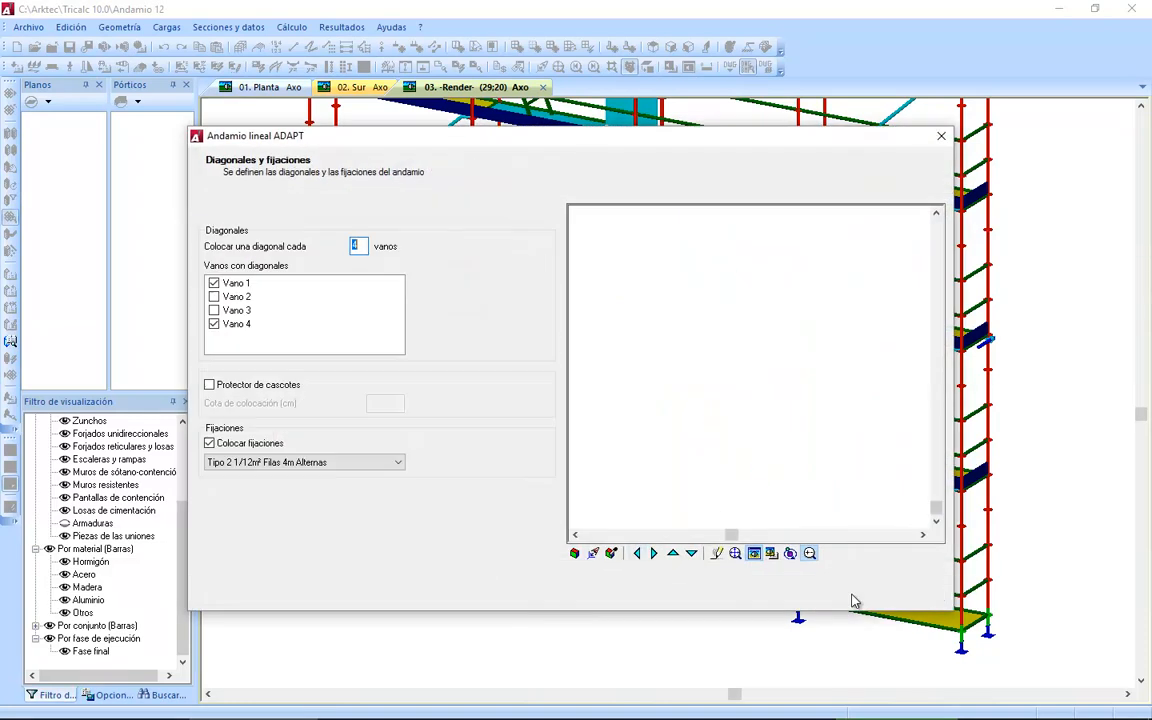
left_click(853, 598)
left_click(853, 598)
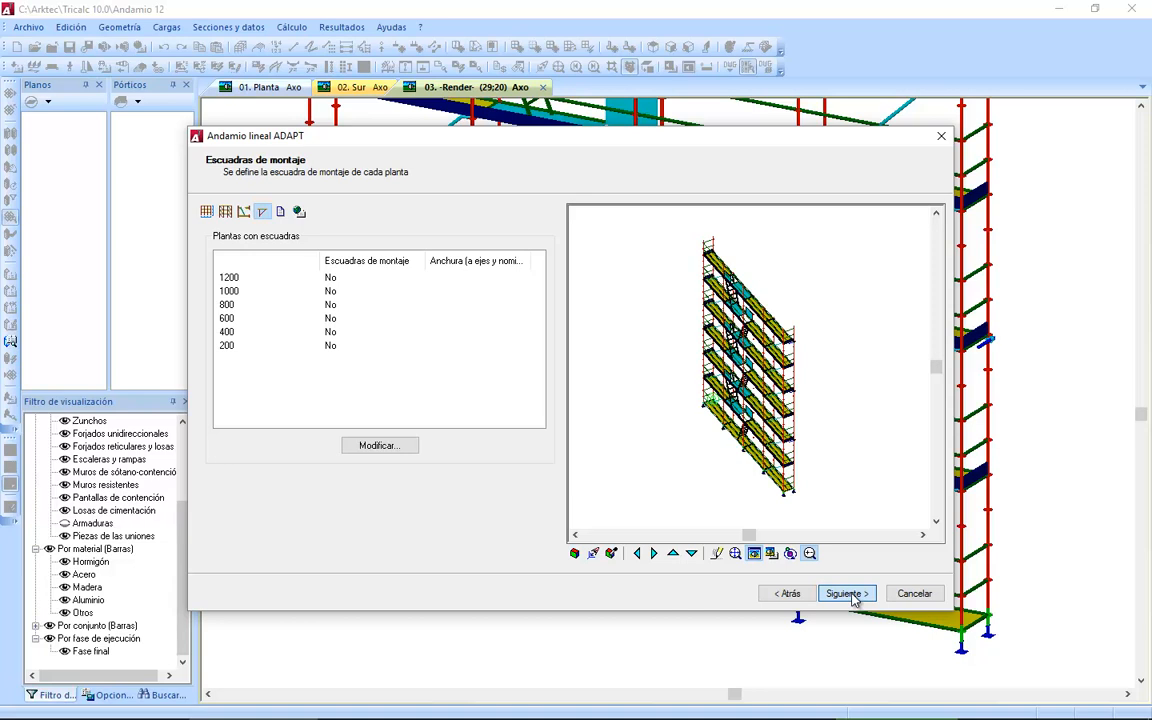
left_click(853, 598)
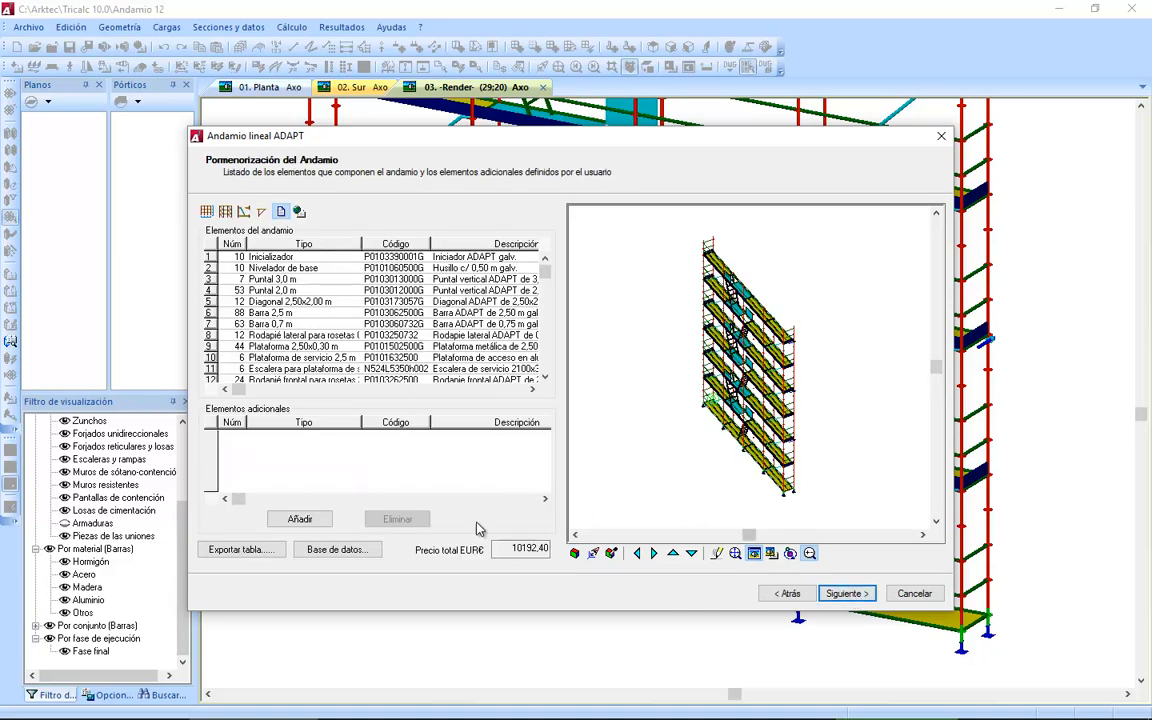
Export the scaffold's element table as a Gest file (*.G13) named "Pormenorización del Andamio" in the Tricalc 10.0 folder.
left_click(266, 554)
left_click(620, 501)
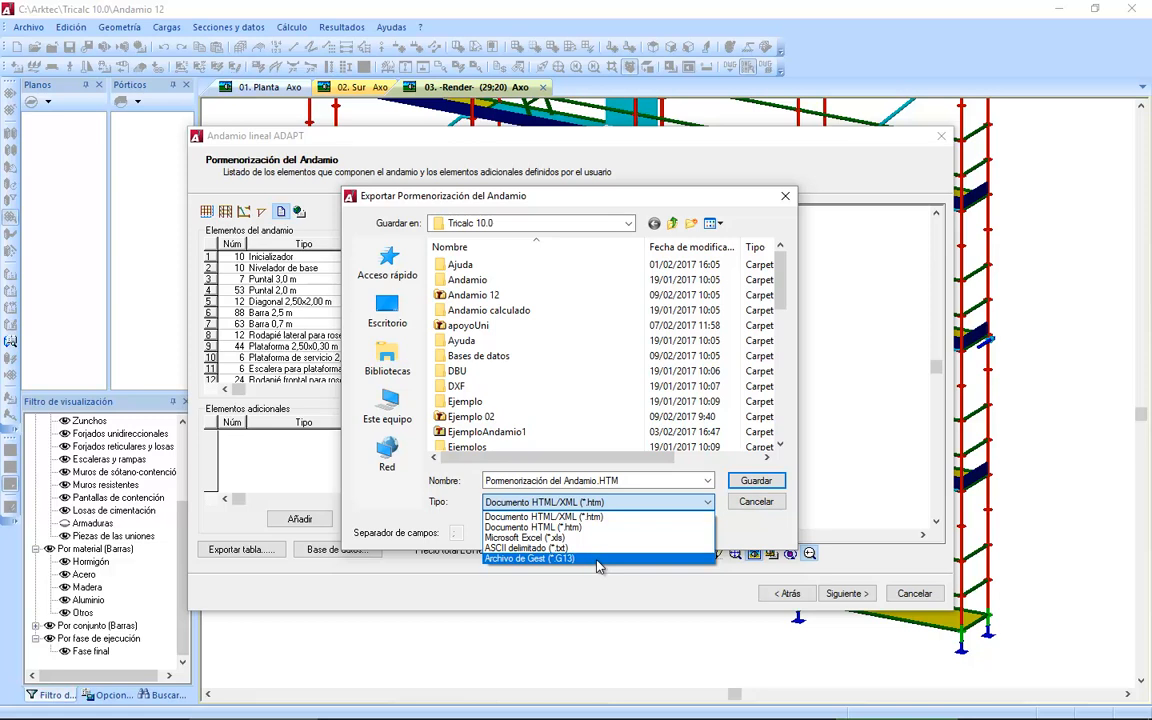
left_click(598, 561)
left_click(752, 480)
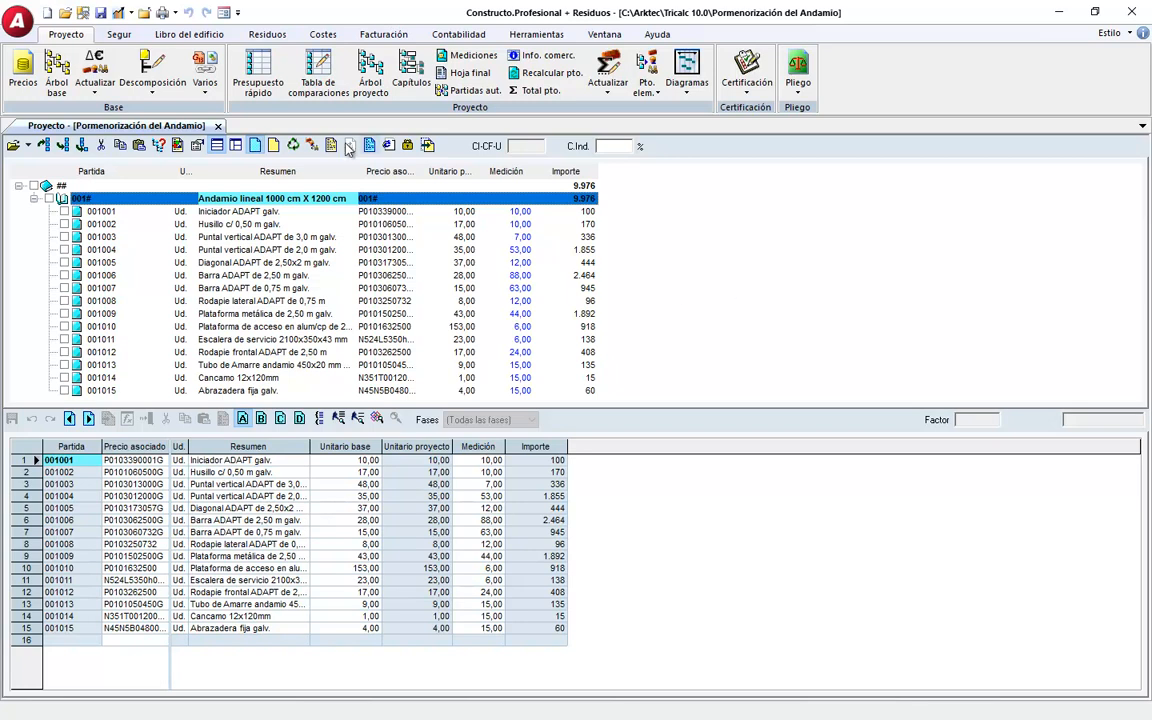
In Constructo, preview the Presupuesto listing of the Pormenorización del Andamio project and read through its items.
left_click(161, 12)
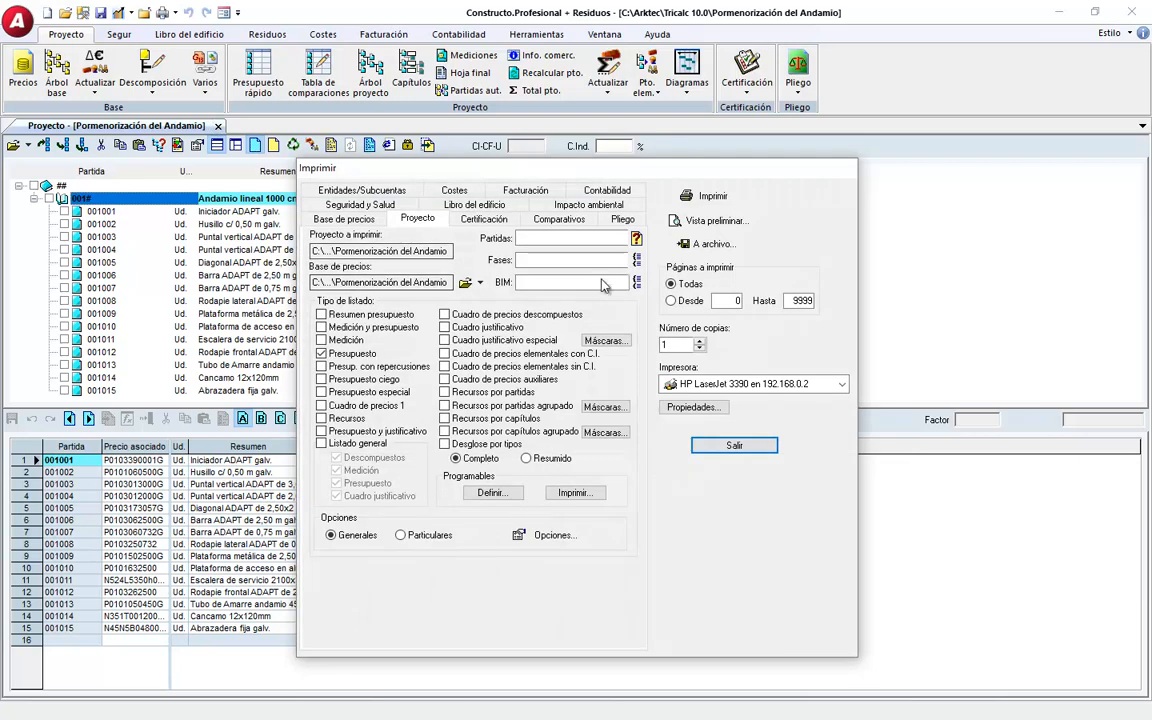
left_click(706, 218)
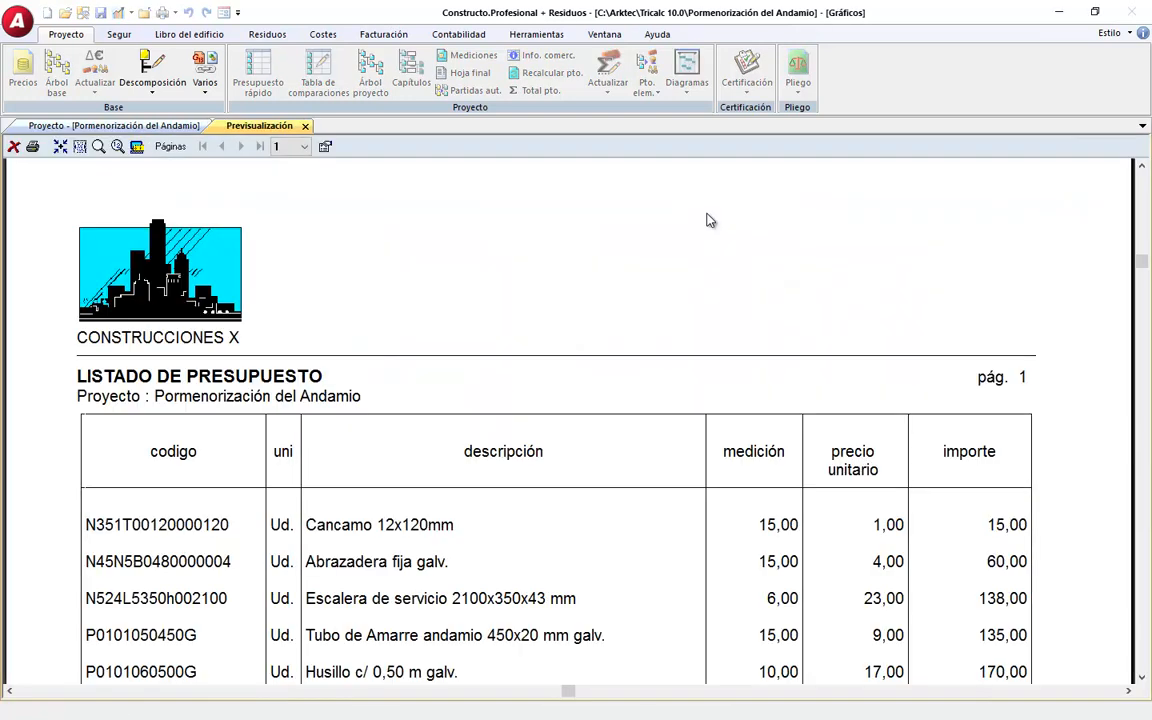
scroll(706, 218, "down", 3)
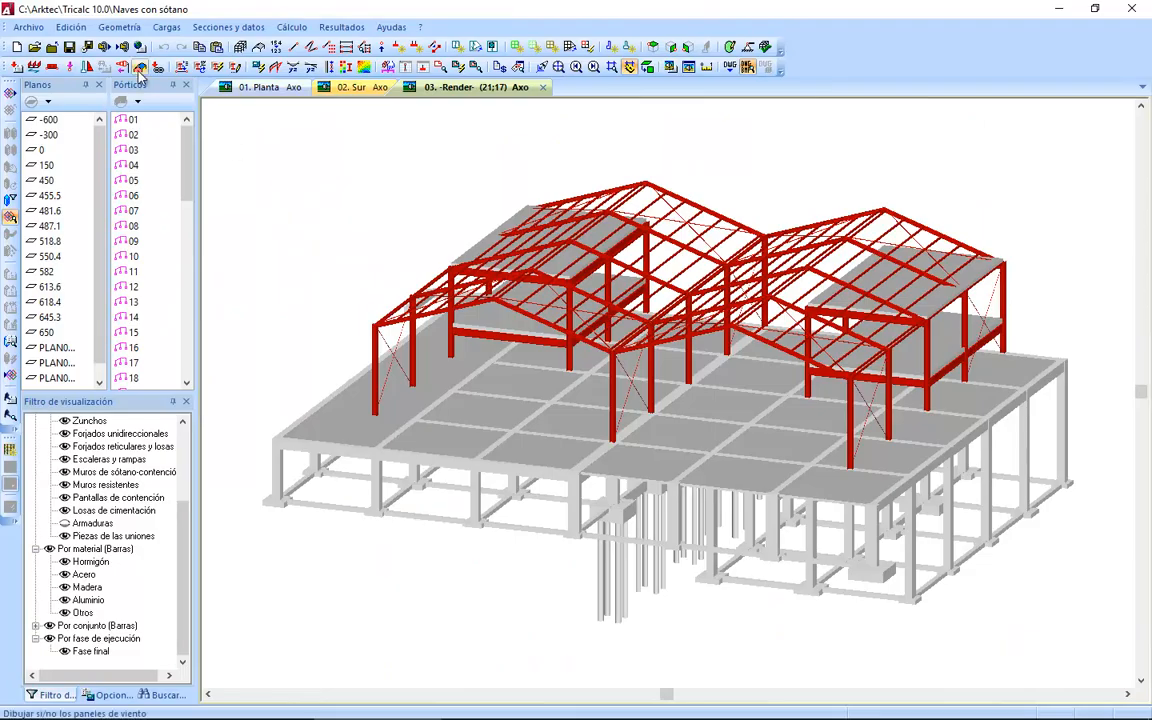
Open the BIM model import for the Naves con sótano structure in Tricalc.
left_click(28, 27)
mouse_move(97, 204)
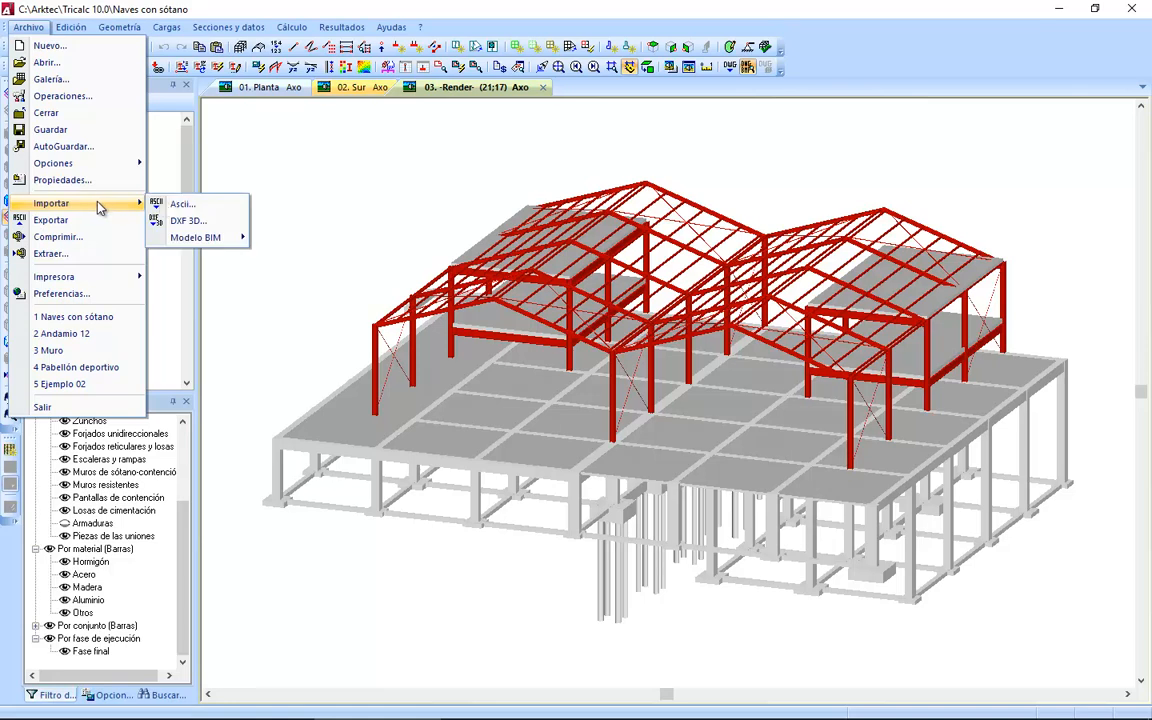
mouse_move(213, 240)
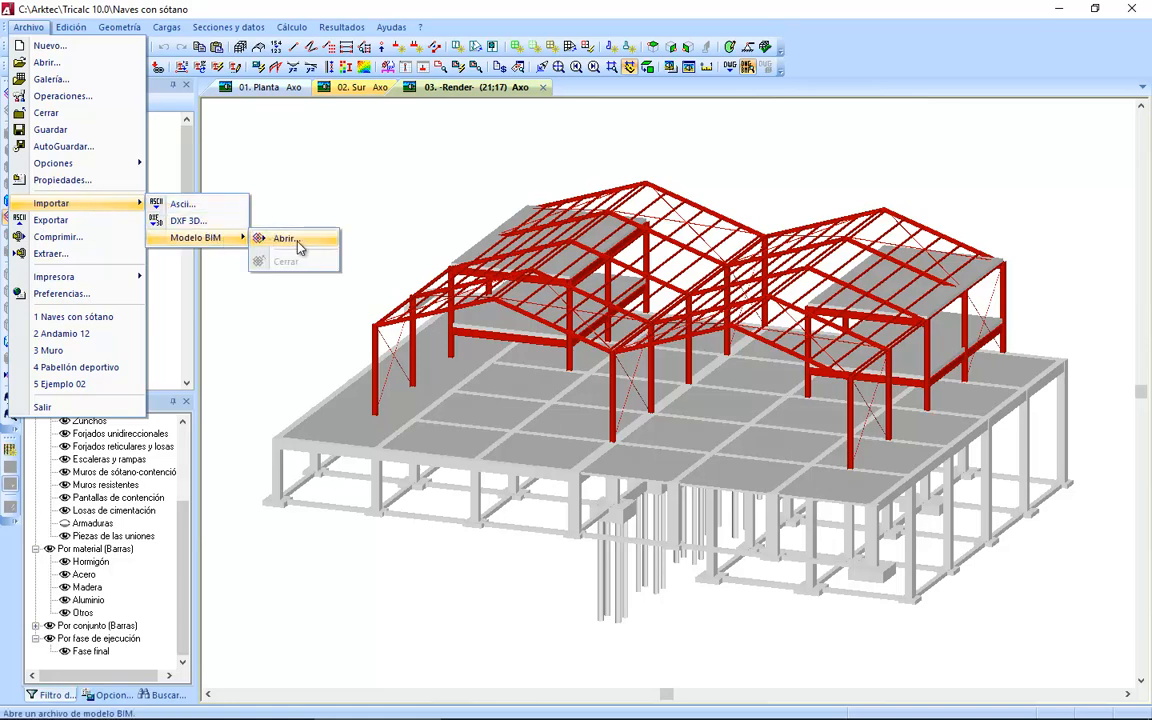
left_click(284, 239)
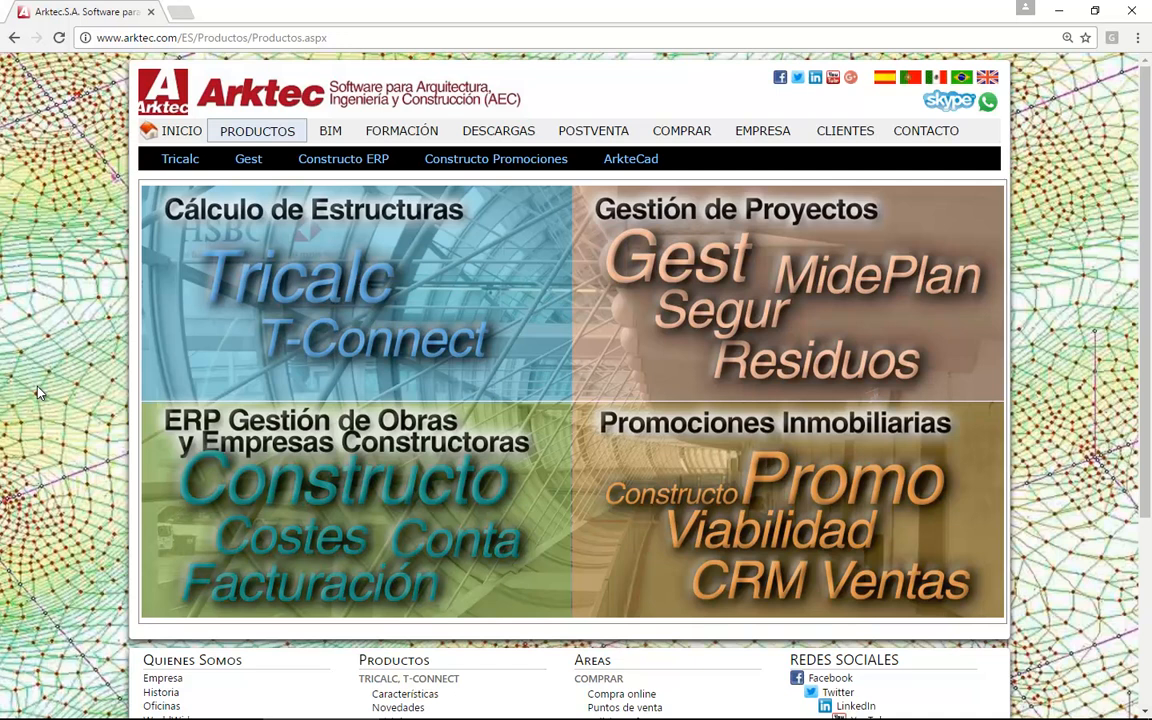
In the browser, open the Tricalc 10.0 new features page on the Arktec site and read down its list.
left_click(188, 367)
left_click(203, 281)
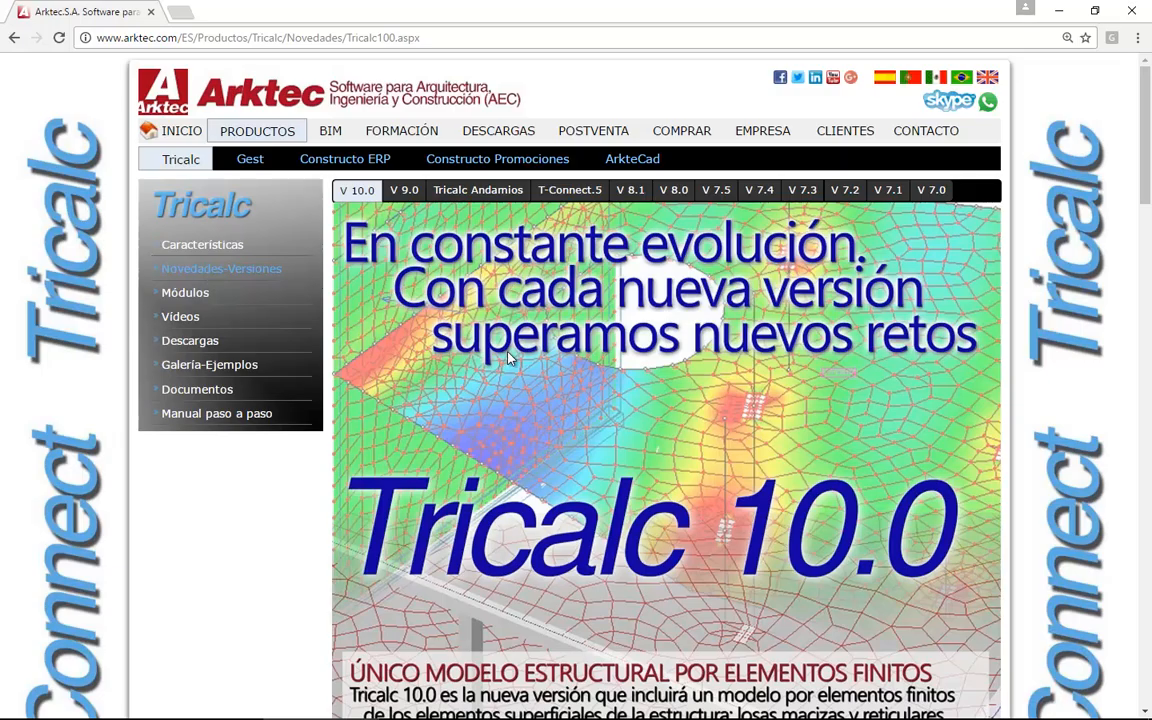
scroll(510, 358, "down", 15)
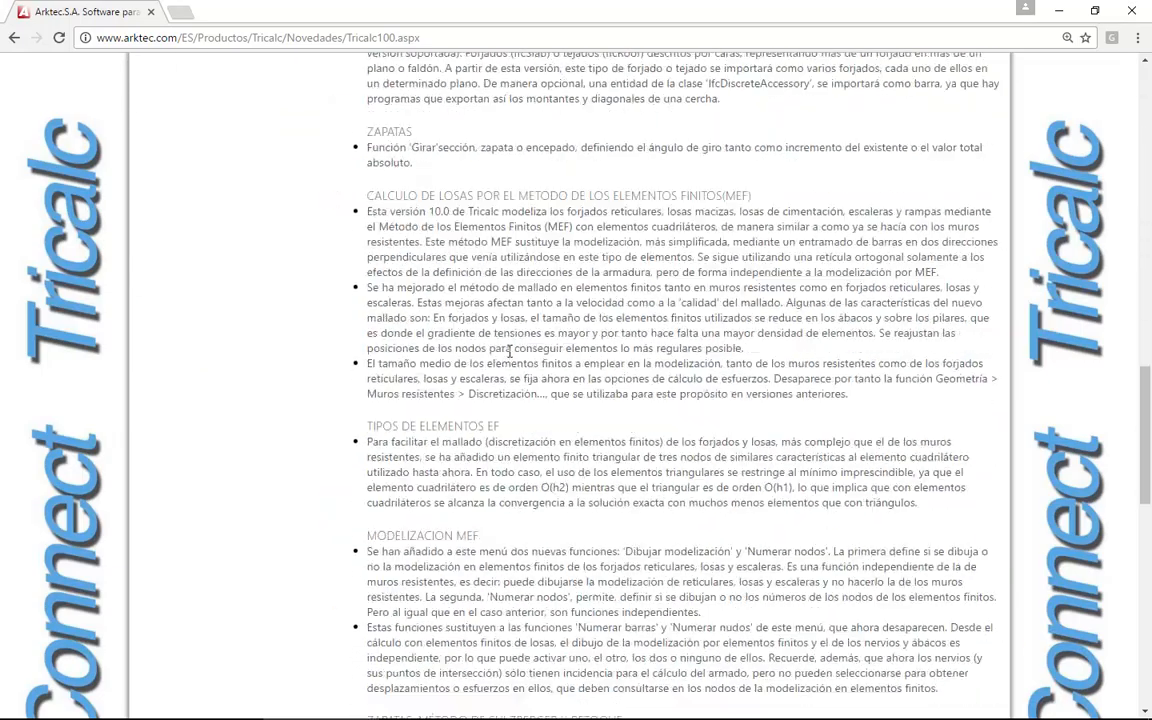